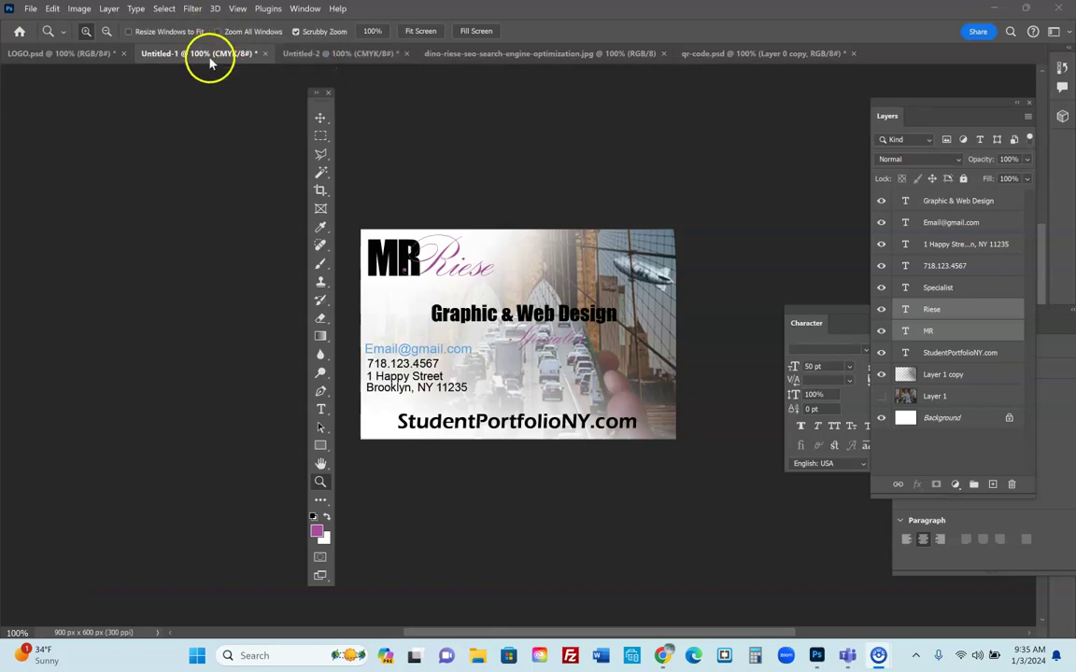
Examine the finished front and back business card designs in the Untitled-1 and Untitled-2 documents
left_click(243, 60)
left_click(315, 55)
left_click(515, 319)
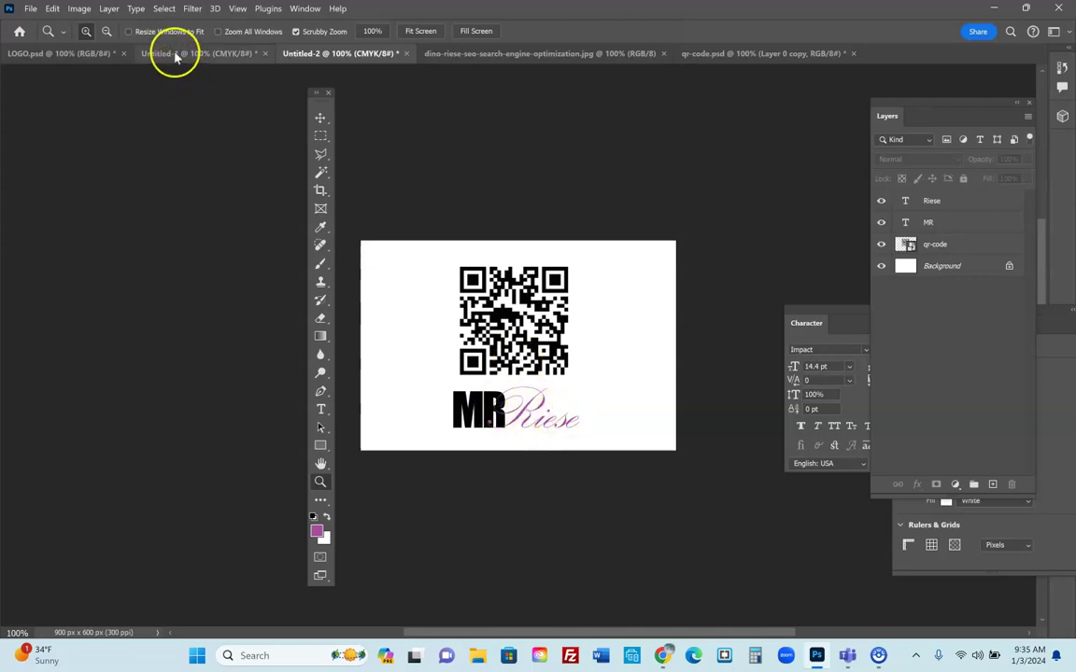
left_click(542, 353)
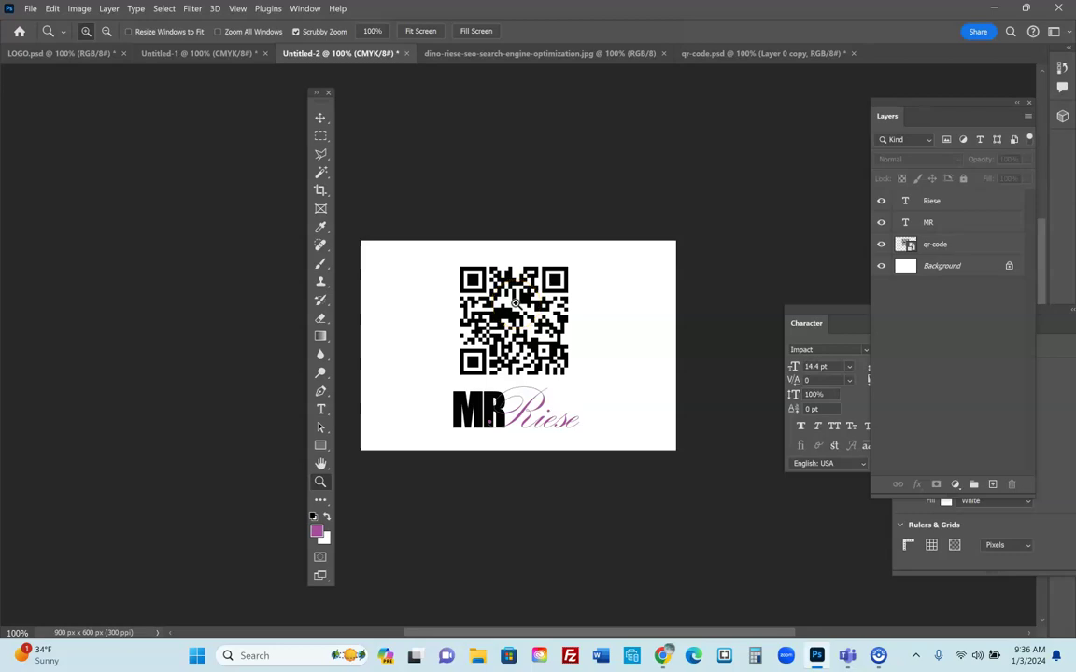
left_click(204, 54)
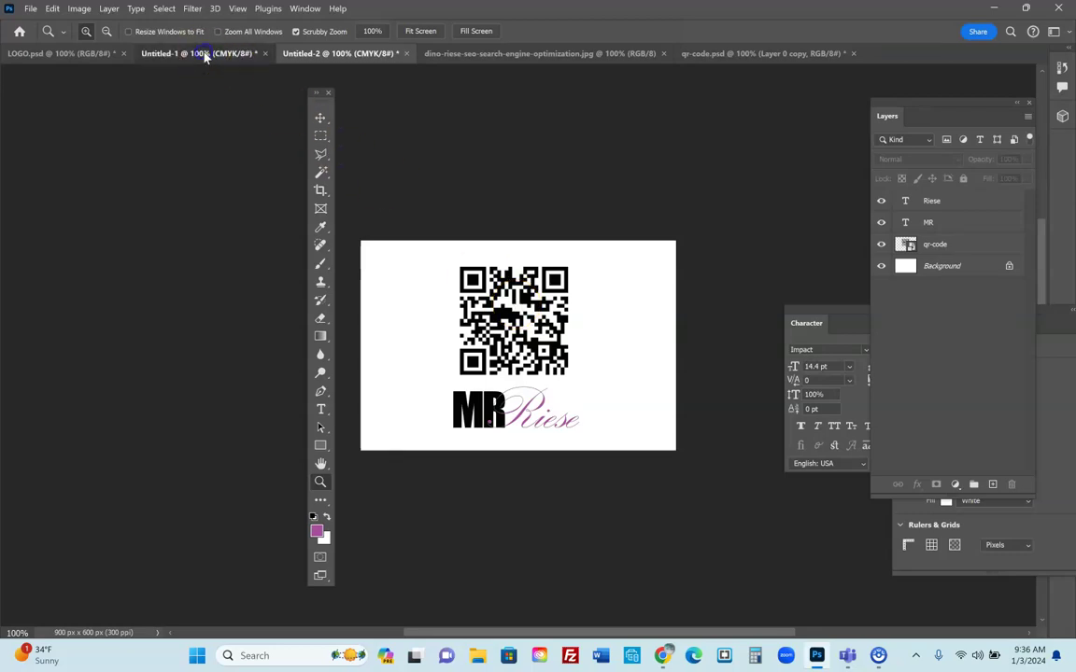
left_click(461, 265)
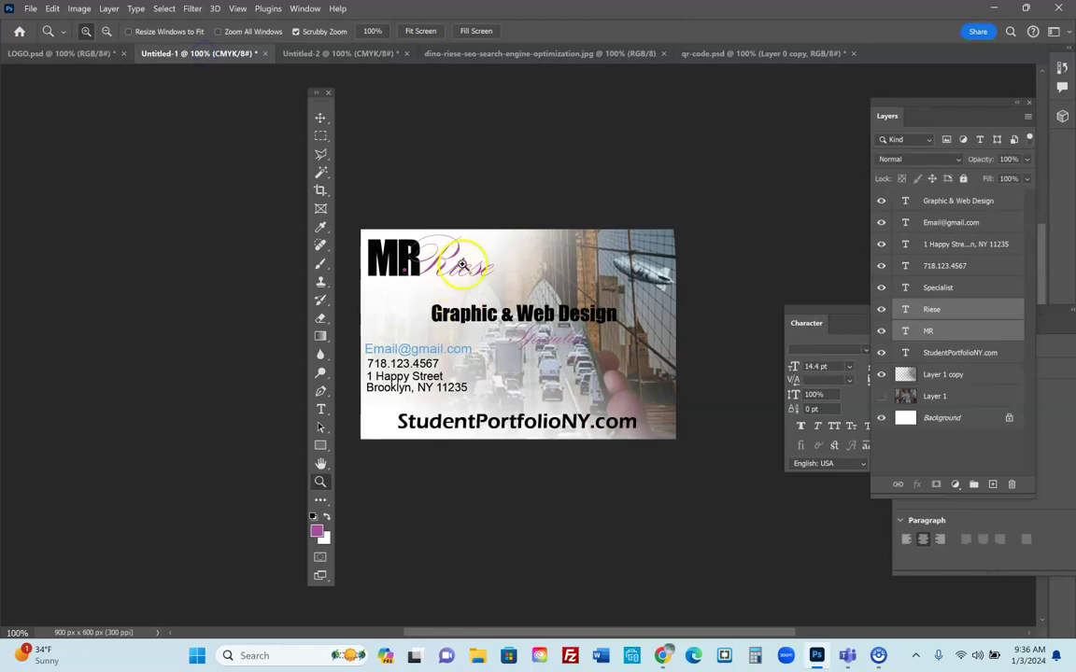
left_click(364, 56)
Switch to the Business Card Project page in Chrome and look through the sample business cards
mouse_move(662, 656)
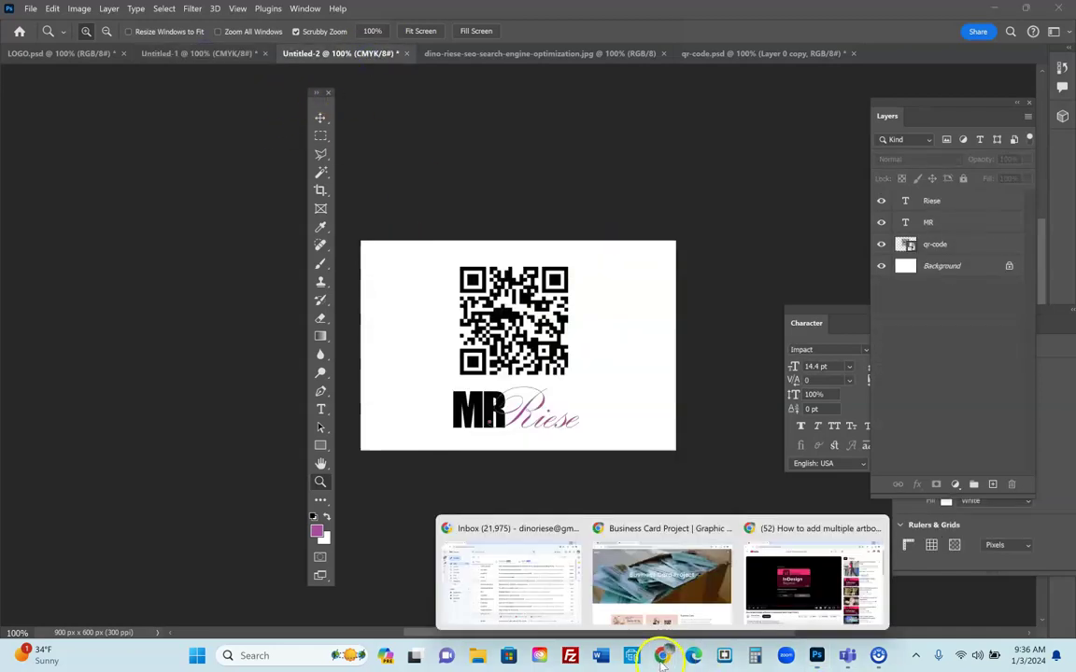
left_click(663, 574)
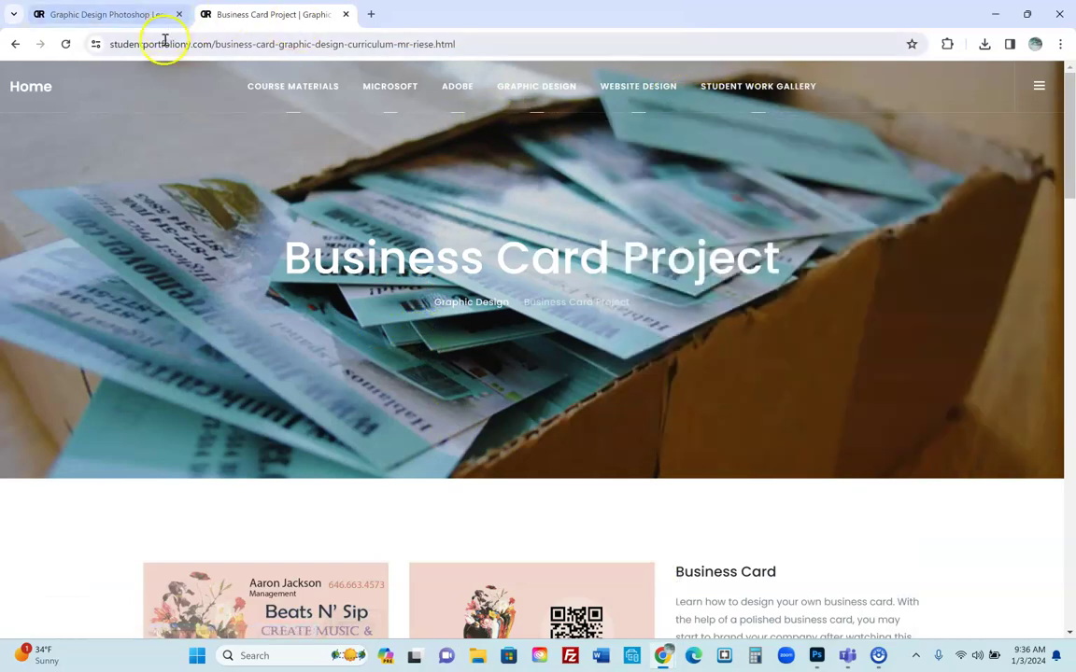
scroll(387, 280, "down", 5)
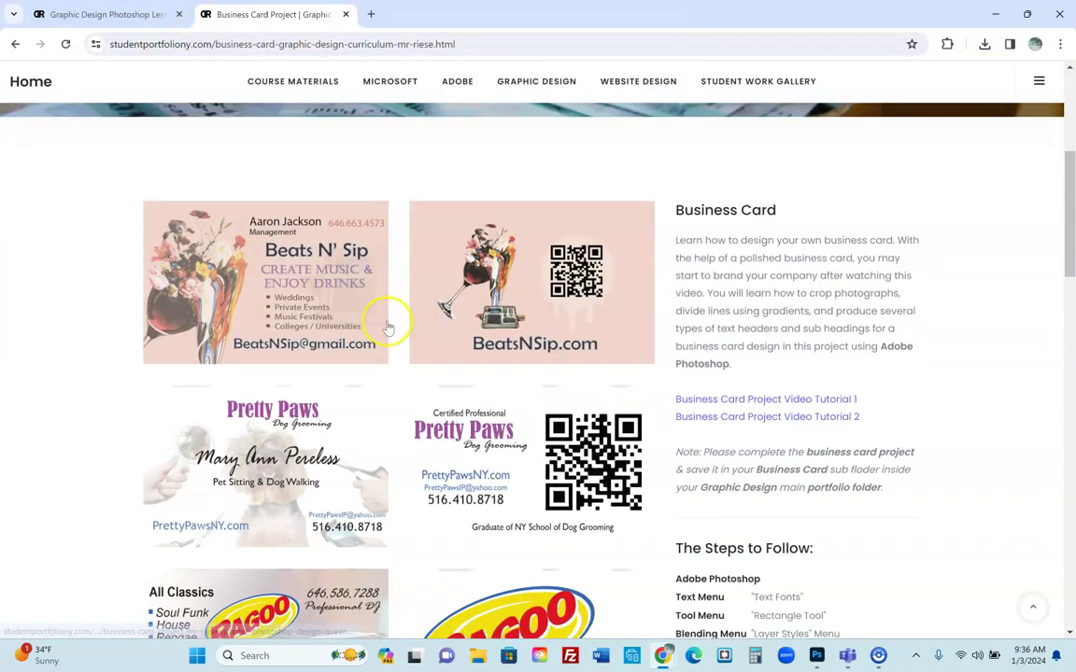
scroll(388, 327, "down", 5)
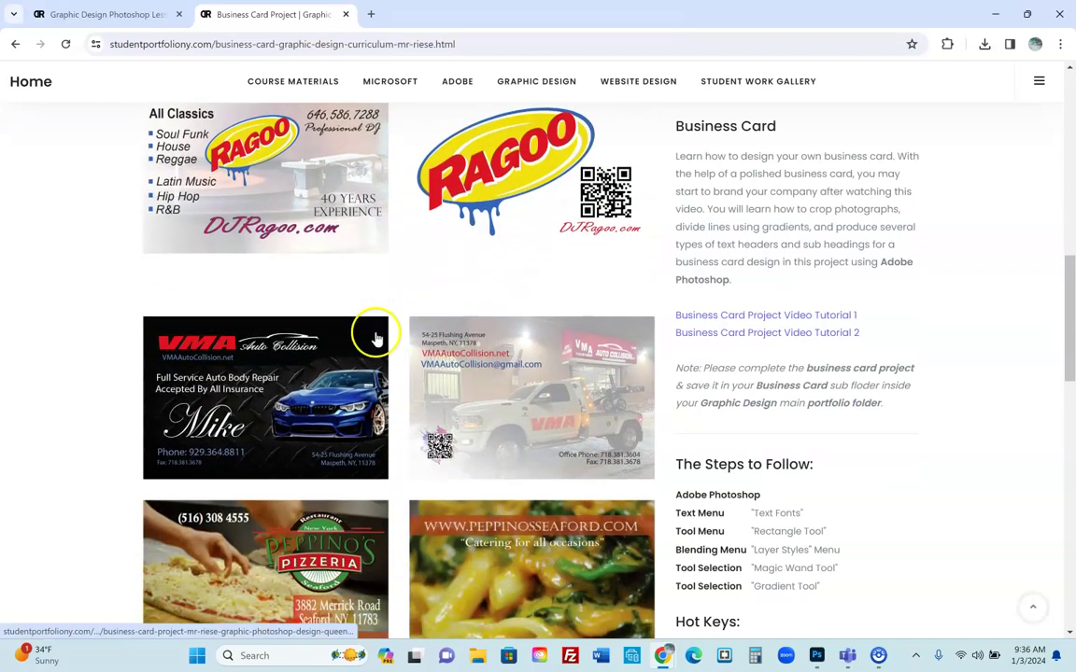
scroll(377, 338, "down", 5)
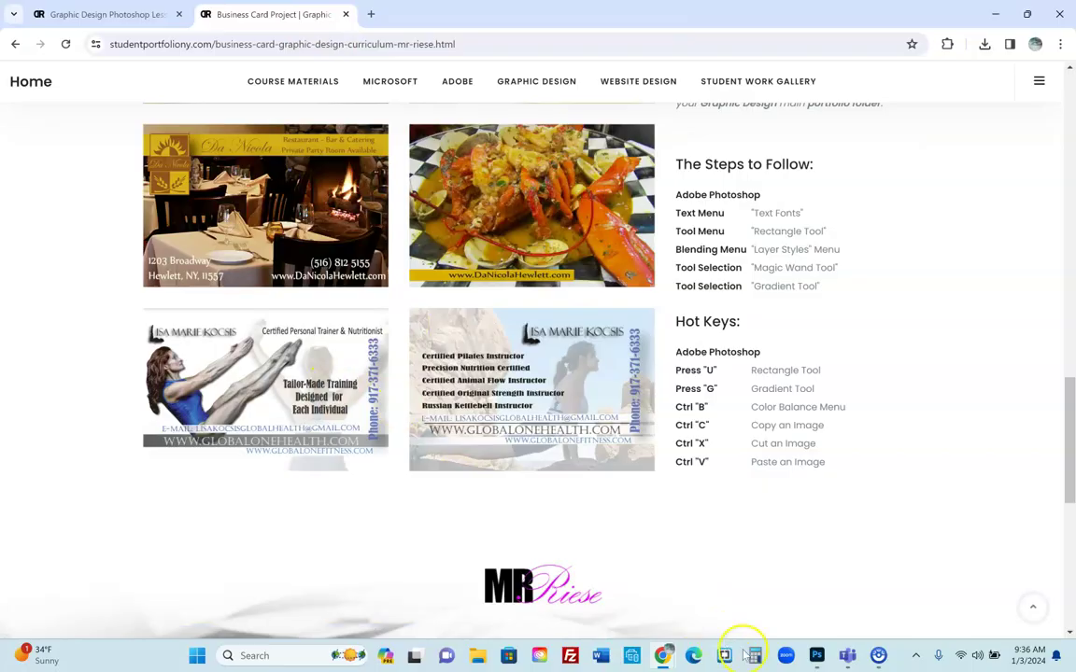
Switch back to Photoshop and review the front and back business card documents again
left_click(816, 657)
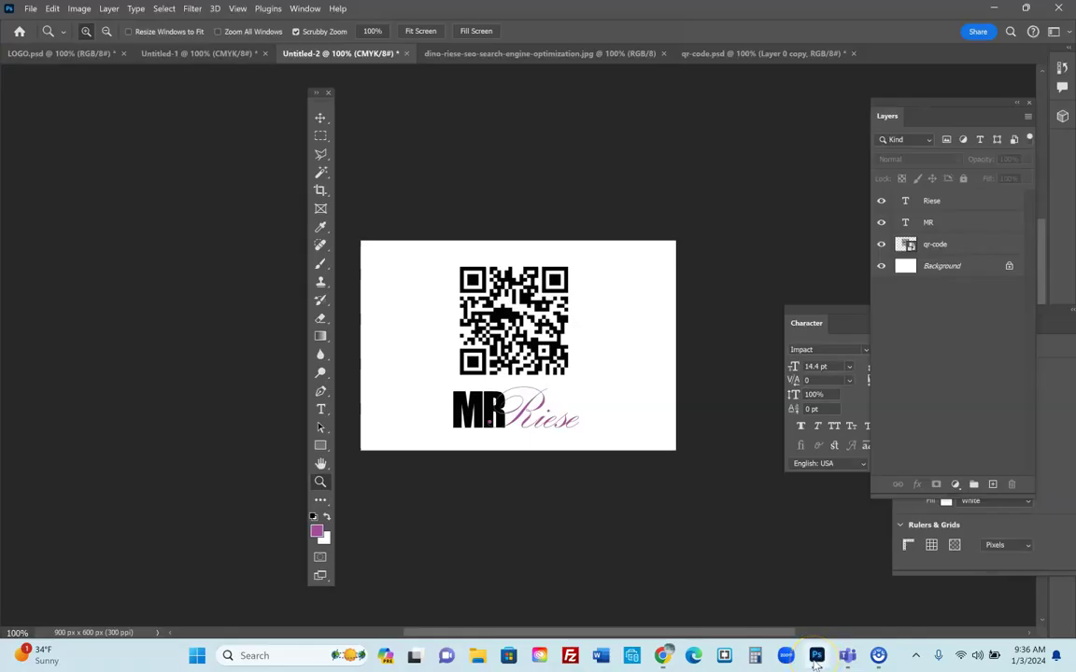
left_click(206, 58)
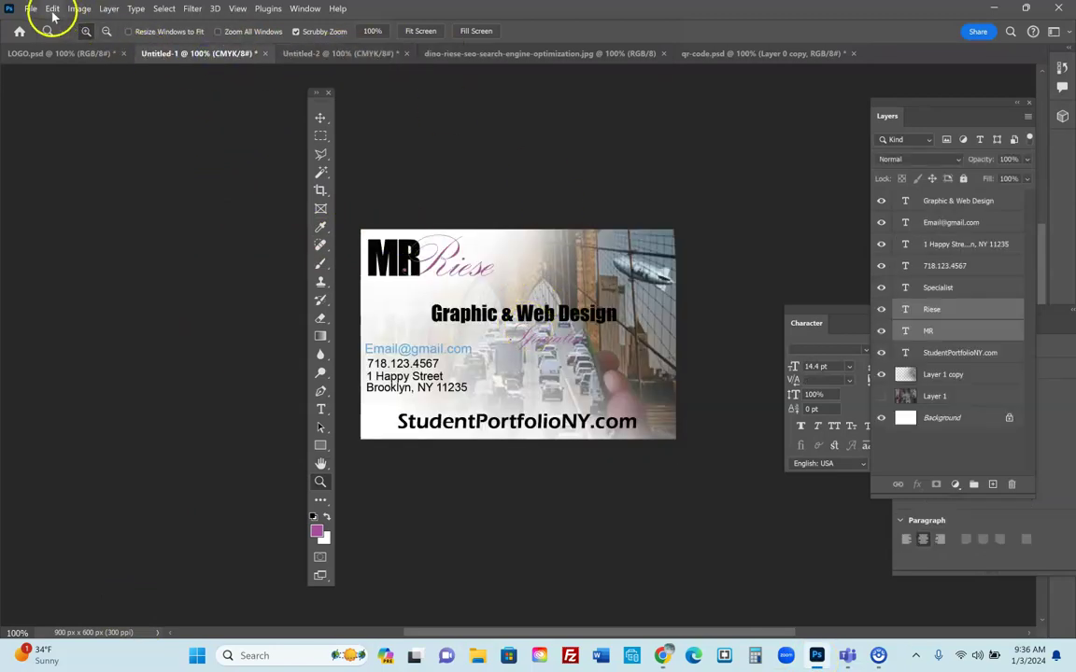
left_click(31, 11)
left_click(308, 56)
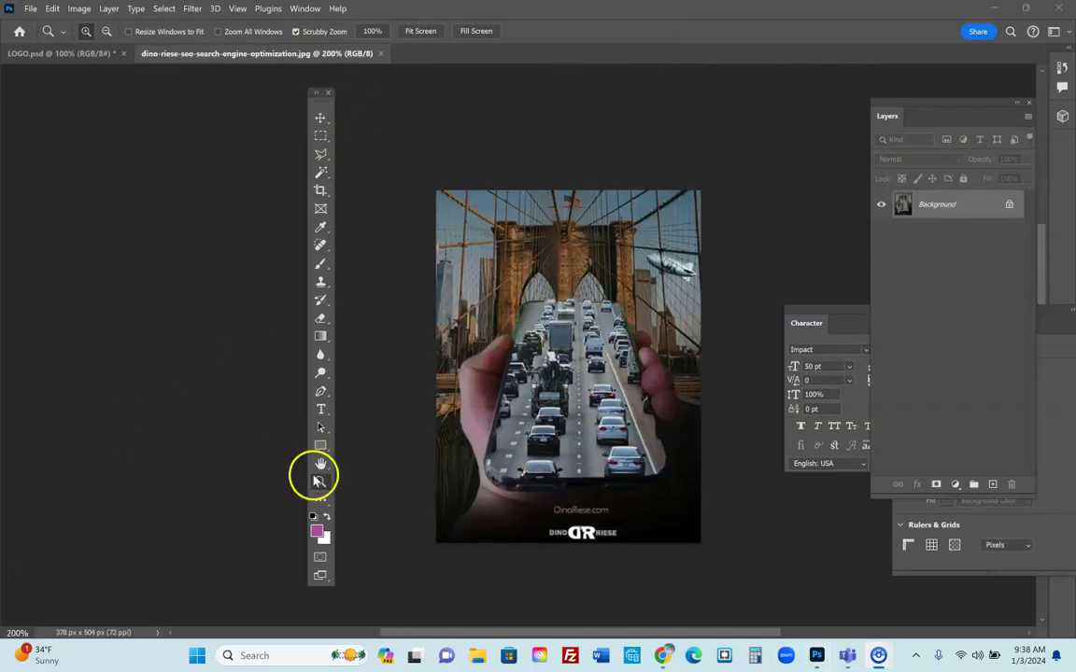
Create a new document 3 inches wide and 2 inches high at 300 pixels/inch in CMYK Color with a white background
left_click(29, 8)
left_click(37, 22)
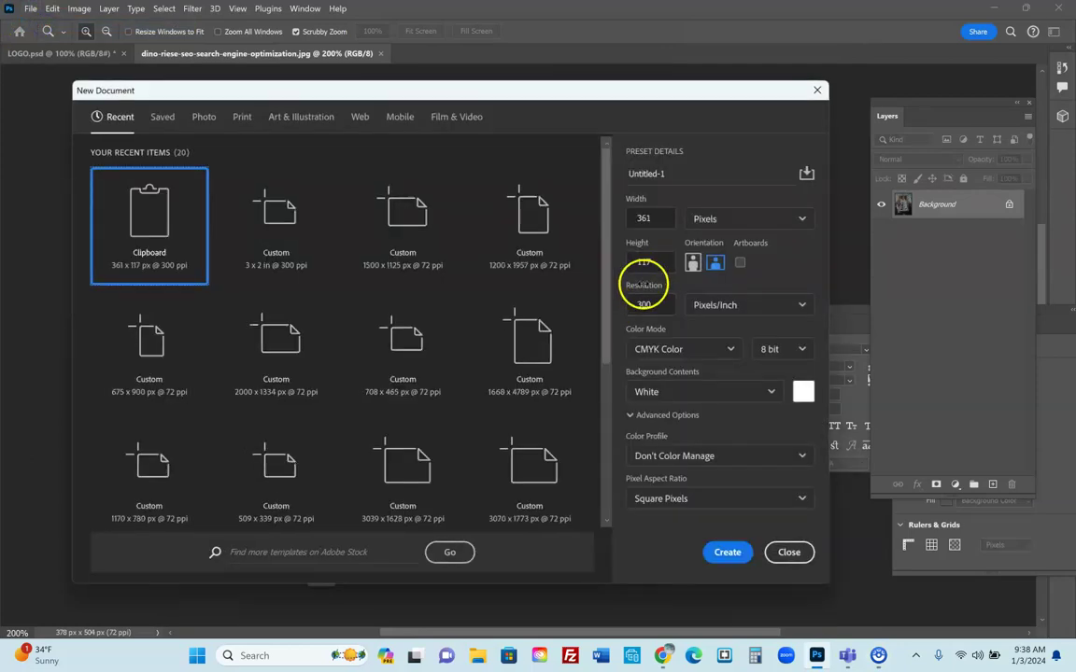
left_click(766, 221)
left_click(707, 268)
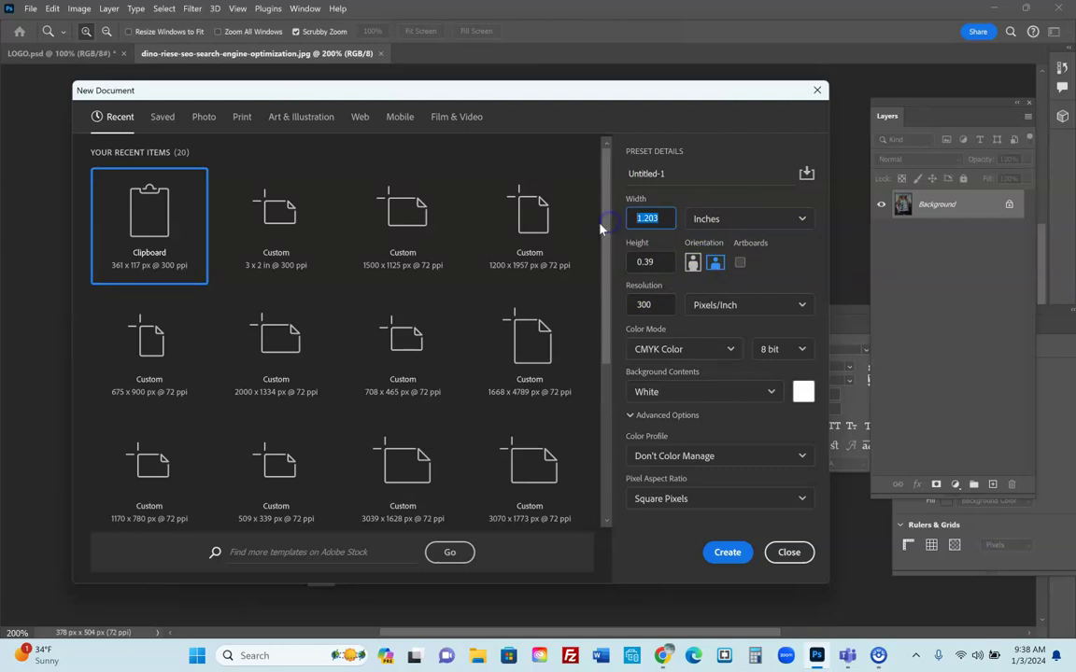
key("Tab")
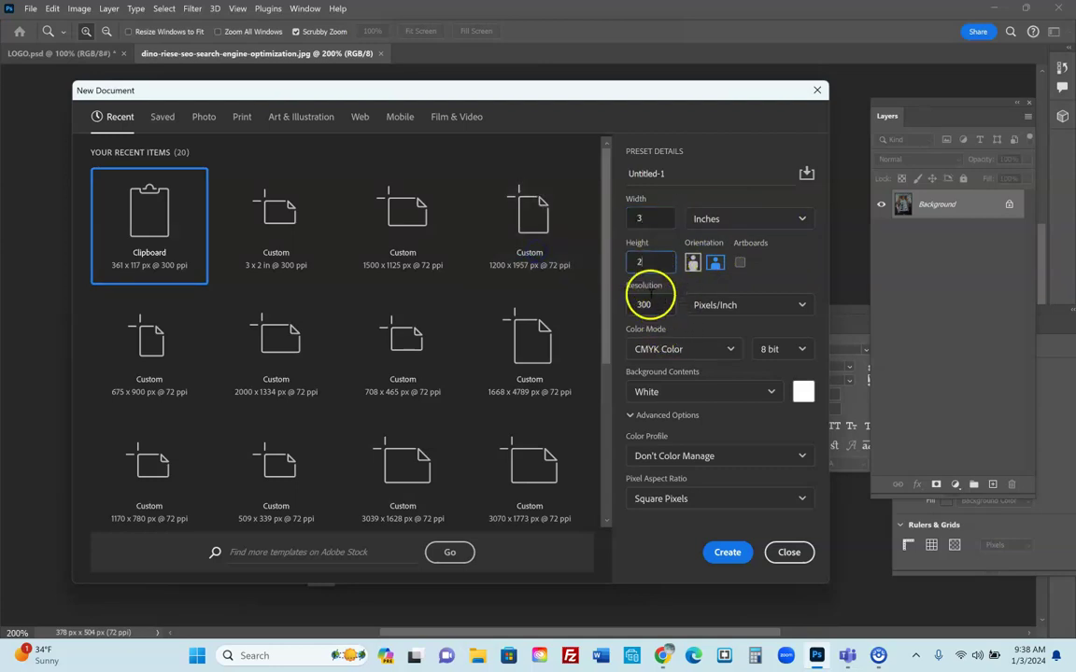
left_click(731, 352)
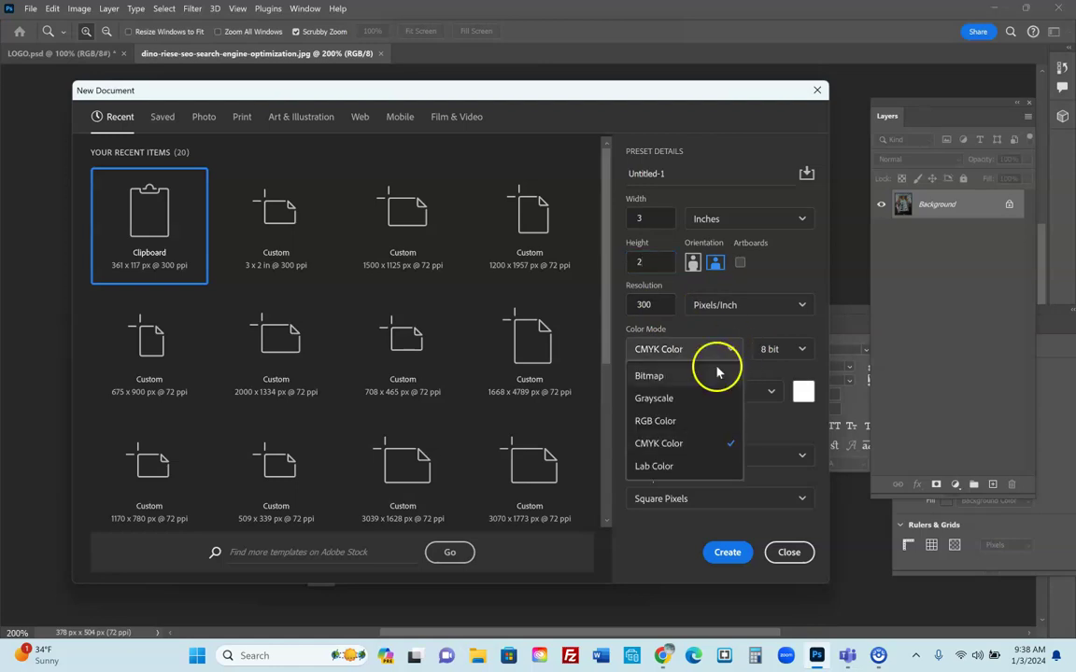
left_click(667, 351)
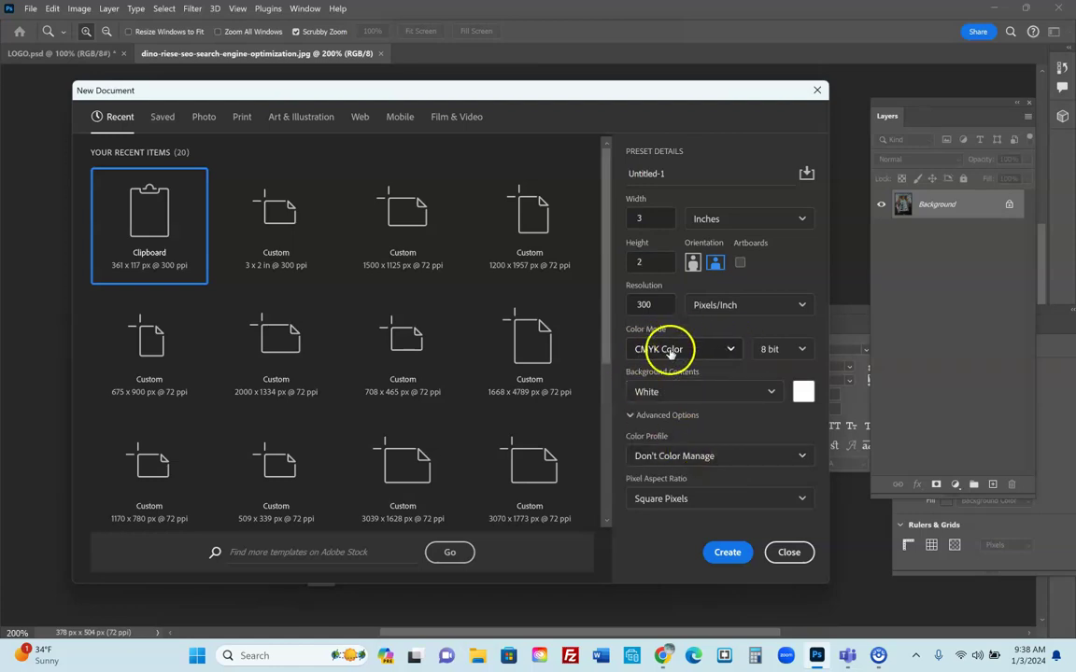
left_click(727, 551)
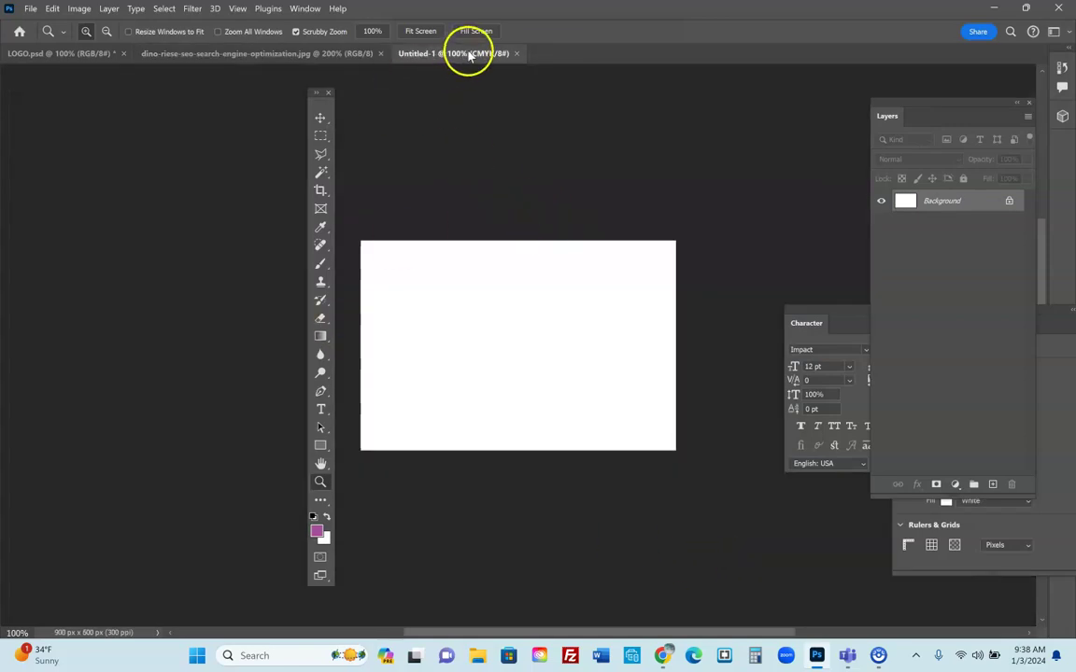
Save the blank document on the computer as the Photoshop file "Business Card Front" in the desktop's Business Card folder
left_click(31, 8)
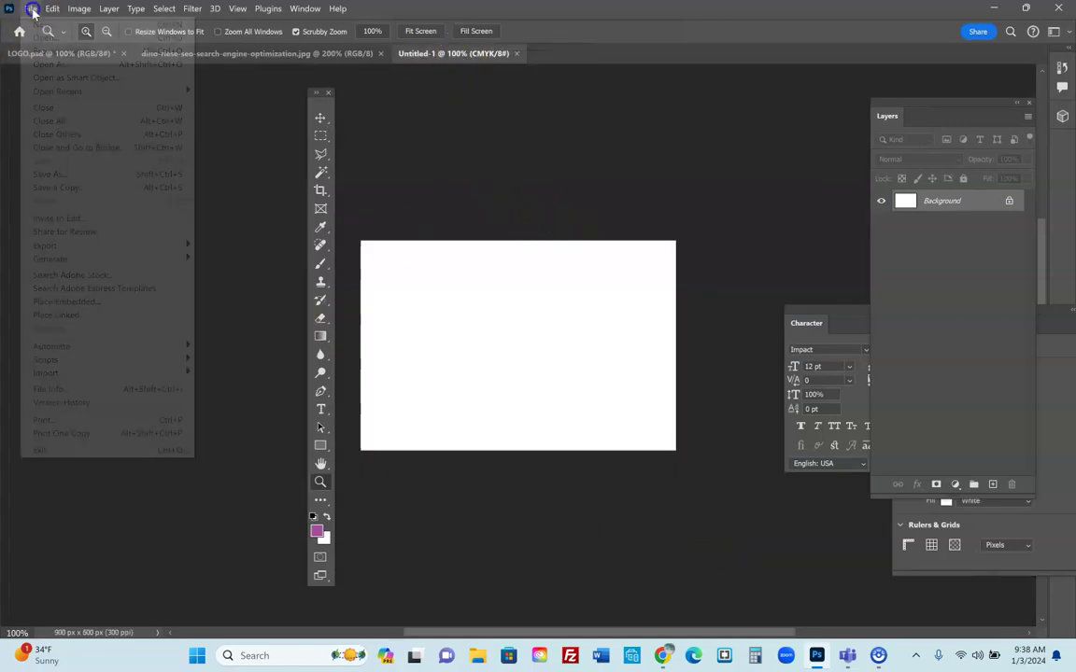
left_click(63, 189)
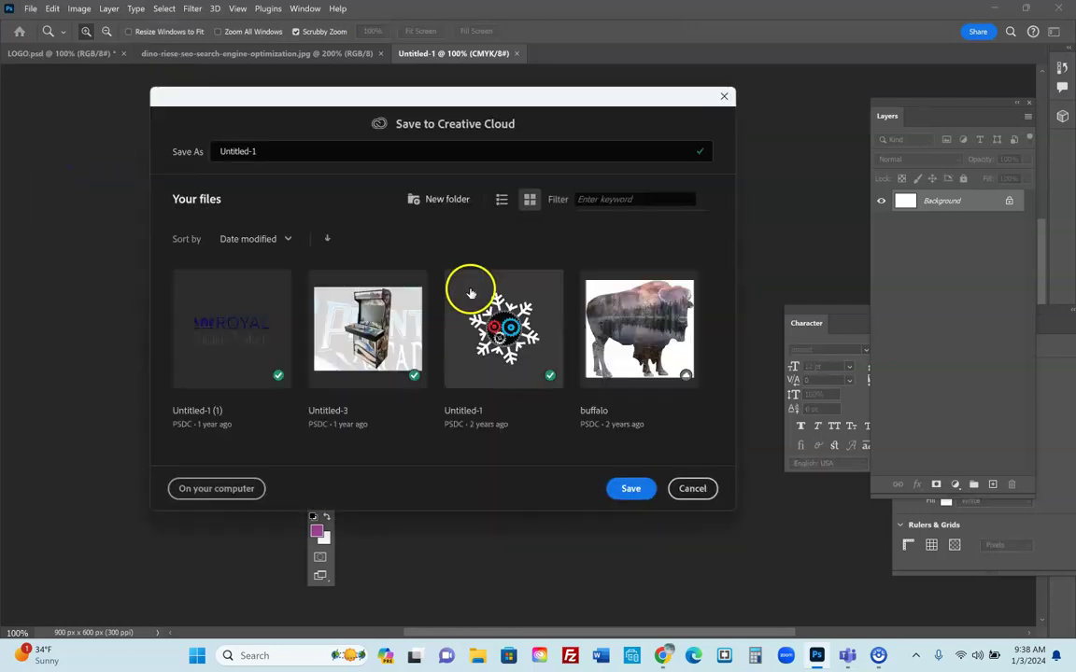
left_click(206, 490)
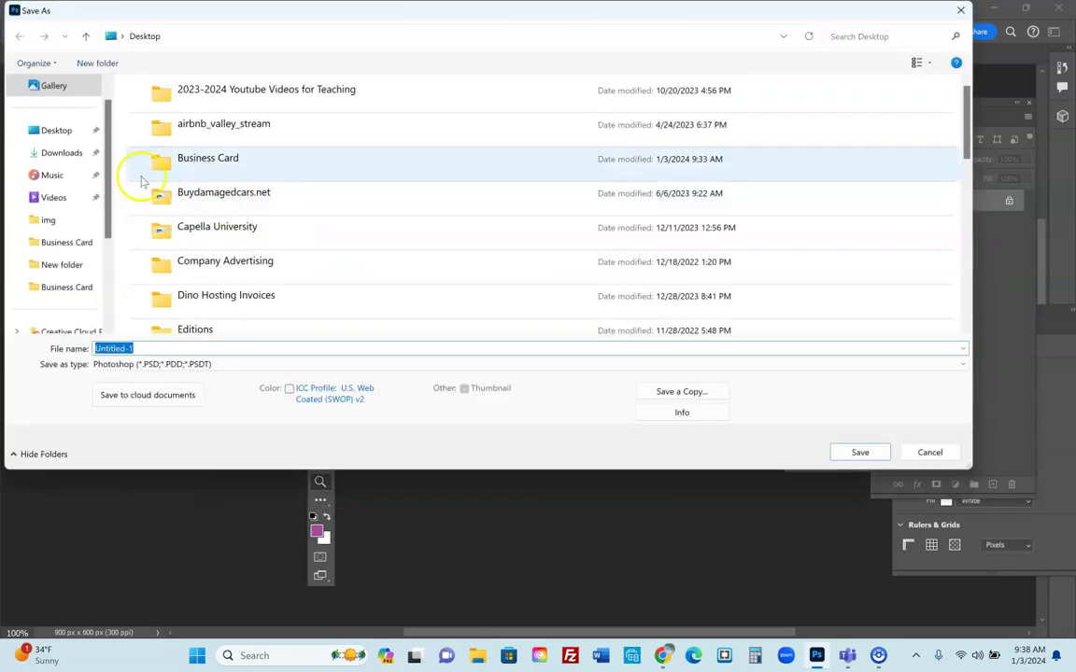
scroll(270, 170, "down", 5)
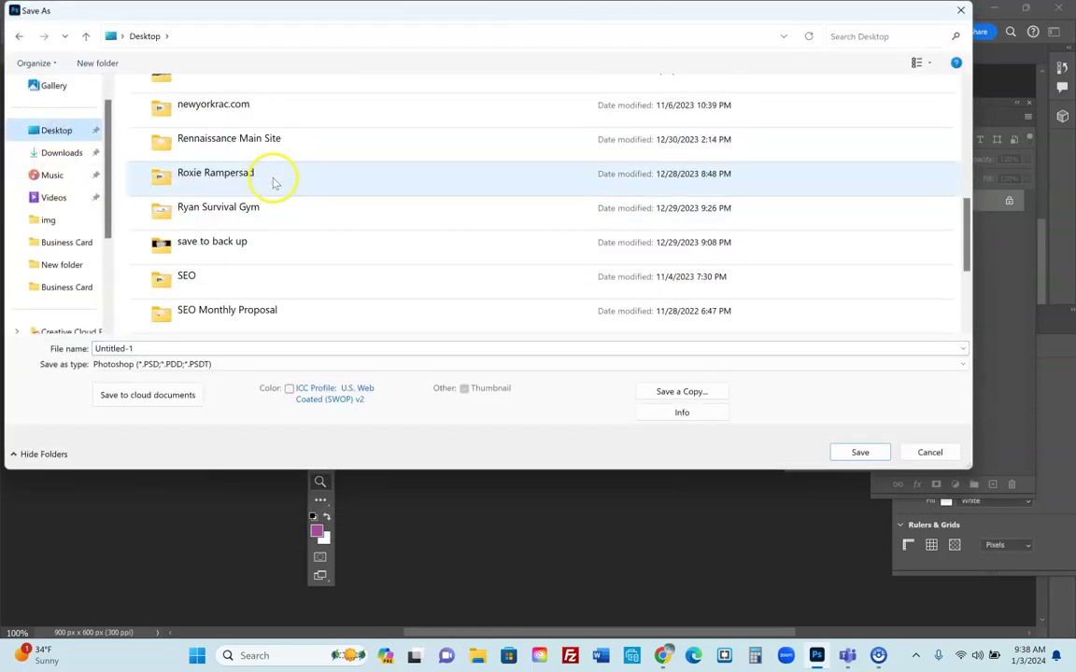
scroll(271, 192, "up", 1)
scroll(260, 216, "down", 2)
scroll(219, 200, "up", 5)
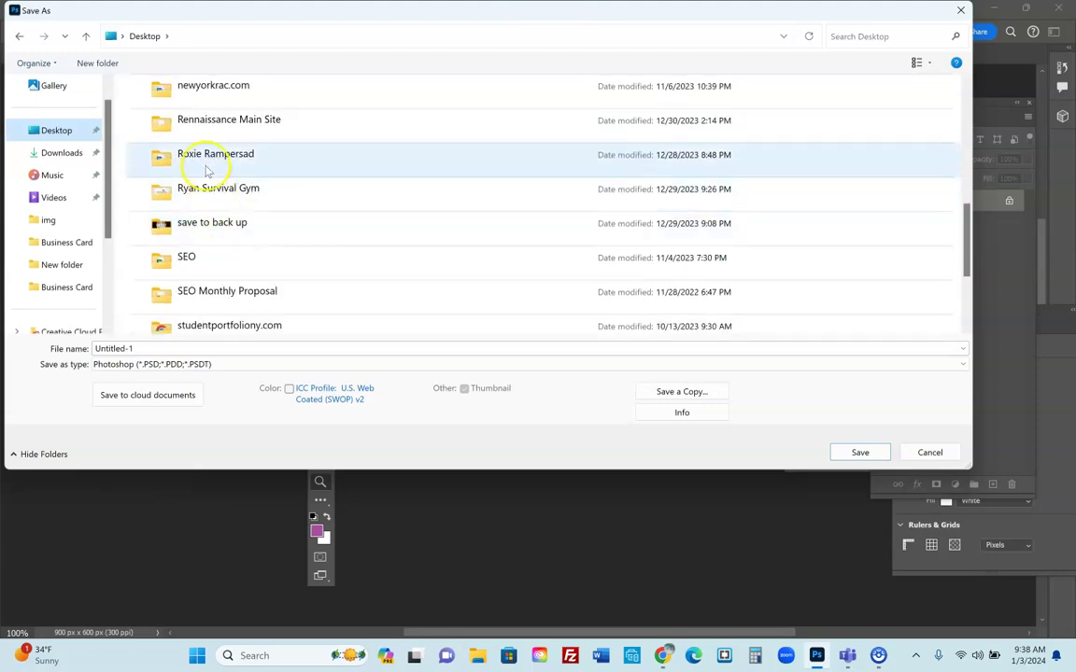
scroll(219, 228, "down", 3)
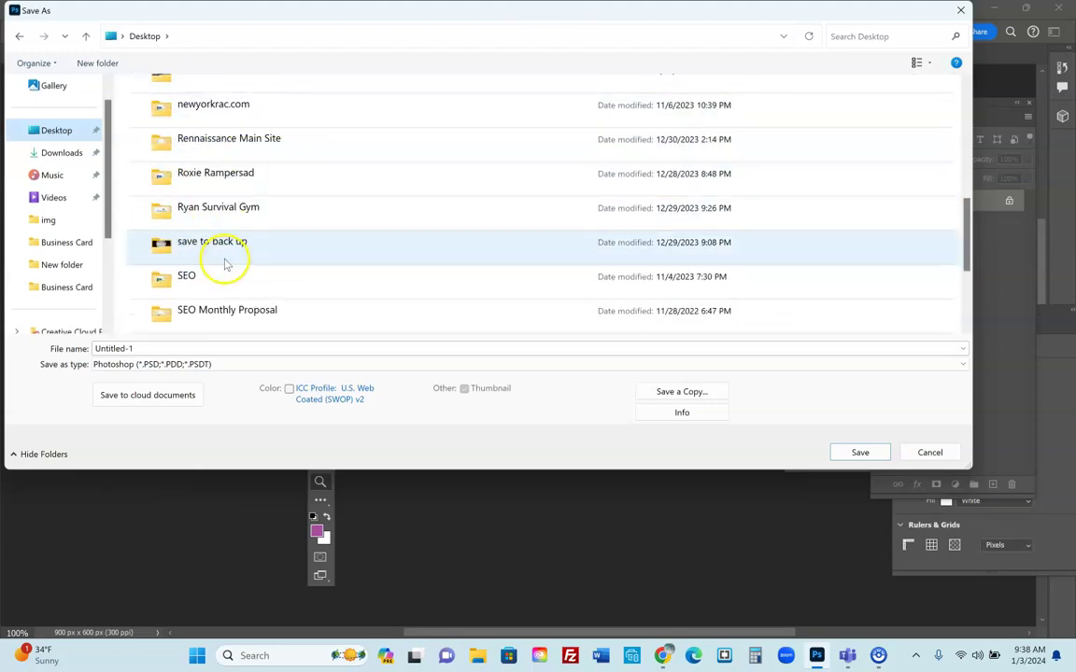
scroll(224, 266, "up", 10)
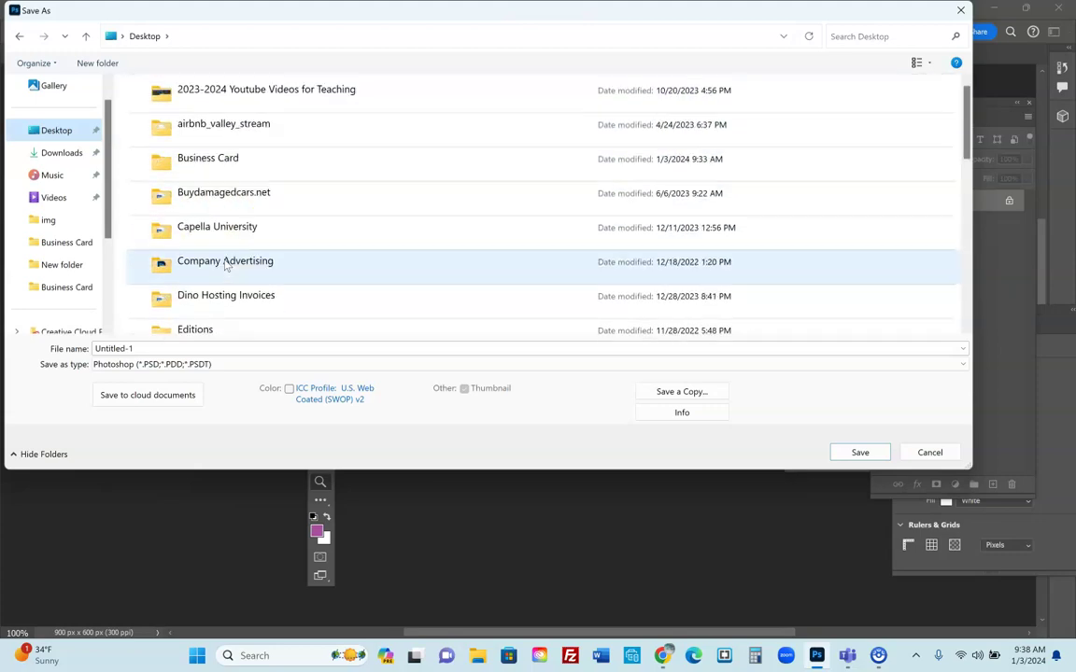
double_click(207, 160)
left_click(157, 348)
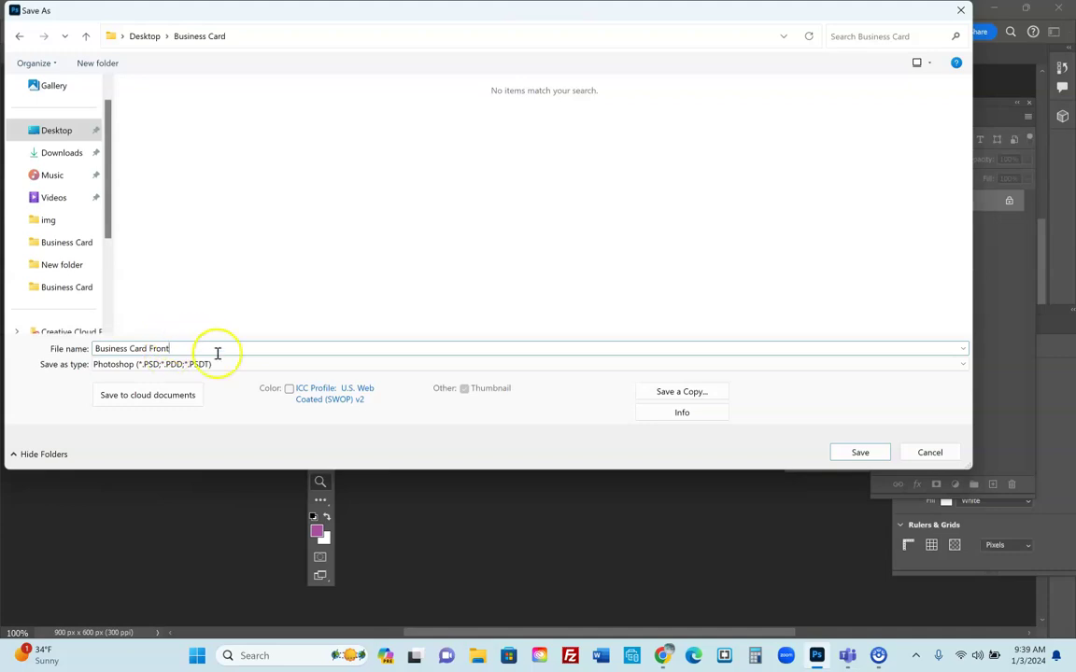
left_click(859, 453)
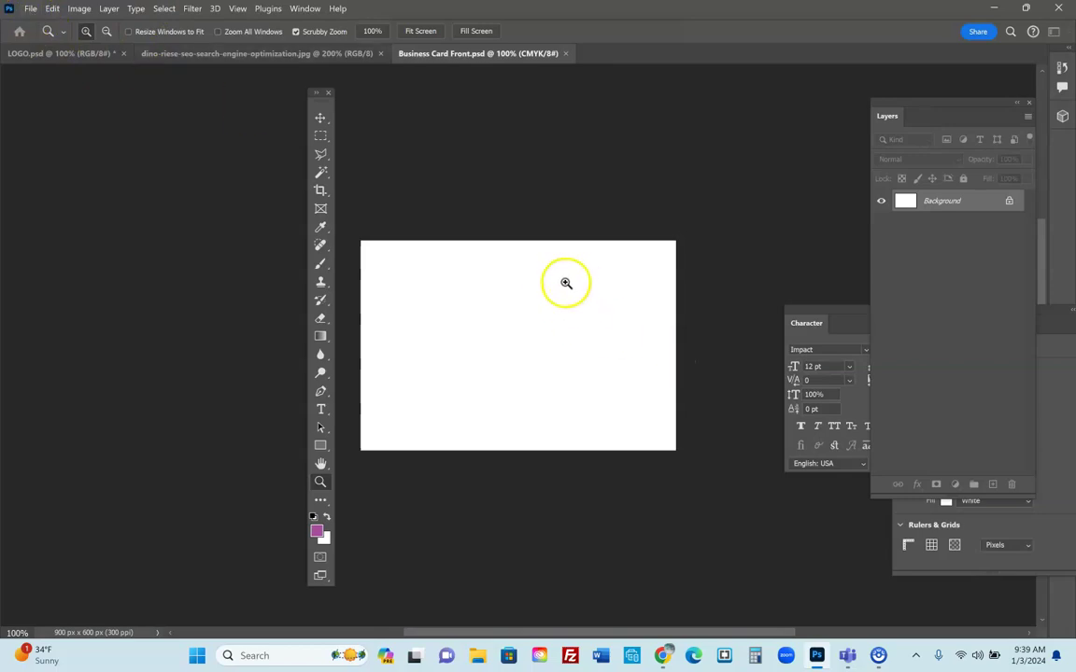
left_click(30, 9)
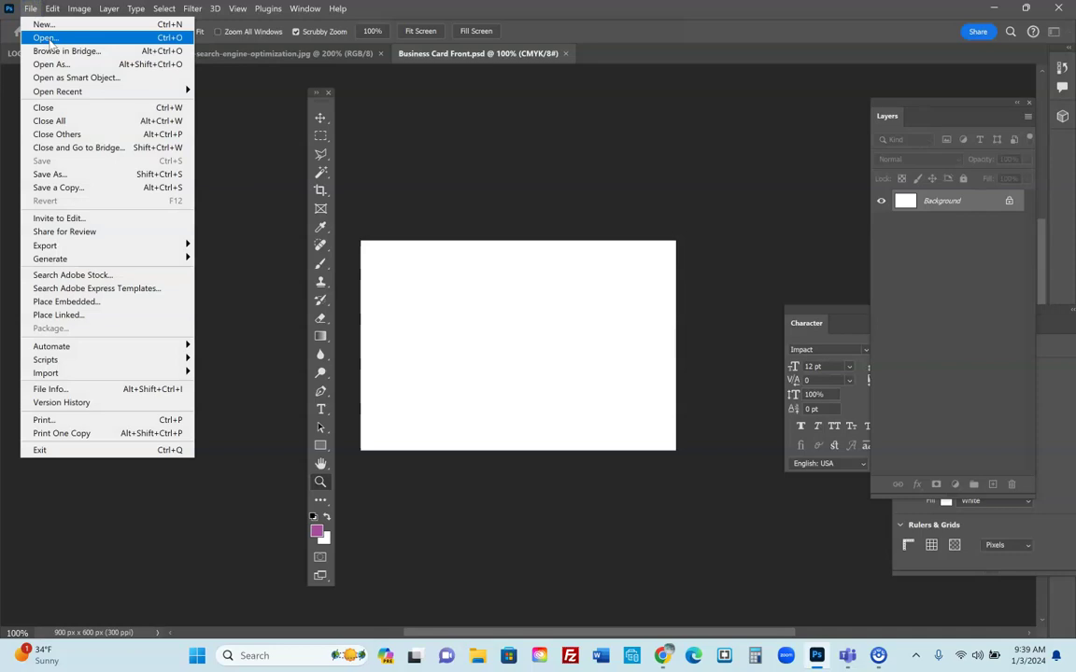
left_click(45, 38)
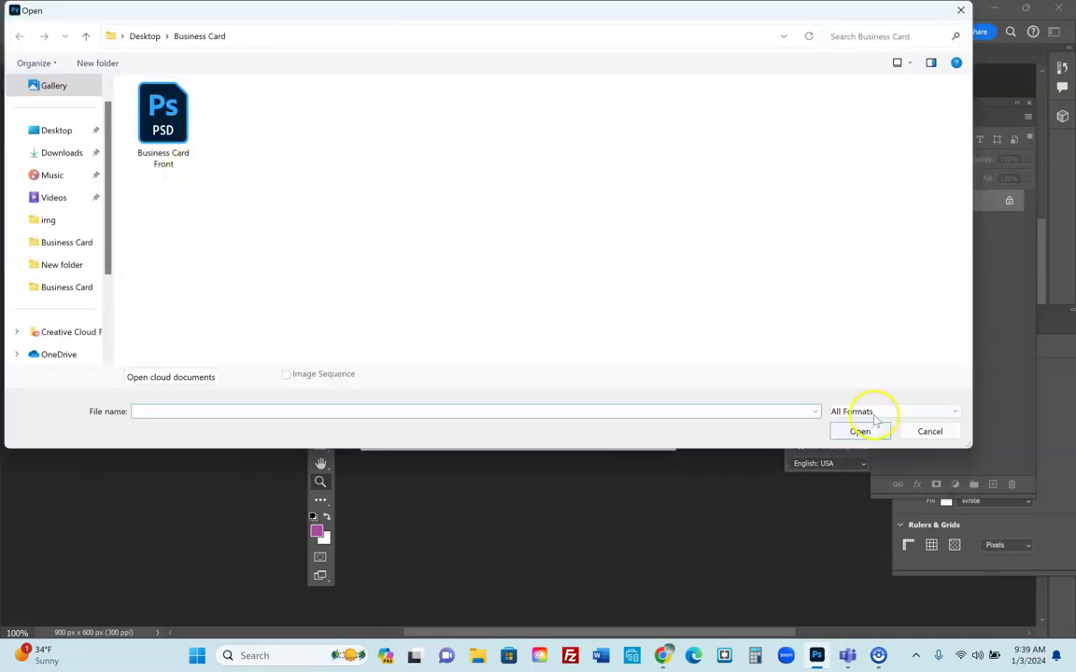
left_click(930, 431)
Create a second blank CMYK document for the card's back, 3 by 2 inches at 300 pixels/inch
left_click(31, 8)
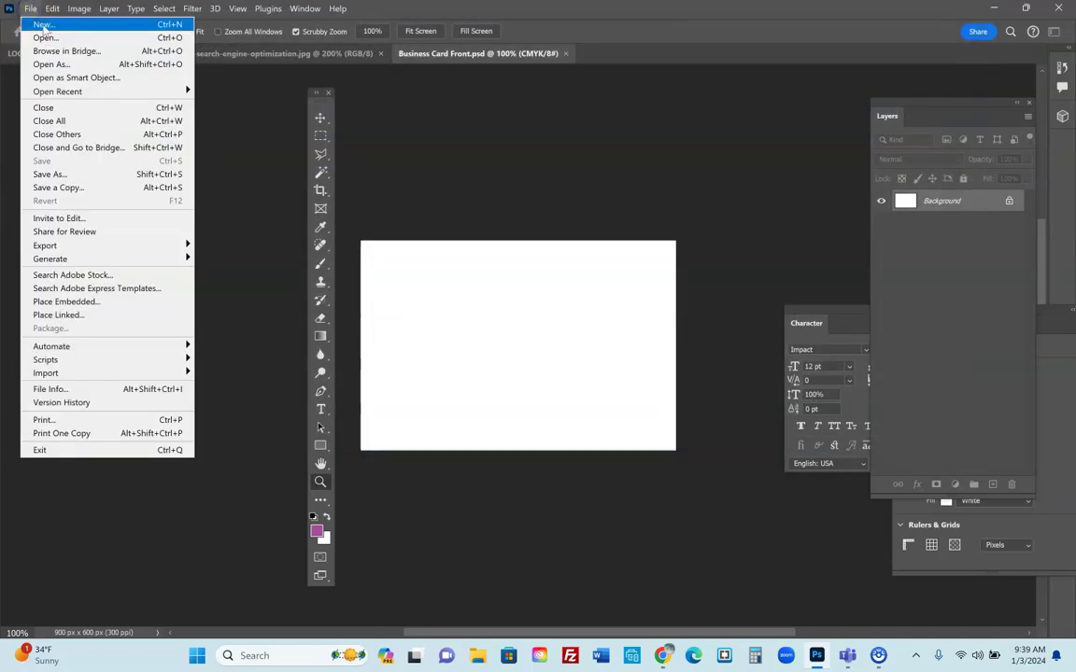
left_click(43, 25)
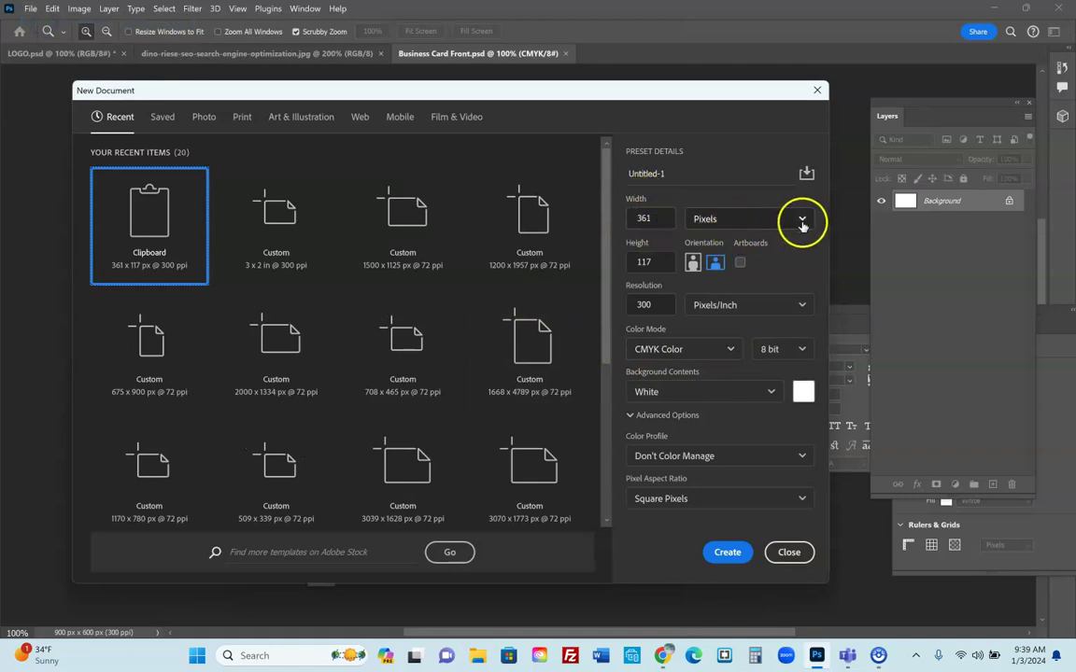
left_click(800, 224)
left_click(713, 270)
left_click(607, 216)
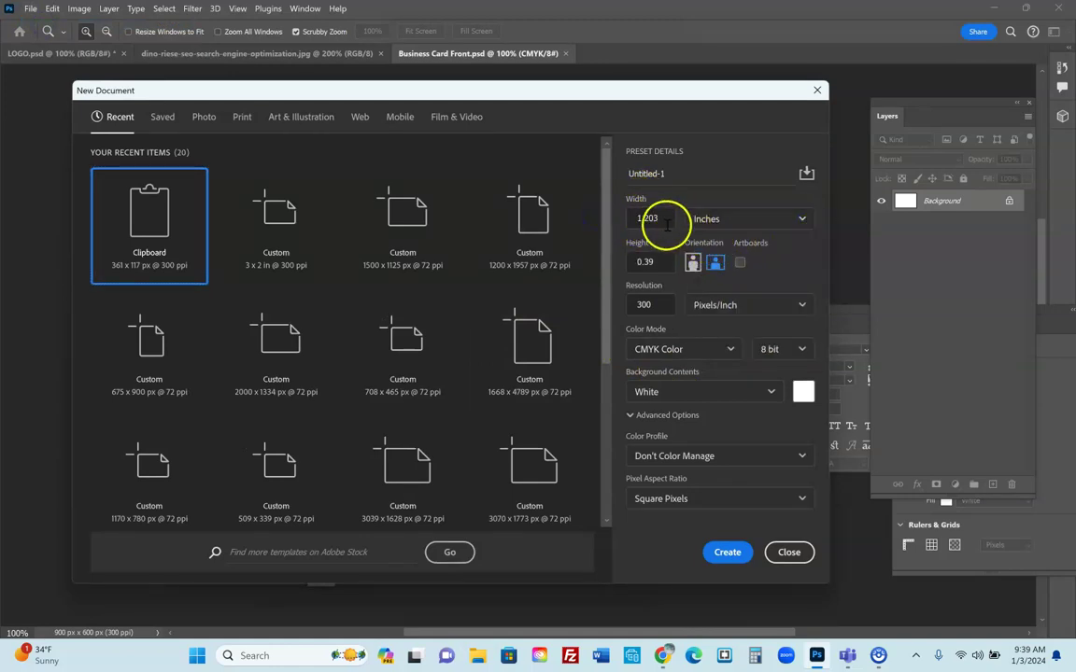
type("3")
key("Tab")
type("2")
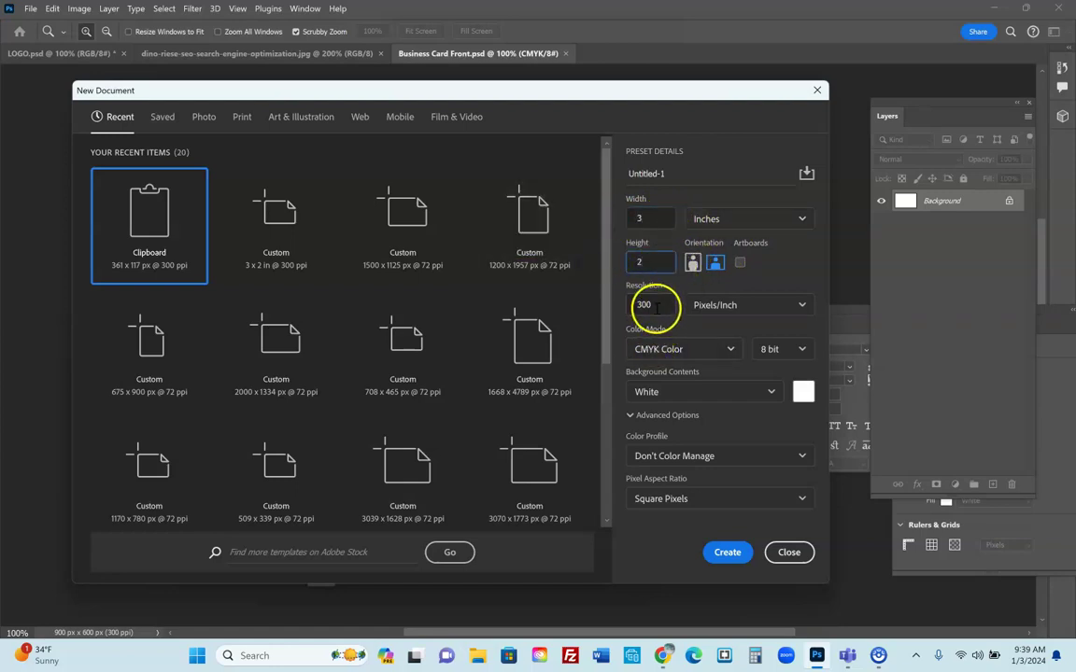
left_click(727, 555)
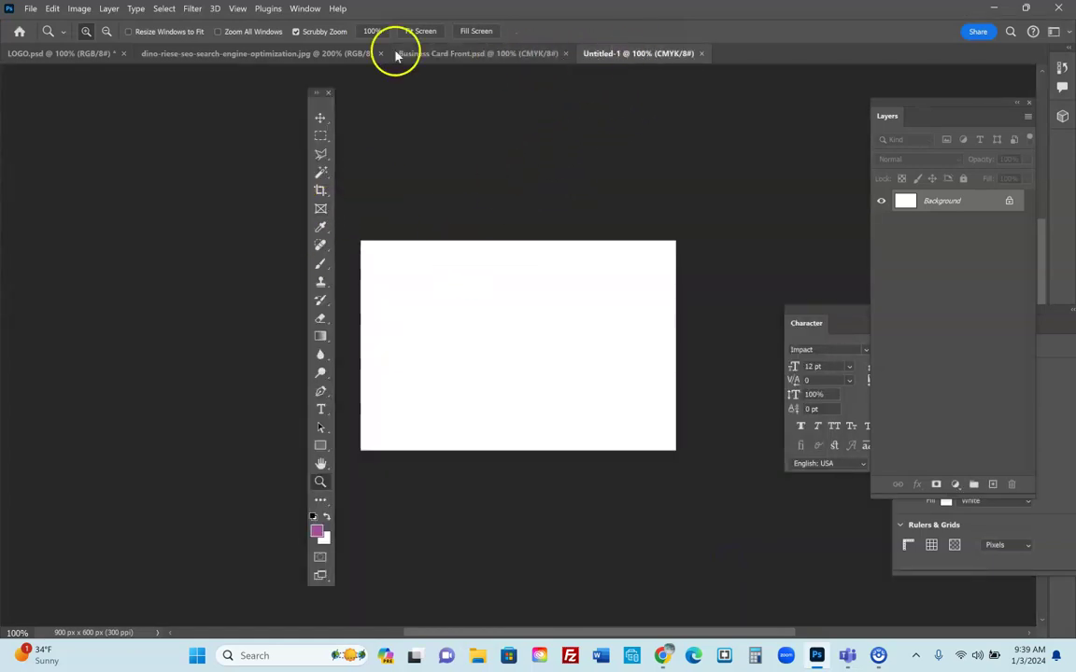
Save the second blank document on the computer as the Photoshop file "Business Card Back" in the desktop's Business Card folder
left_click(33, 9)
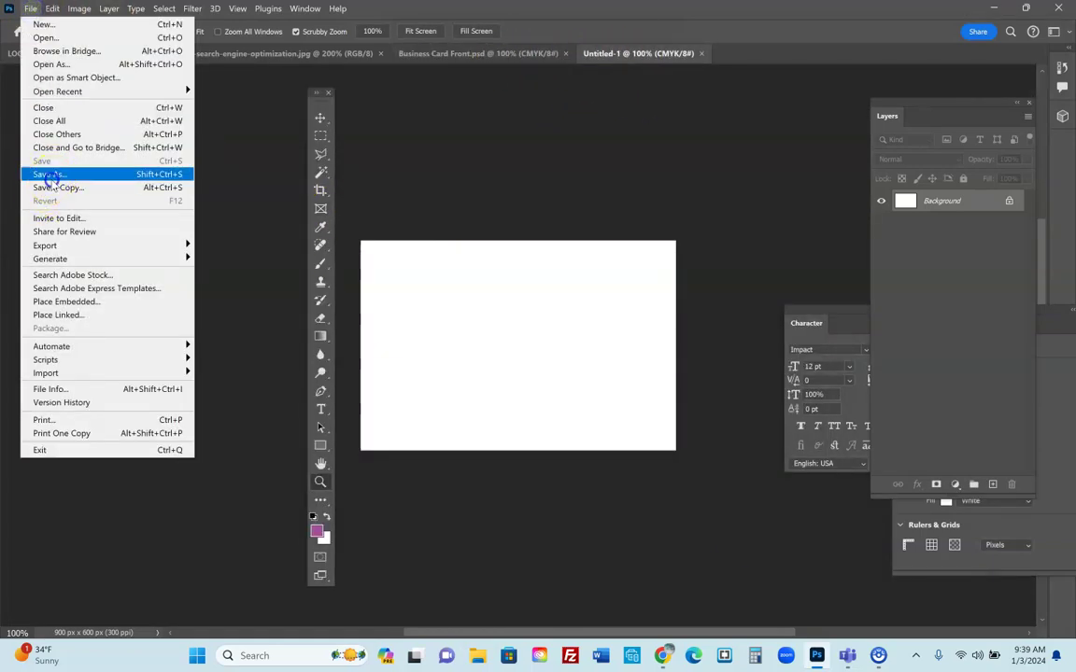
left_click(68, 173)
left_click(215, 481)
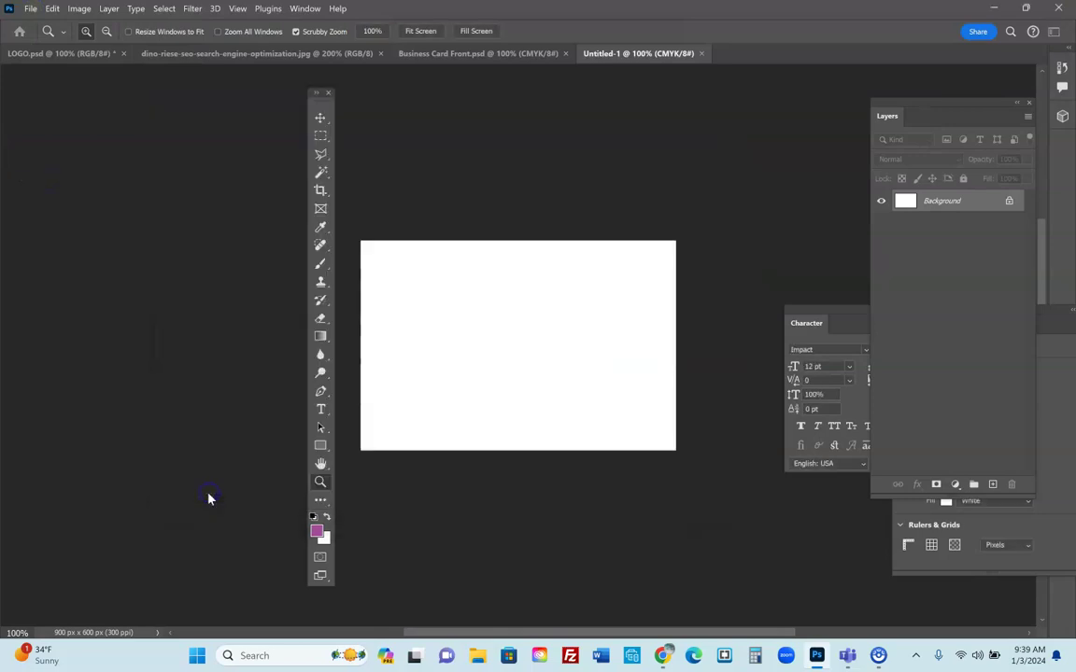
left_click(164, 147)
left_click(146, 349)
left_click(174, 347)
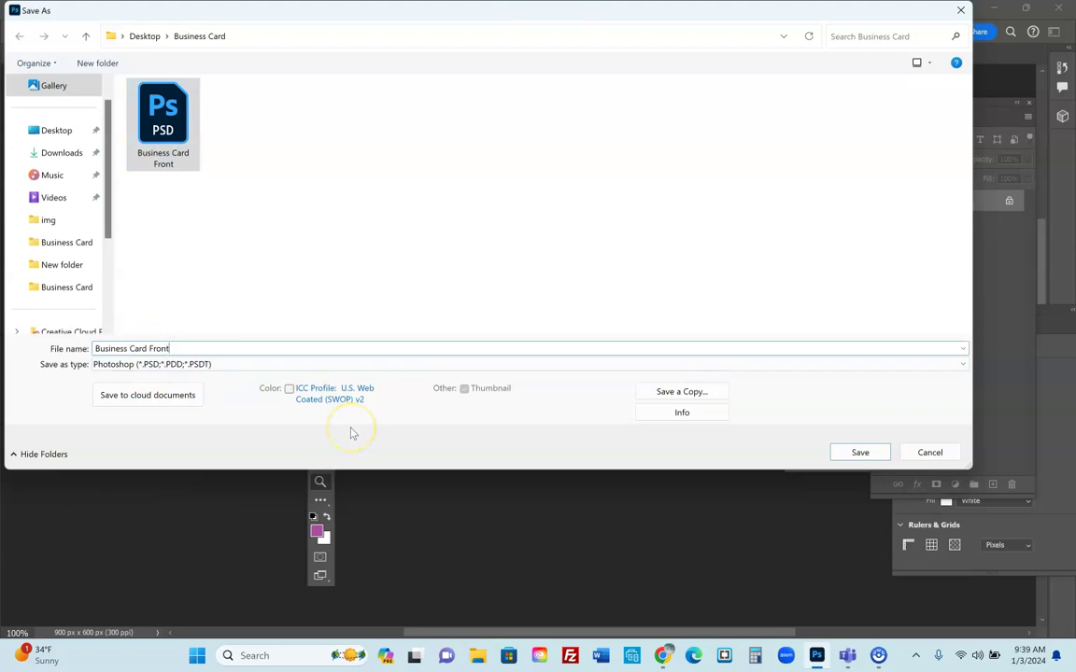
key("BackSpace")
key("BackSpace")
key("BackSpace")
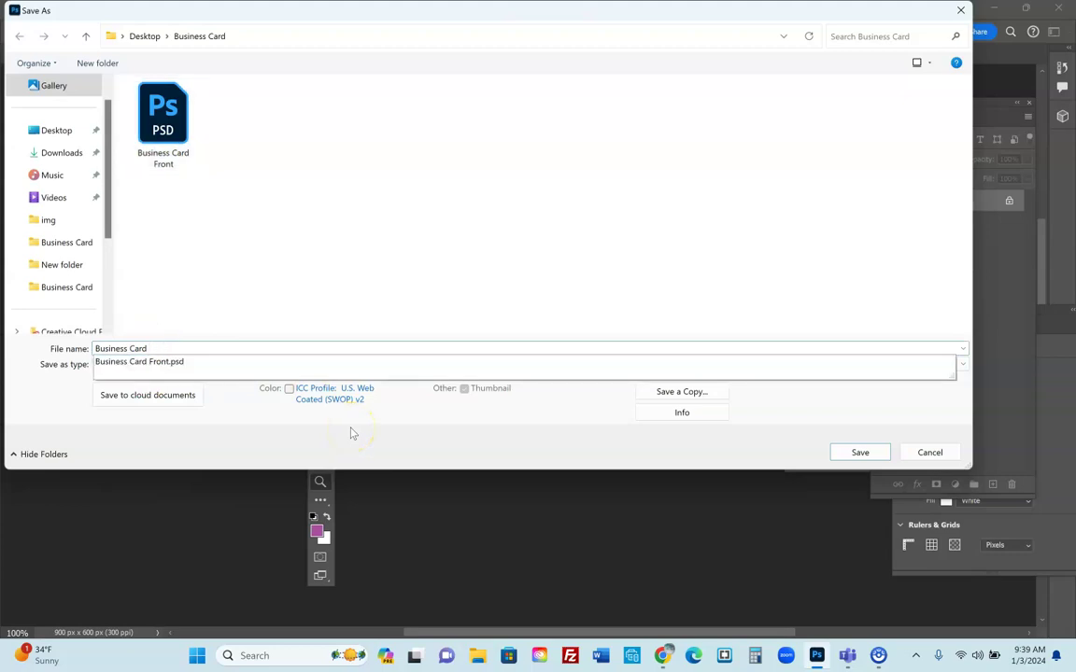
type("Back")
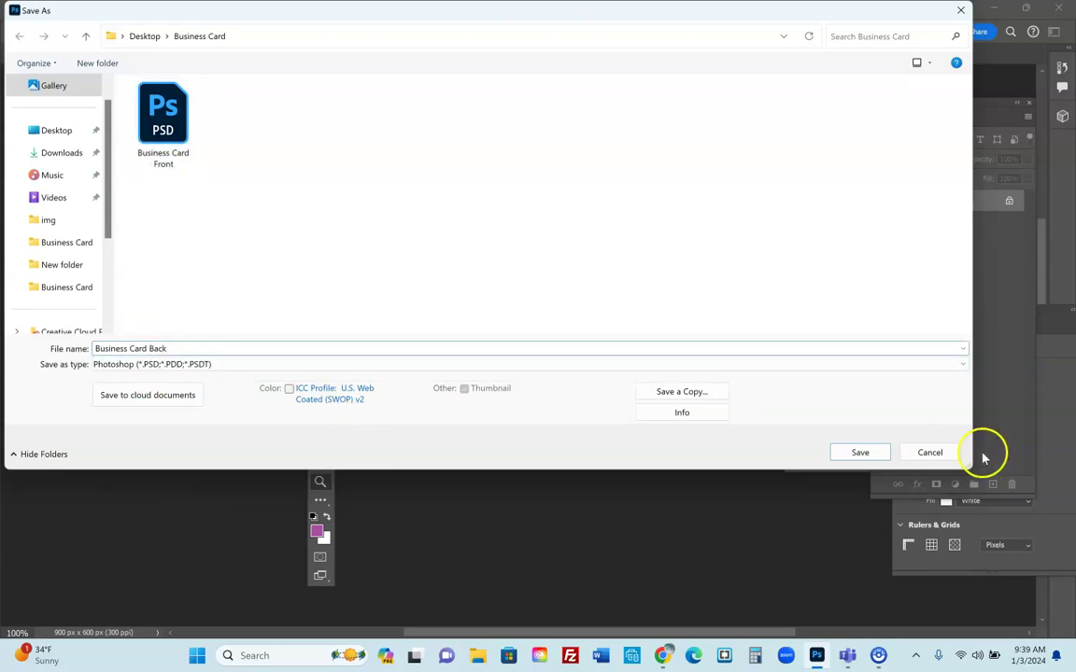
left_click(859, 452)
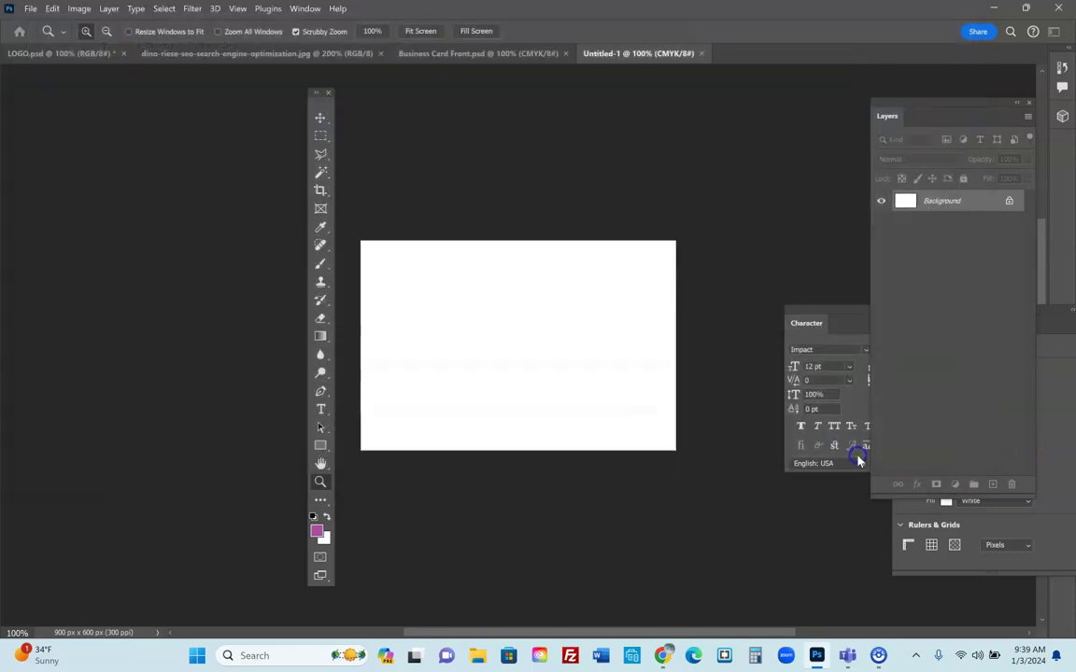
Review the front, back and logo documents, and move the floating toolbox clear of the logo artwork
left_click(472, 51)
left_click(643, 55)
left_click(480, 53)
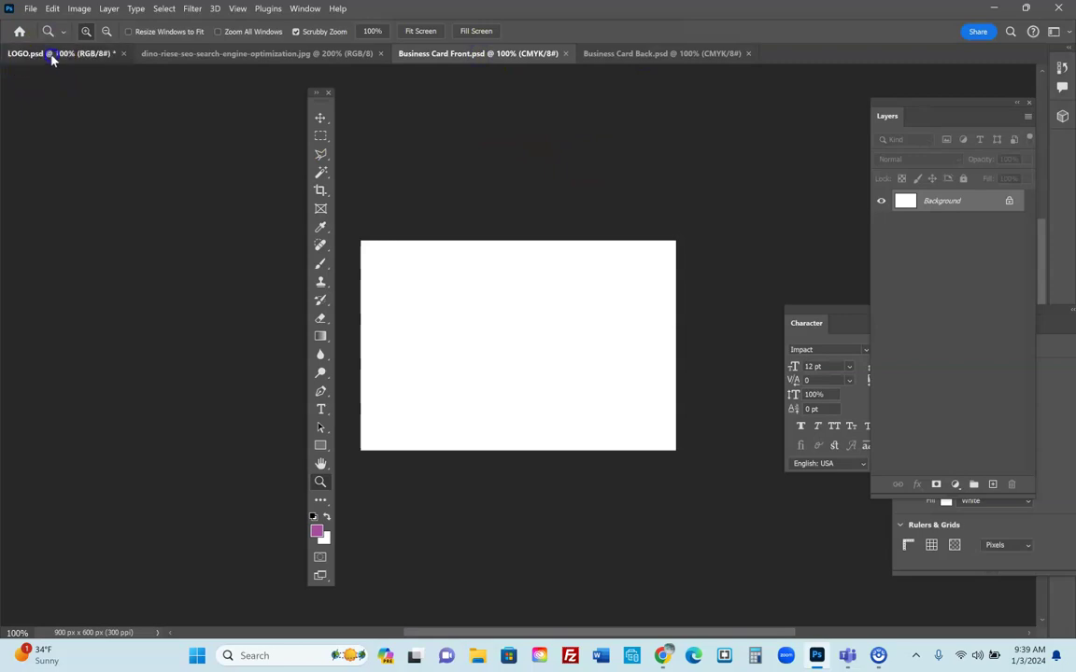
left_click(51, 55)
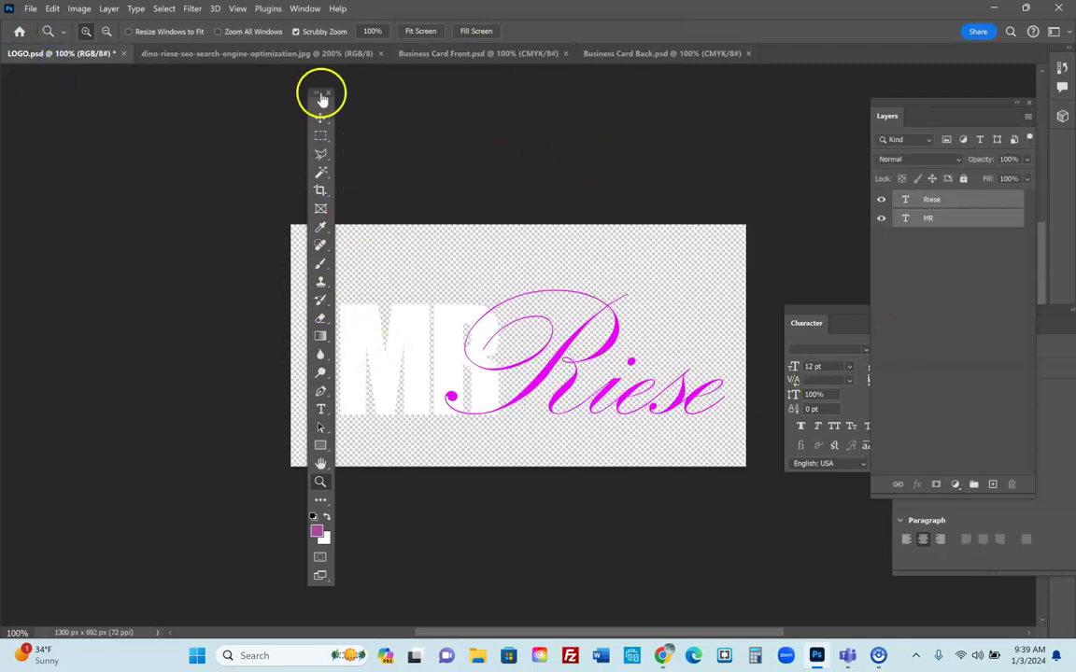
left_click_drag(326, 109, 196, 109)
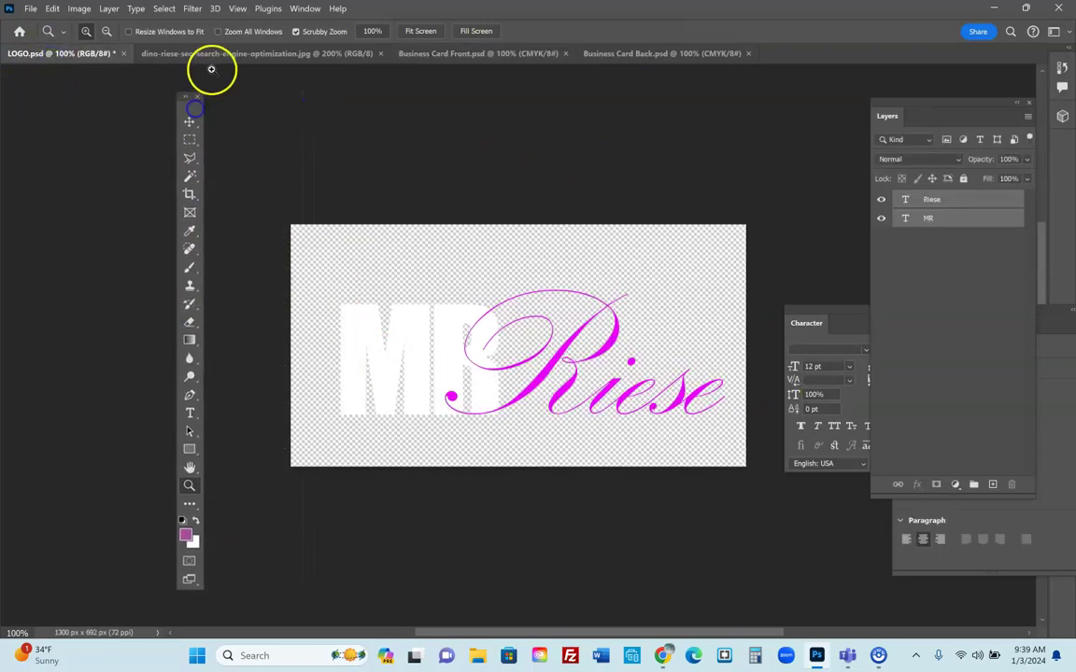
Select the entire bridge-and-traffic image in the search engine optimization JPG and copy it
left_click(215, 55)
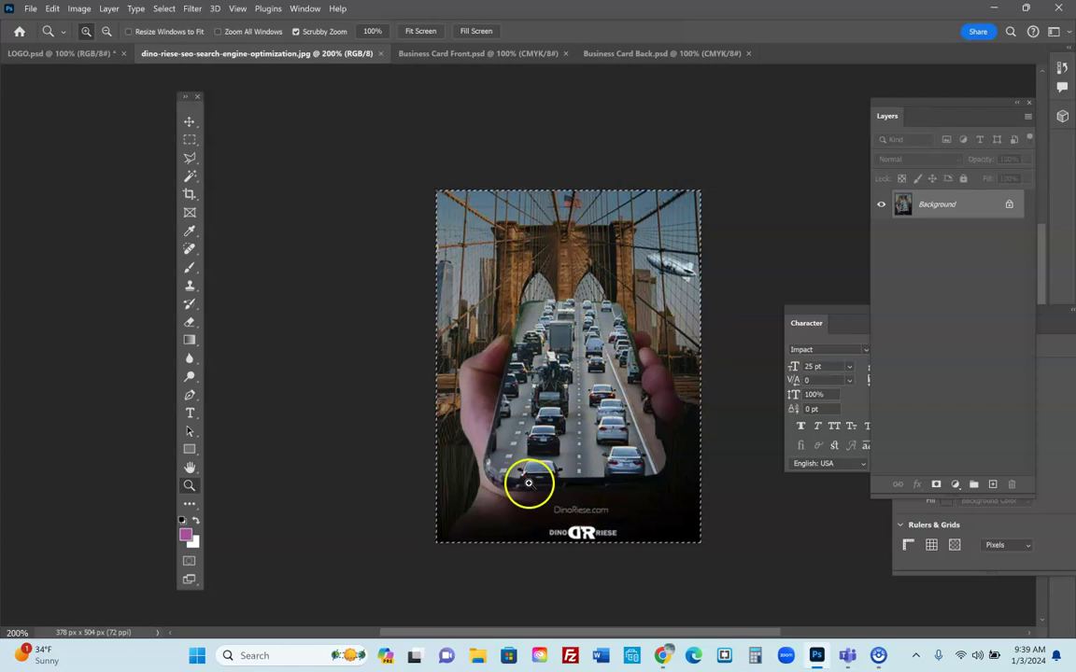
left_click(189, 121)
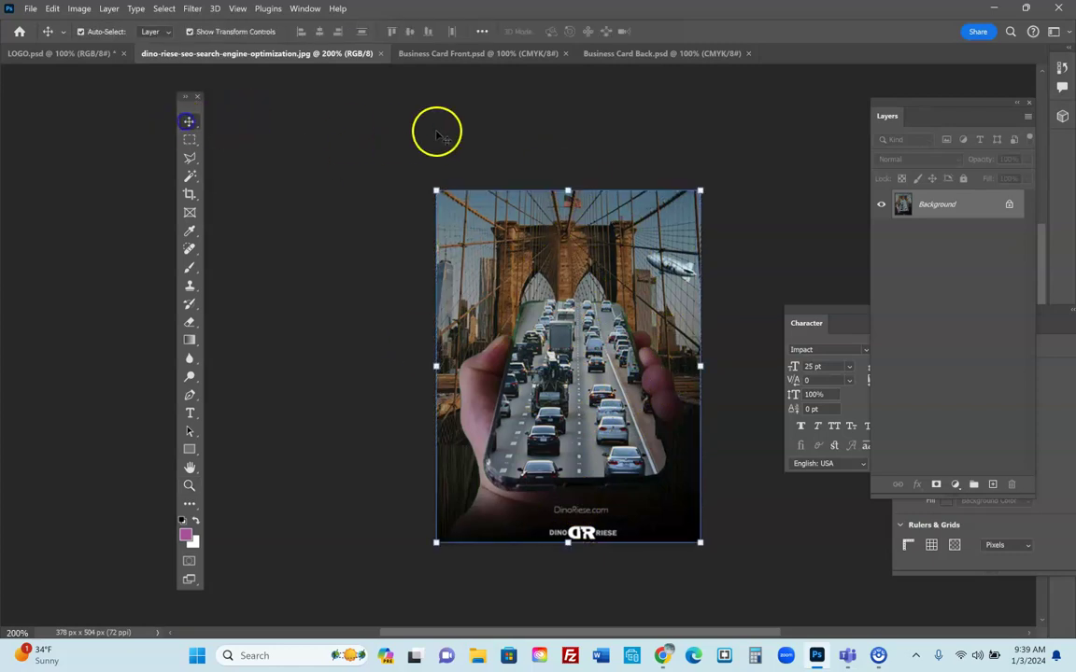
left_click_drag(402, 131, 607, 173)
left_click(721, 295)
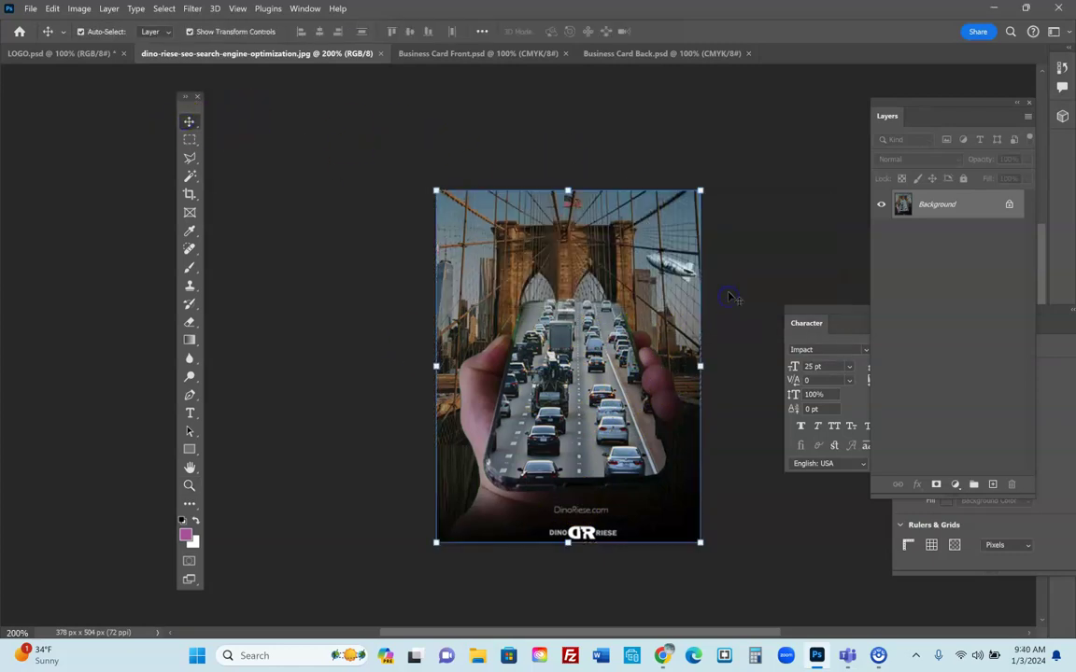
left_click(163, 8)
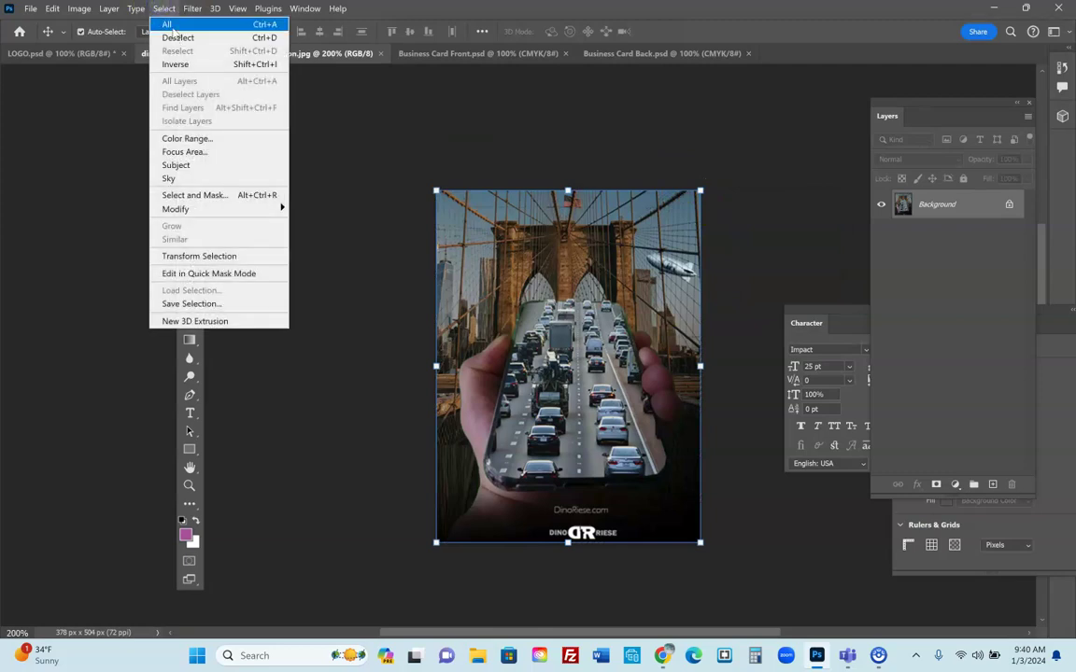
left_click(168, 26)
left_click(53, 8)
left_click(64, 98)
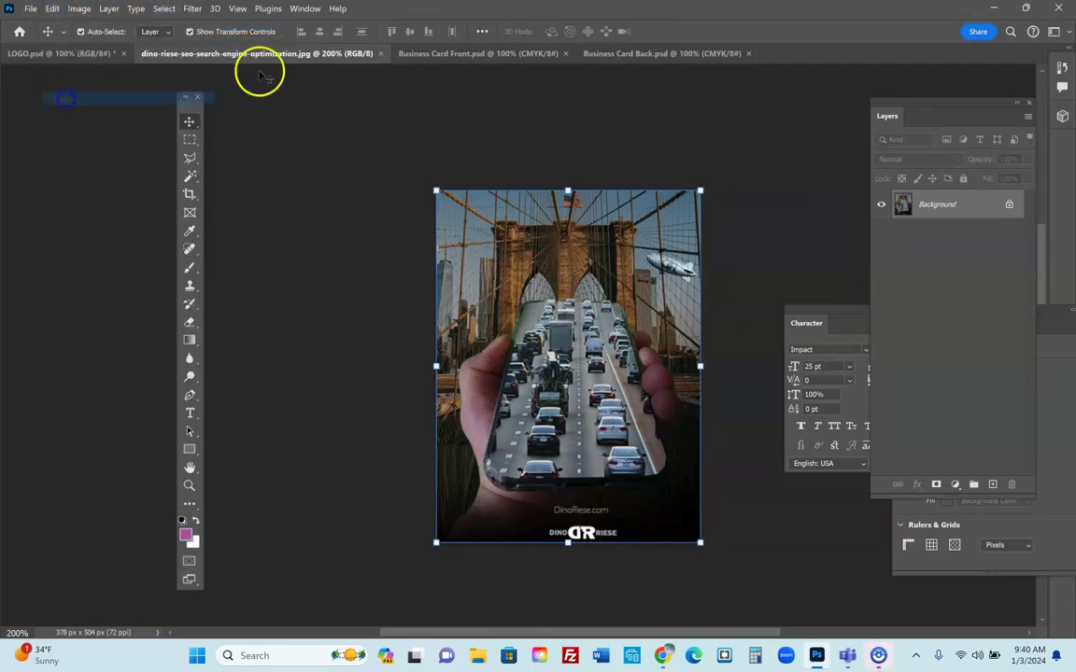
Paste the copied image into Business Card Front.psd, enlarge it to about 264%, and position it to cover the whole card
left_click(456, 55)
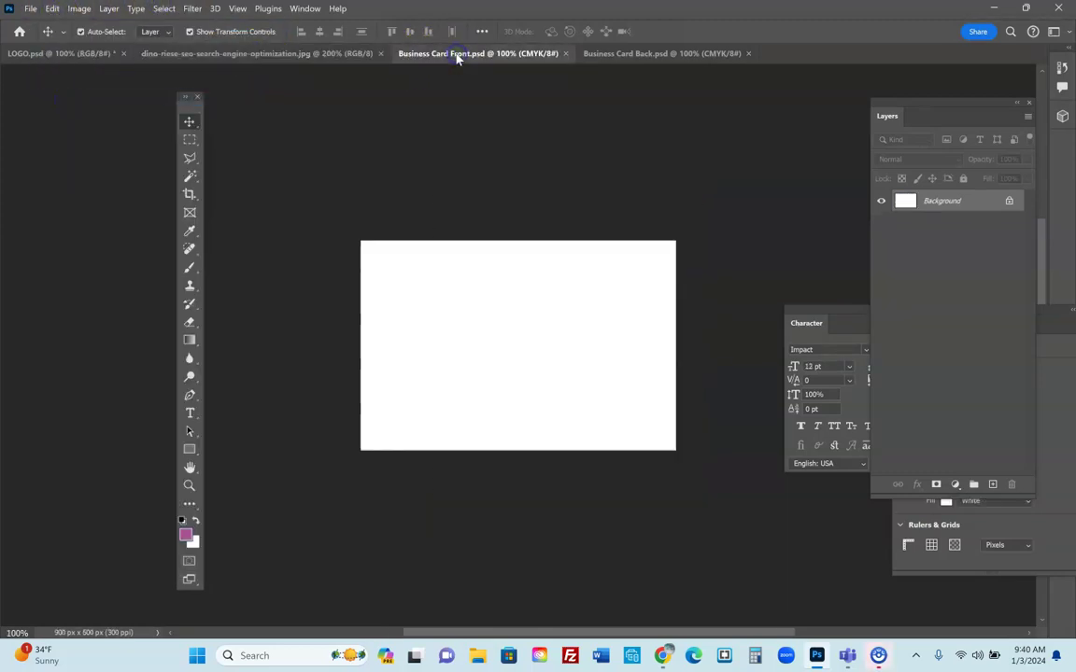
left_click(53, 8)
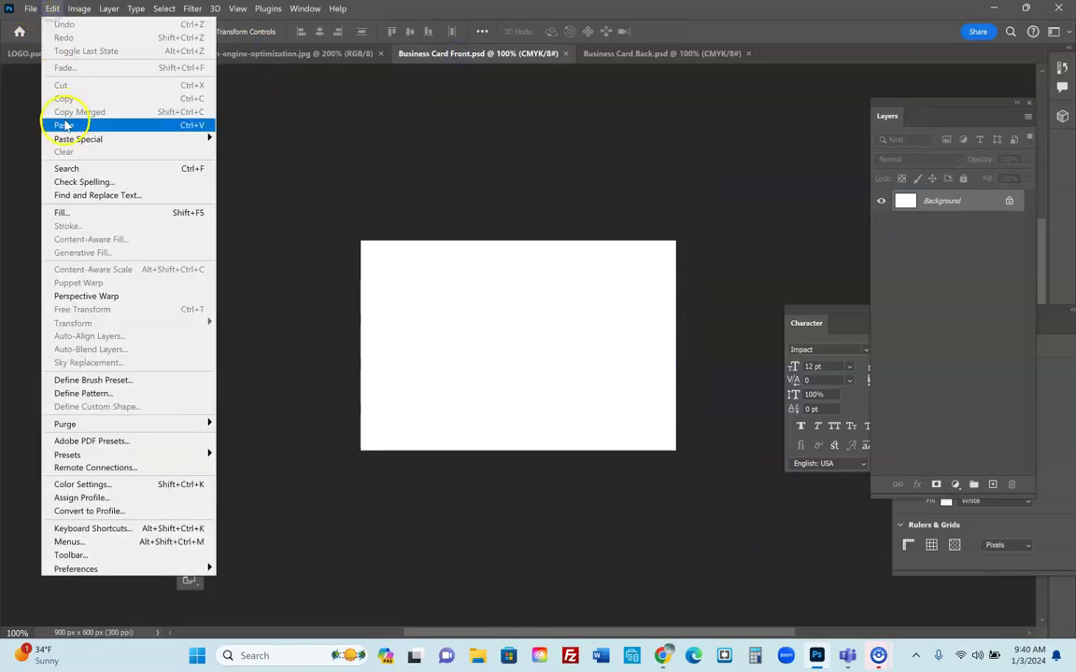
left_click(61, 121)
left_click_drag(453, 259, 378, 283)
left_click_drag(346, 209, 390, 213)
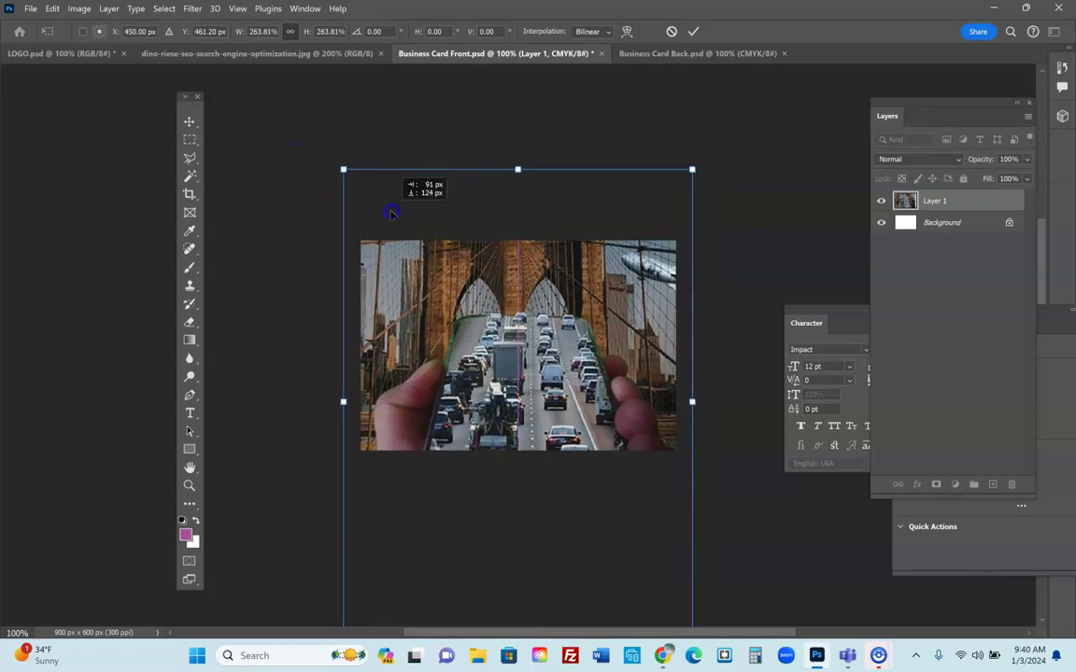
left_click(189, 121)
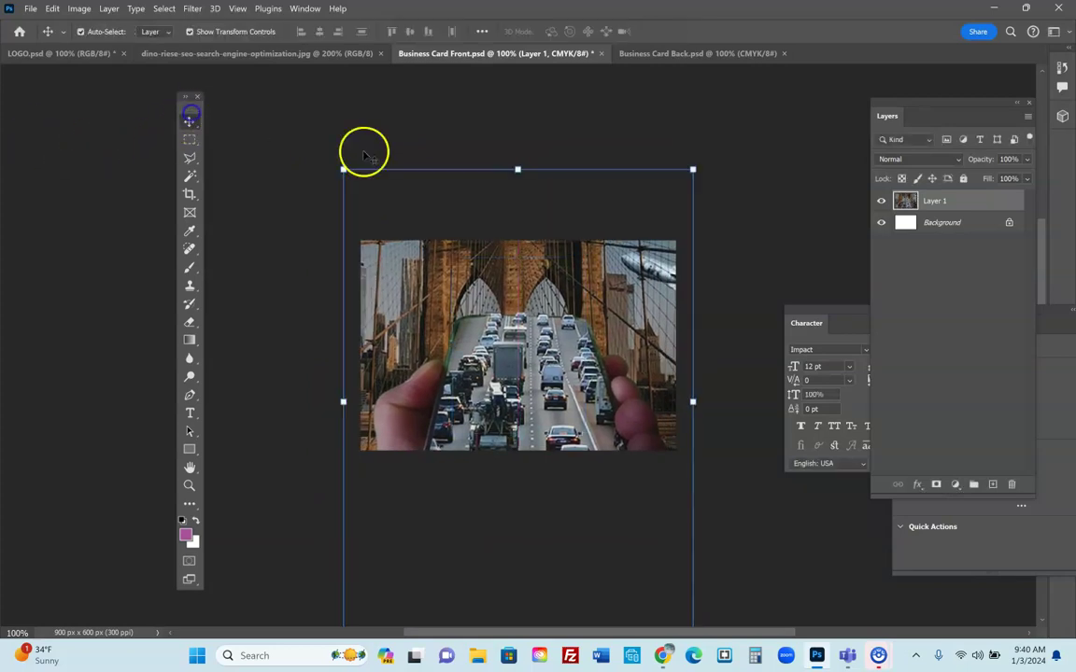
Reduce the pasted image layer's opacity to 42%, then reposition it and scale it to about 95% while still covering the card
left_click(1026, 160)
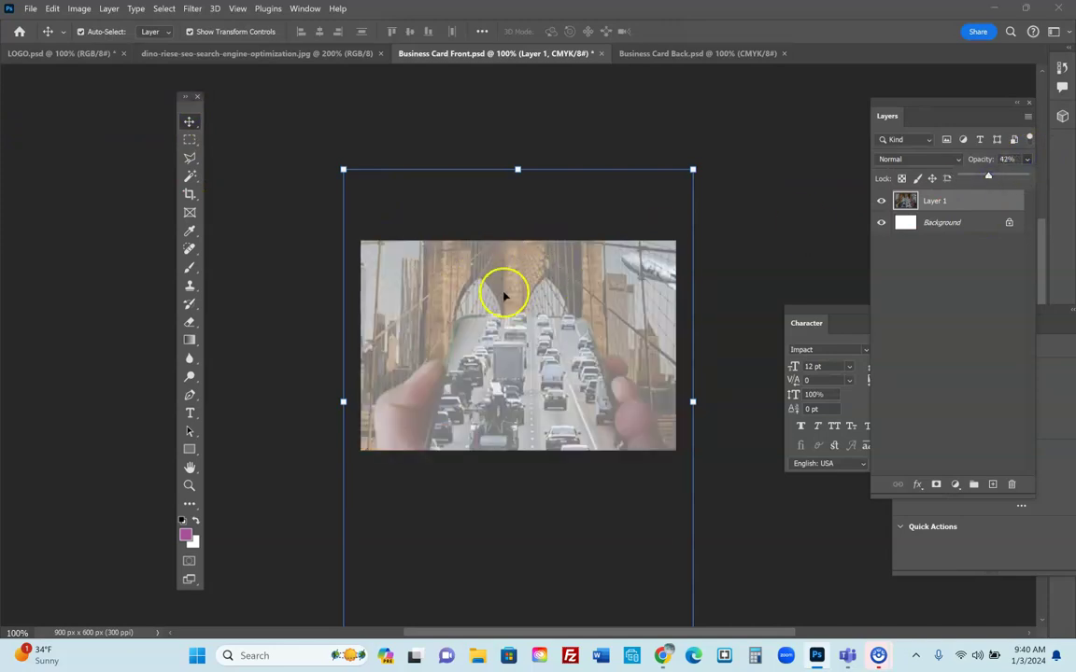
left_click_drag(573, 295, 558, 283)
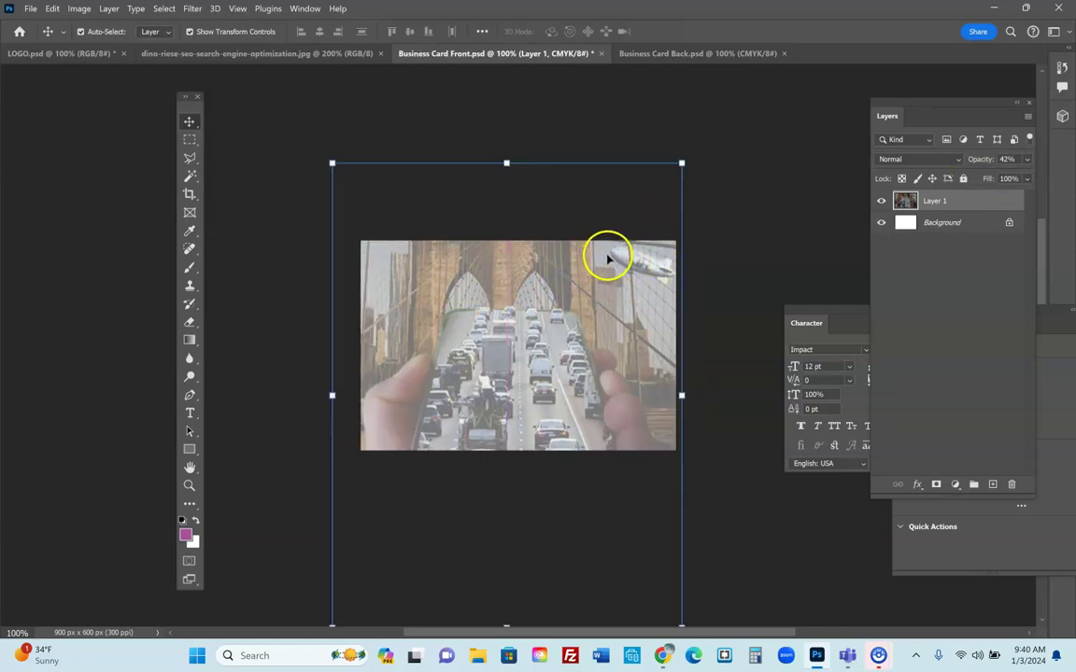
left_click_drag(331, 164, 348, 183)
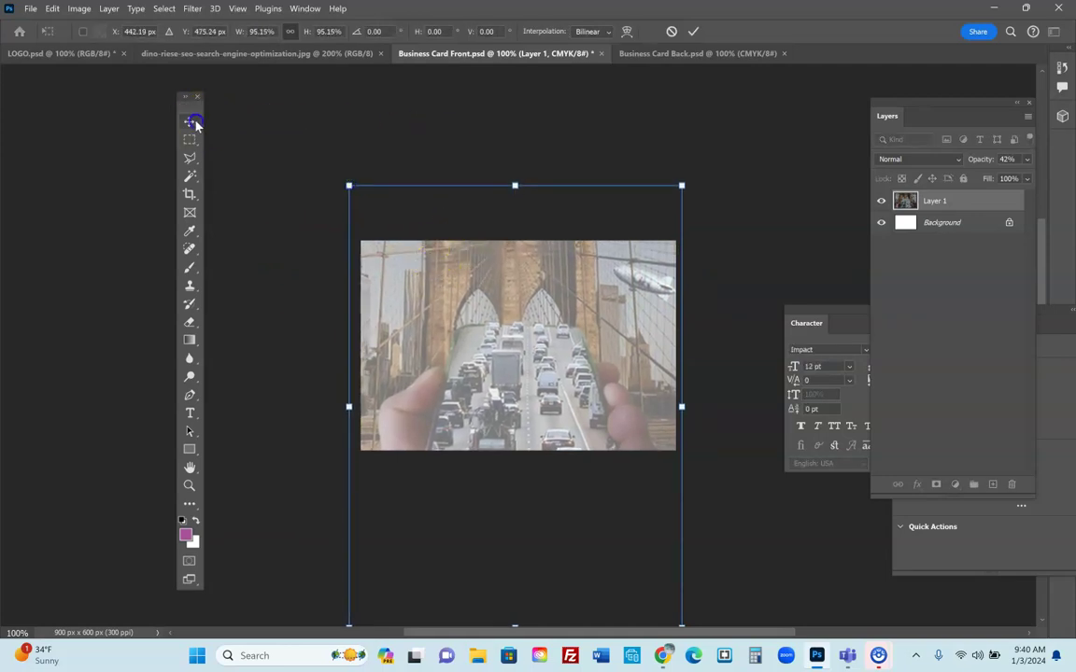
left_click(369, 114)
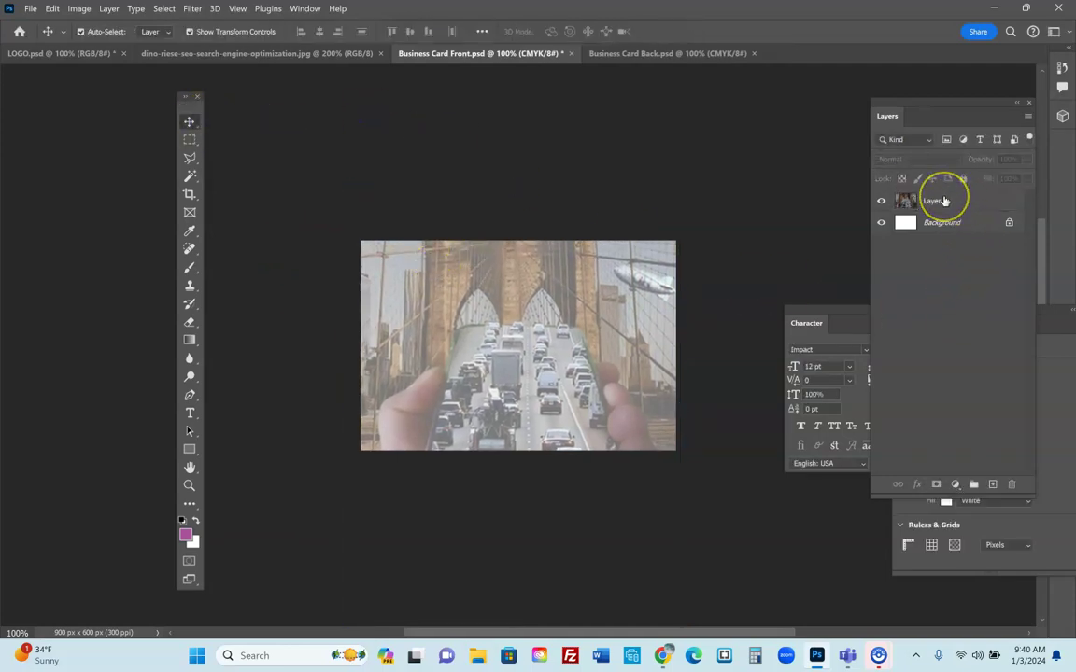
Duplicate the faded image layer and hide the original Layer 1, leaving the copy visible
left_click_drag(944, 200, 967, 268)
left_click_drag(995, 416, 992, 483)
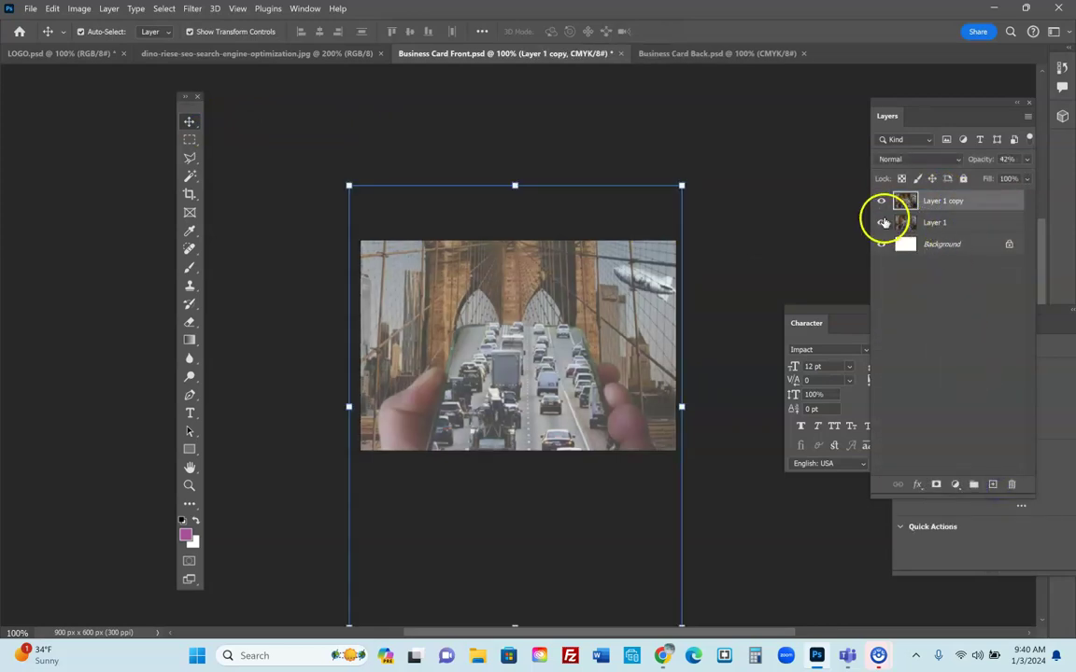
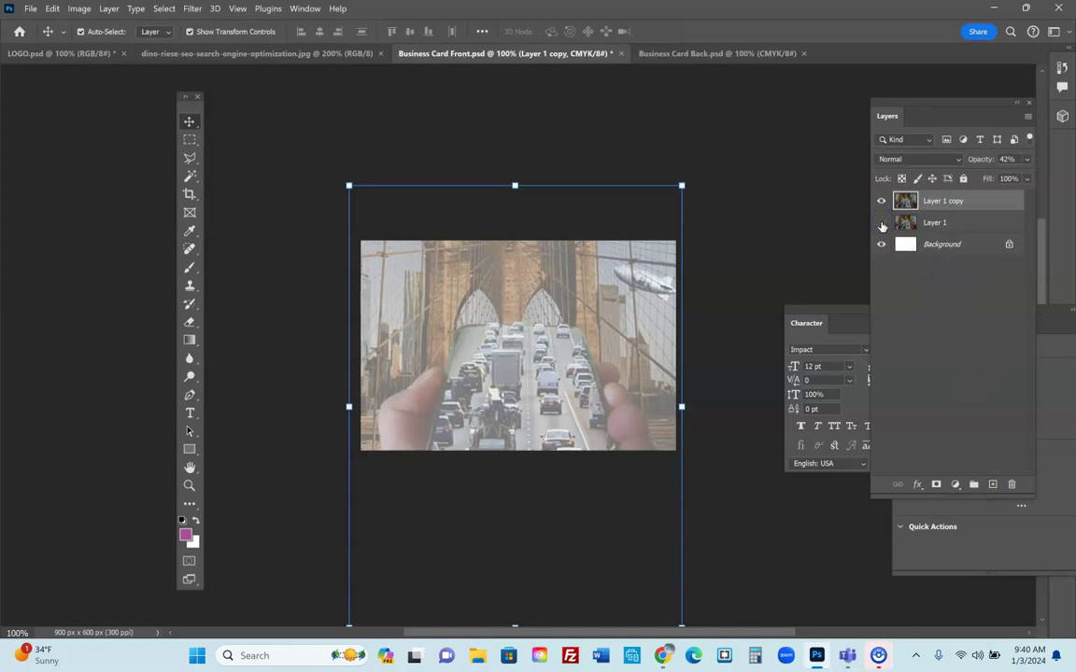
left_click(586, 139)
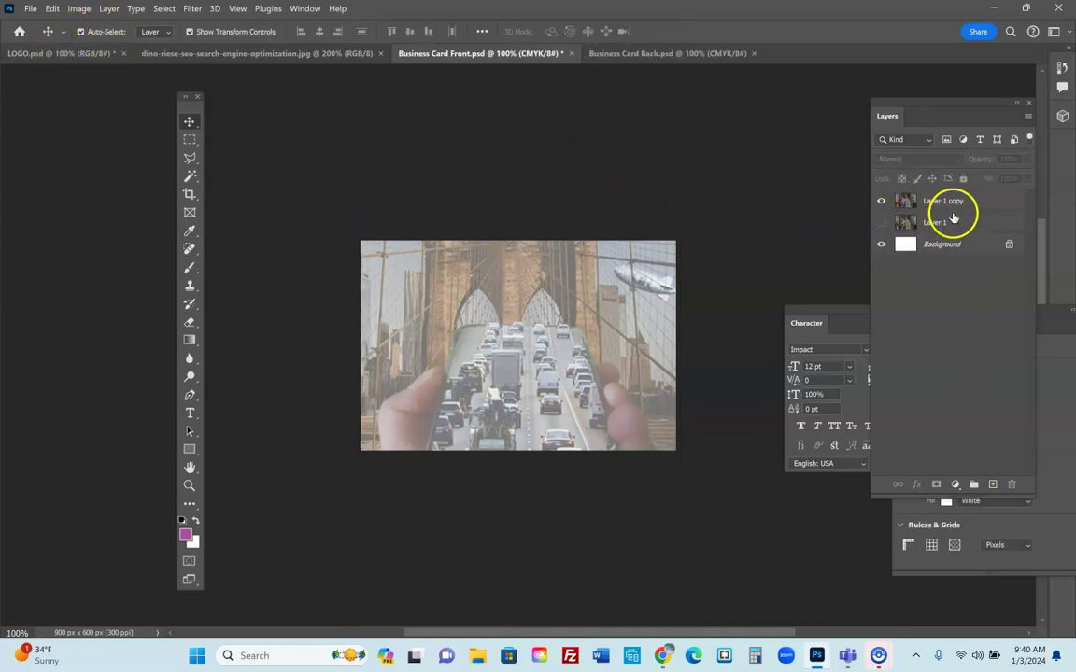
left_click(953, 201)
left_click(880, 201)
left_click(881, 201)
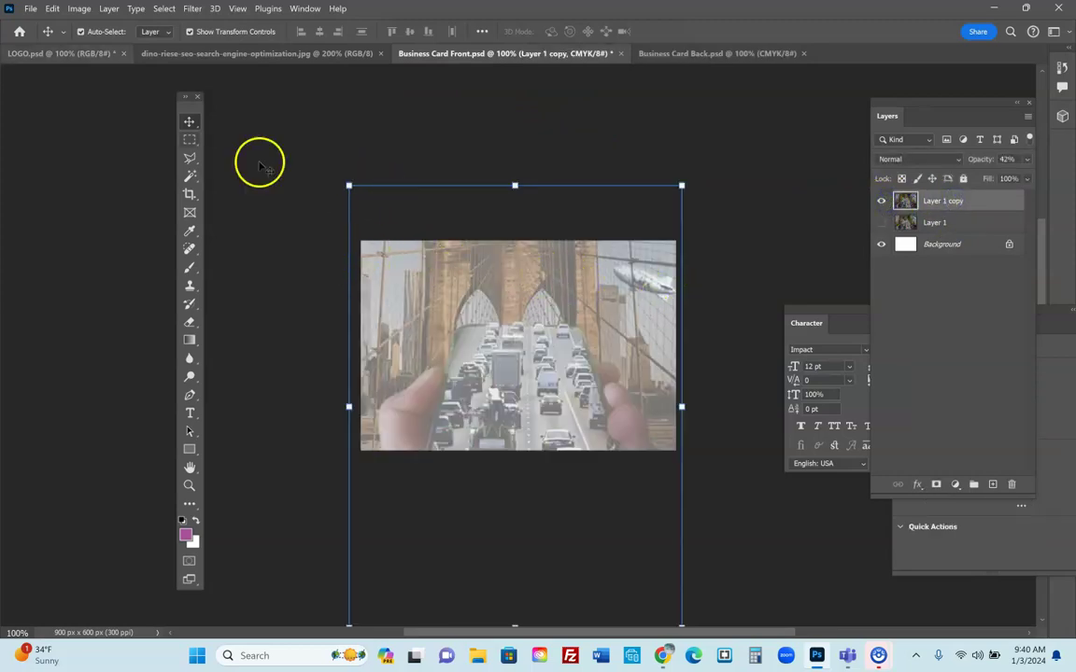
Select both text layers of the logo in LOGO.psd and copy them
left_click(49, 52)
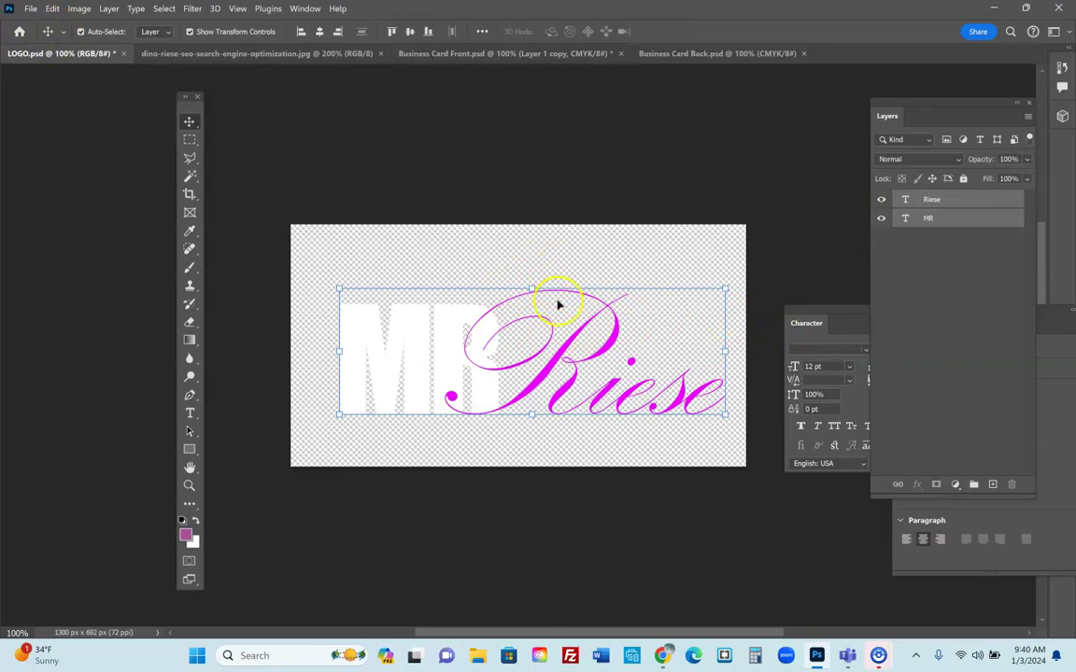
left_click(946, 221)
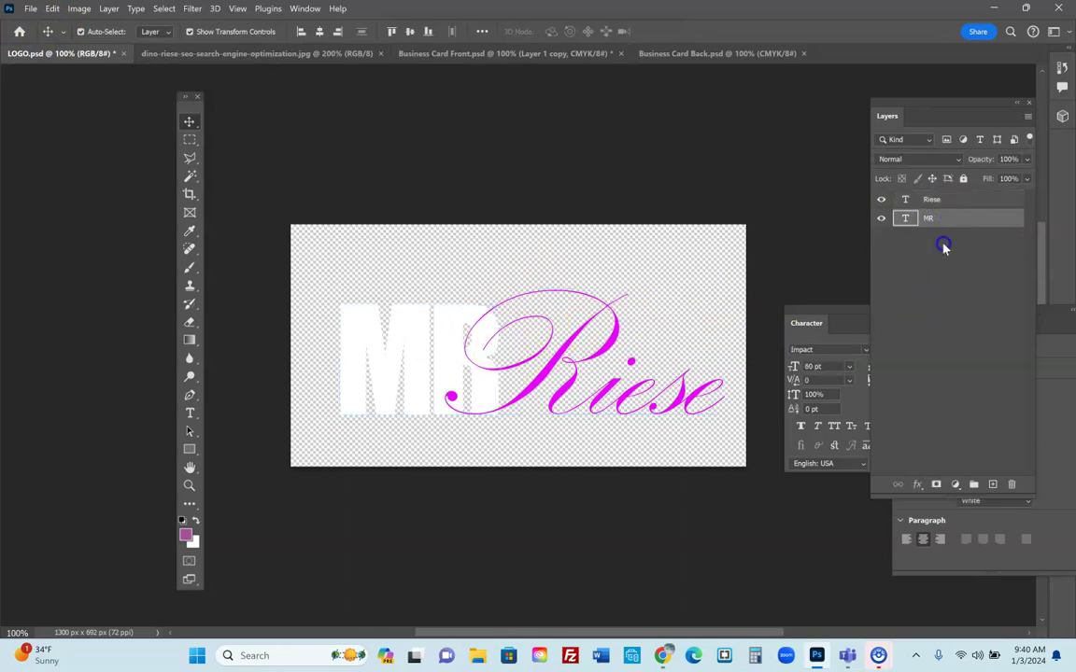
left_click(949, 202, "shift")
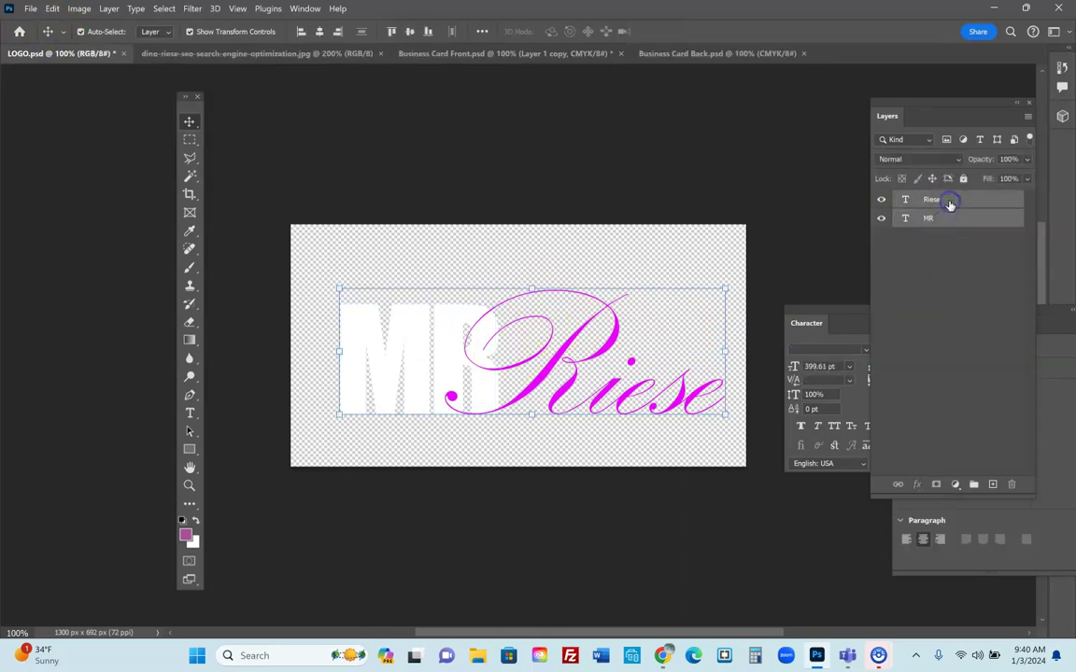
left_click(53, 8)
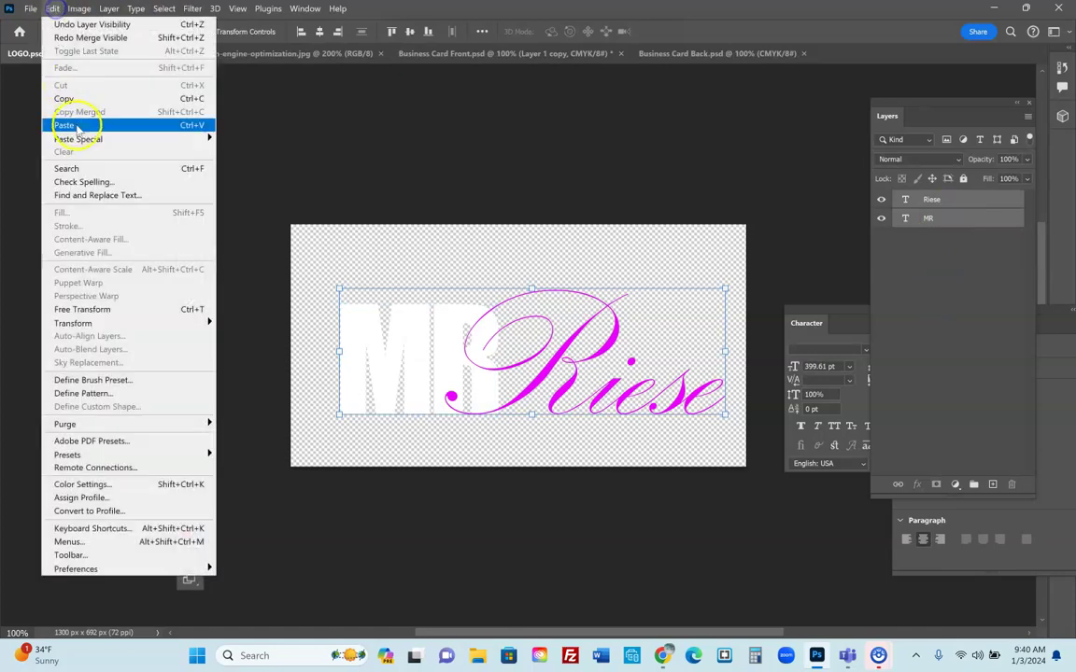
left_click(71, 96)
Paste the copied logo text layers above the image layers in Business Card Front.psd
left_click(308, 53)
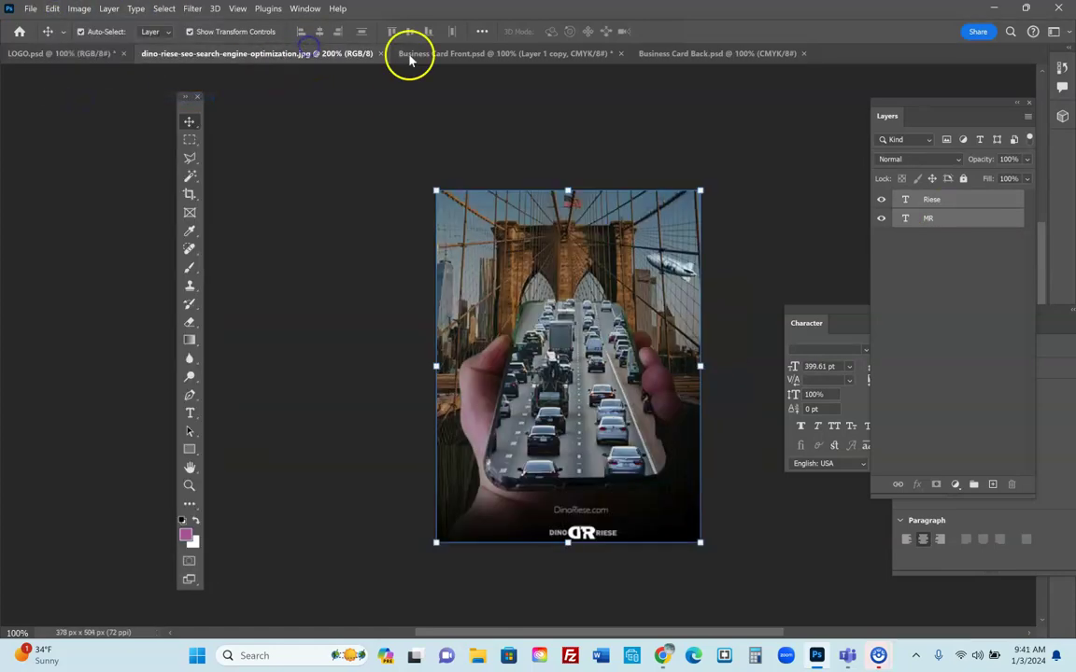
left_click(445, 53)
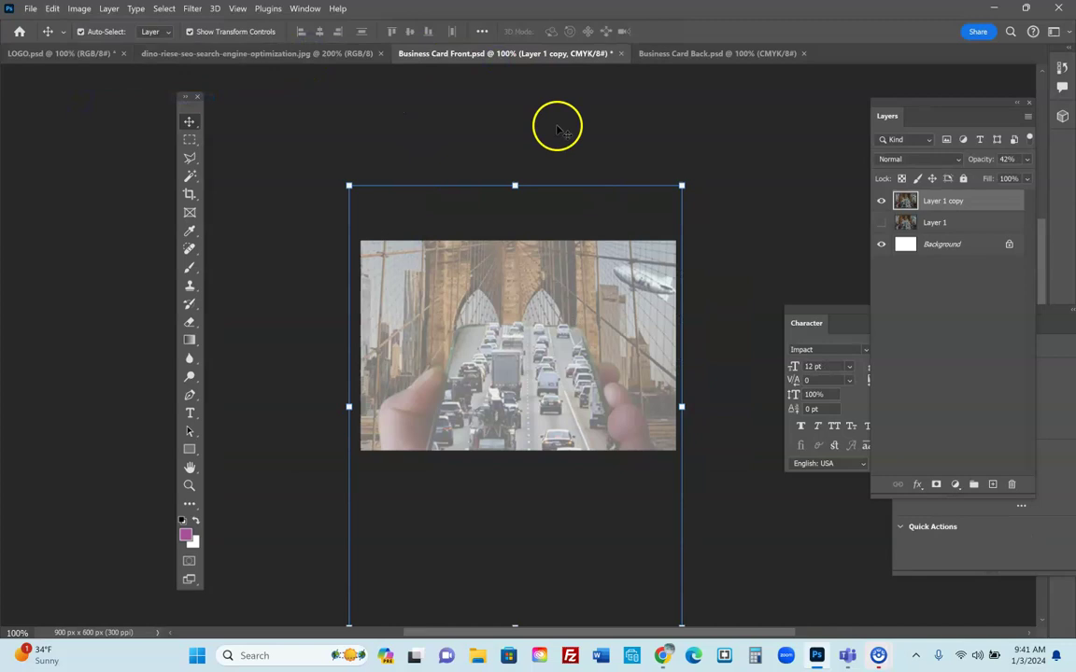
left_click(532, 107)
left_click(48, 9)
left_click(70, 125)
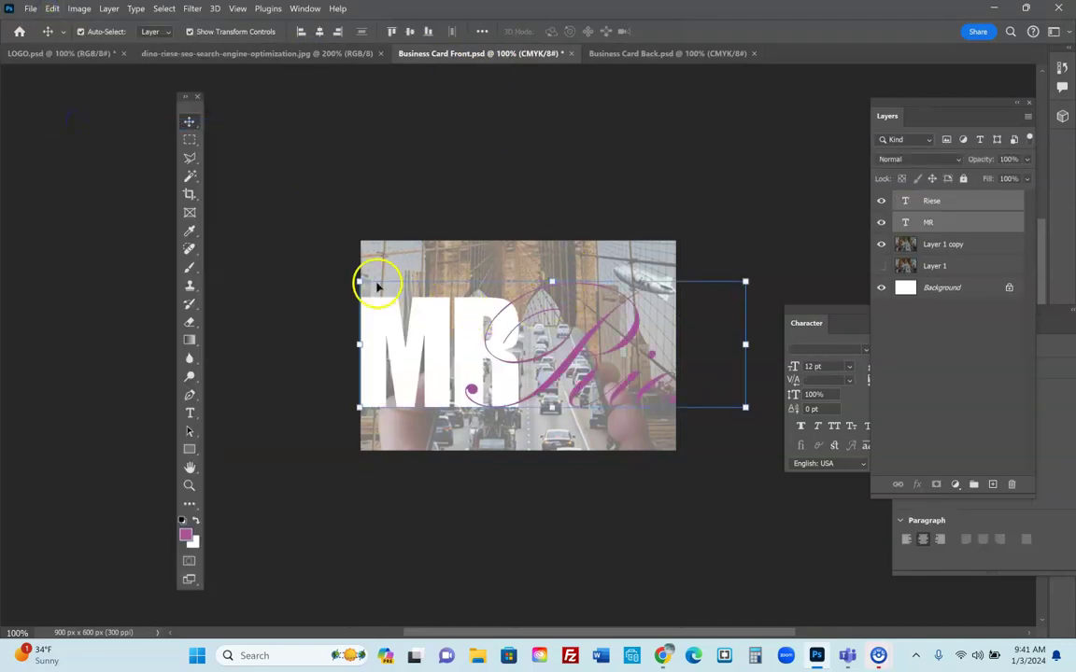
Scale both pasted logo text layers down to about 34% and place them in the card's upper-left corner
left_click_drag(360, 281, 525, 338)
left_click_drag(587, 374, 434, 285)
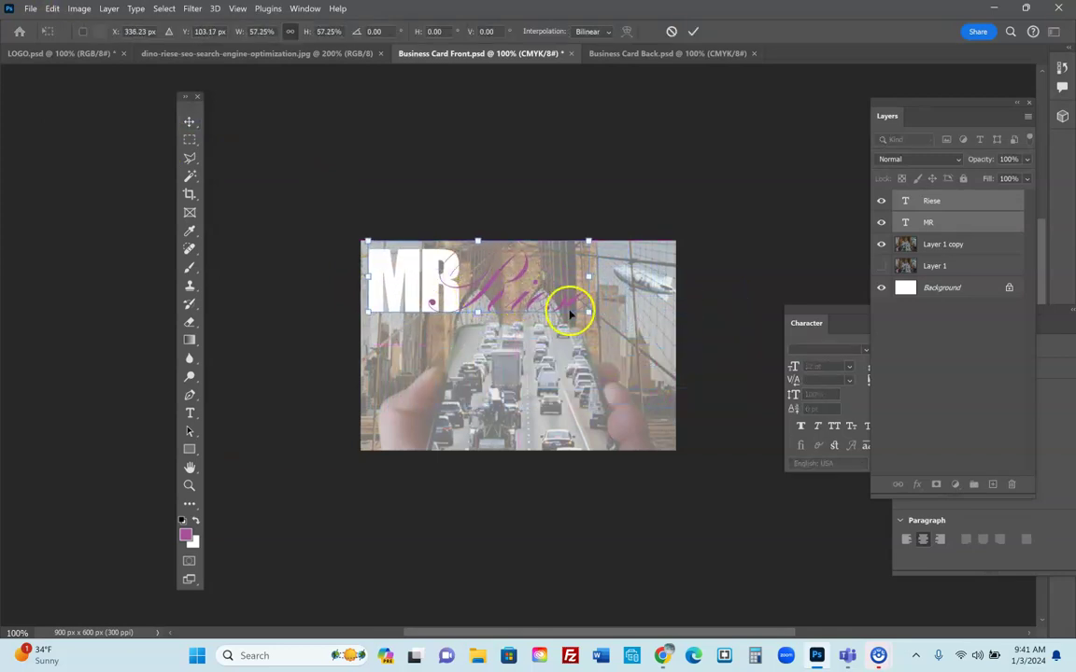
left_click_drag(588, 313, 498, 293)
mouse_move(425, 270)
left_mouse_down()
mouse_move(408, 252)
mouse_move(407, 265)
left_mouse_up()
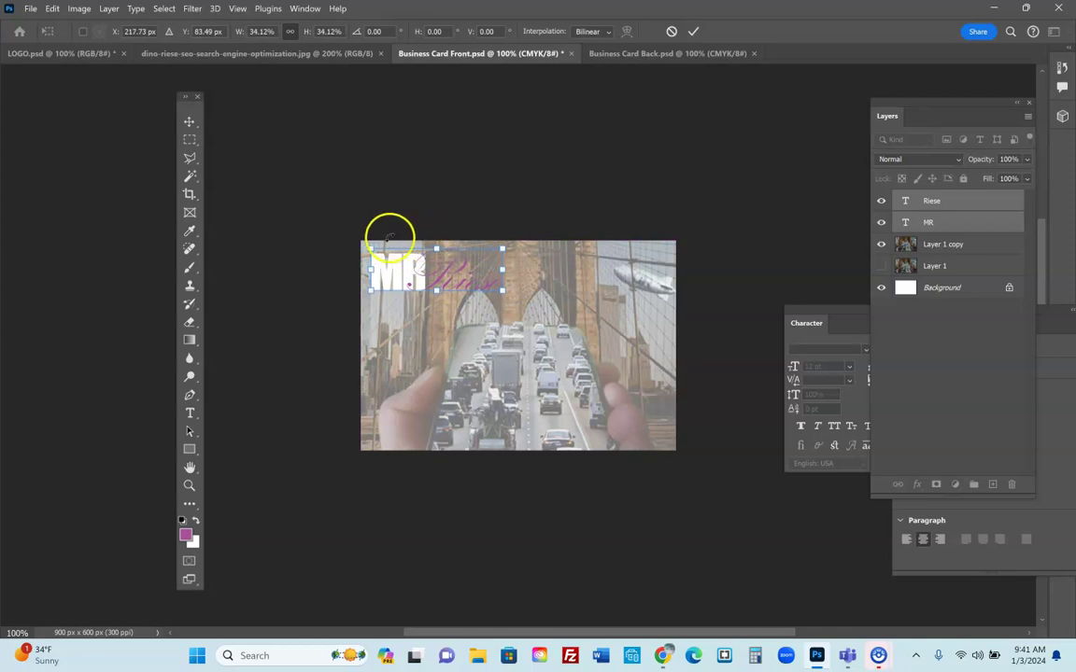
left_click(188, 121)
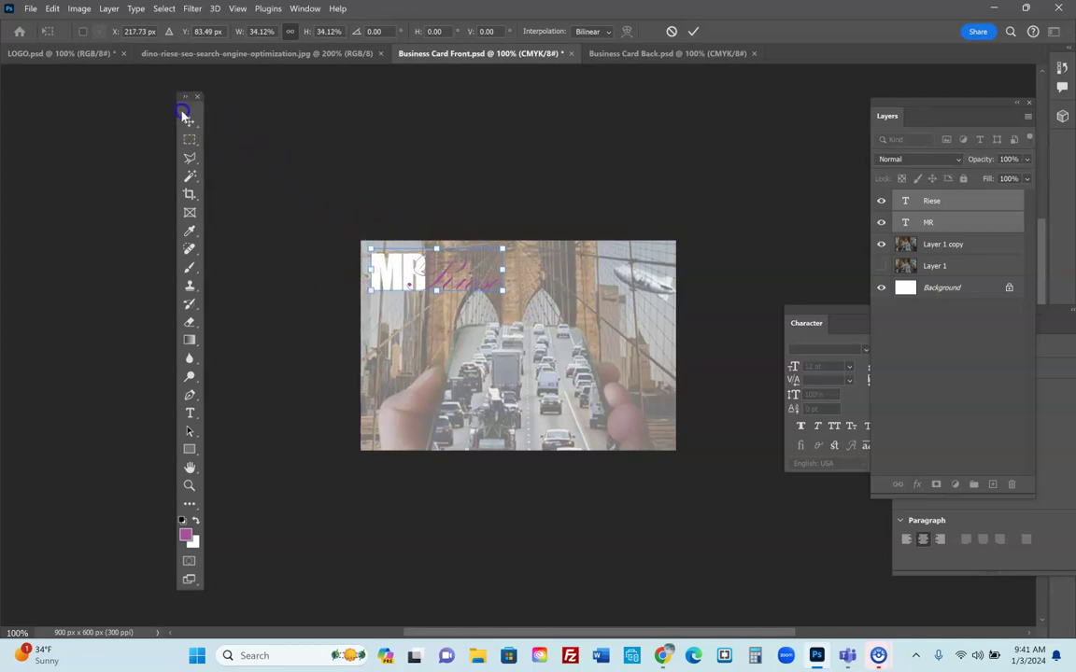
left_click(304, 128)
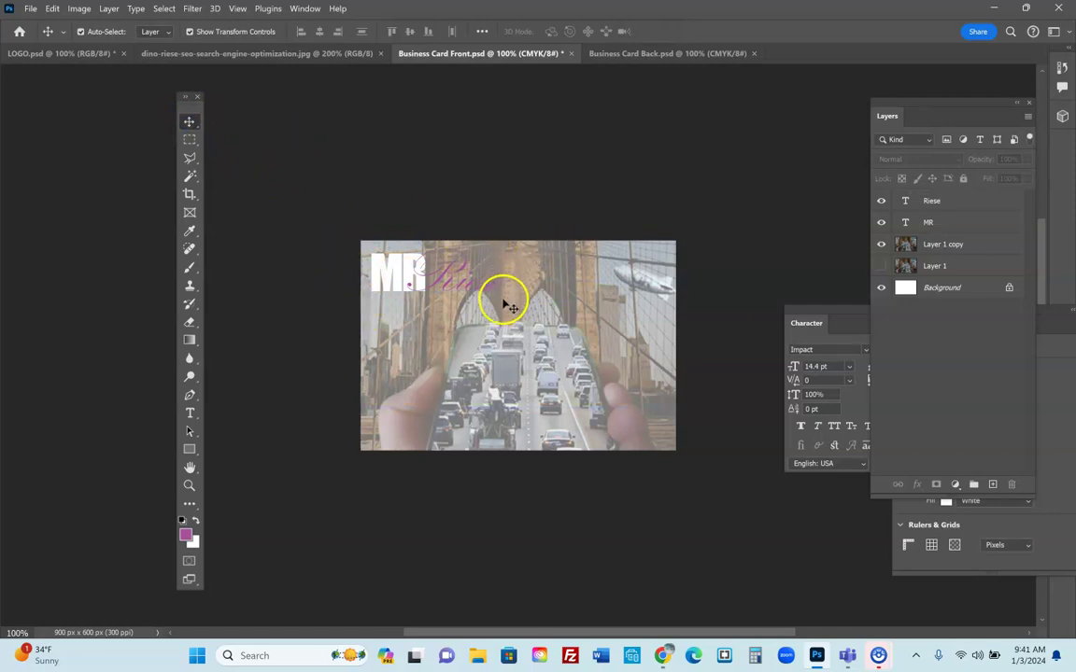
scroll(501, 334, "up", 1)
left_click_drag(464, 313, 486, 316)
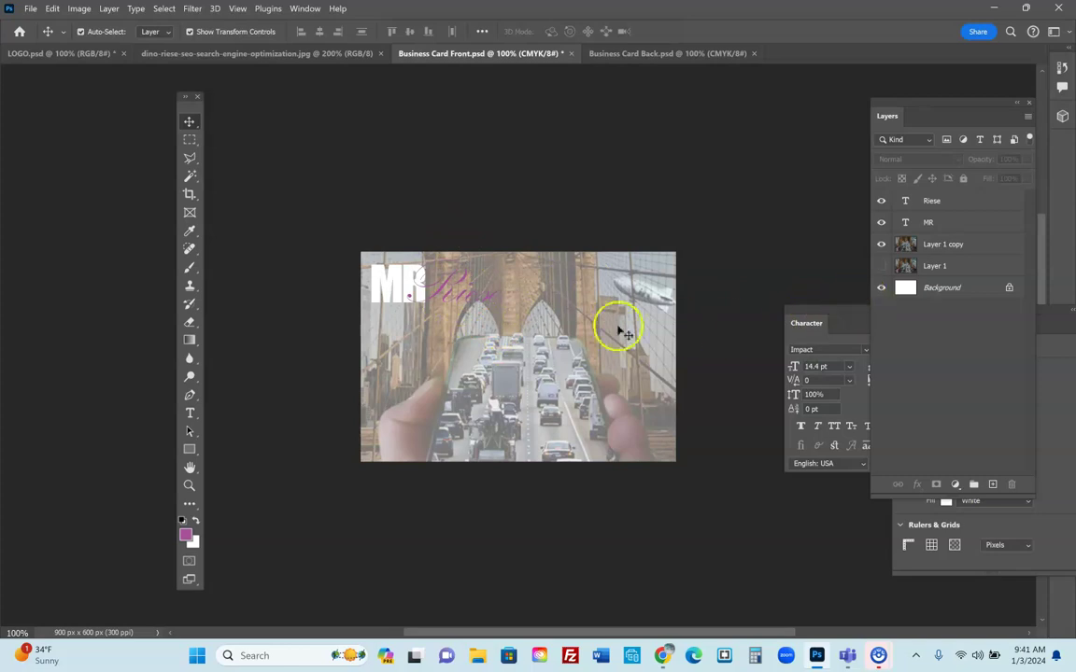
Recolor the logo's "MR" text to black (000000)
left_click(189, 412)
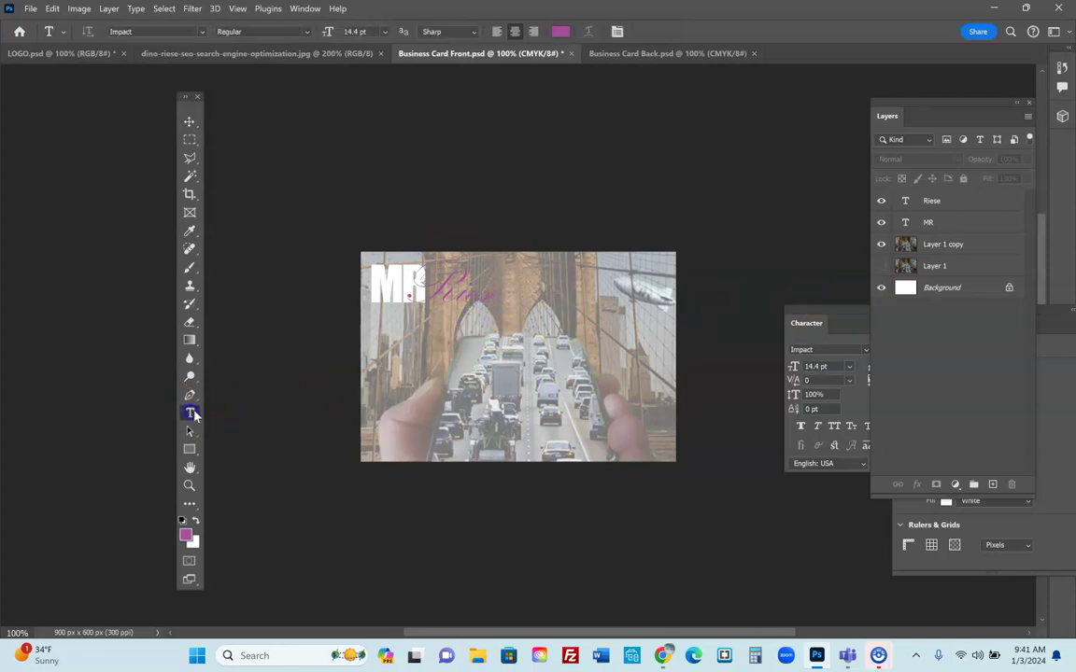
left_click(378, 284)
left_click_drag(369, 282, 425, 283)
left_click(186, 535)
left_click(568, 303)
left_click(420, 313)
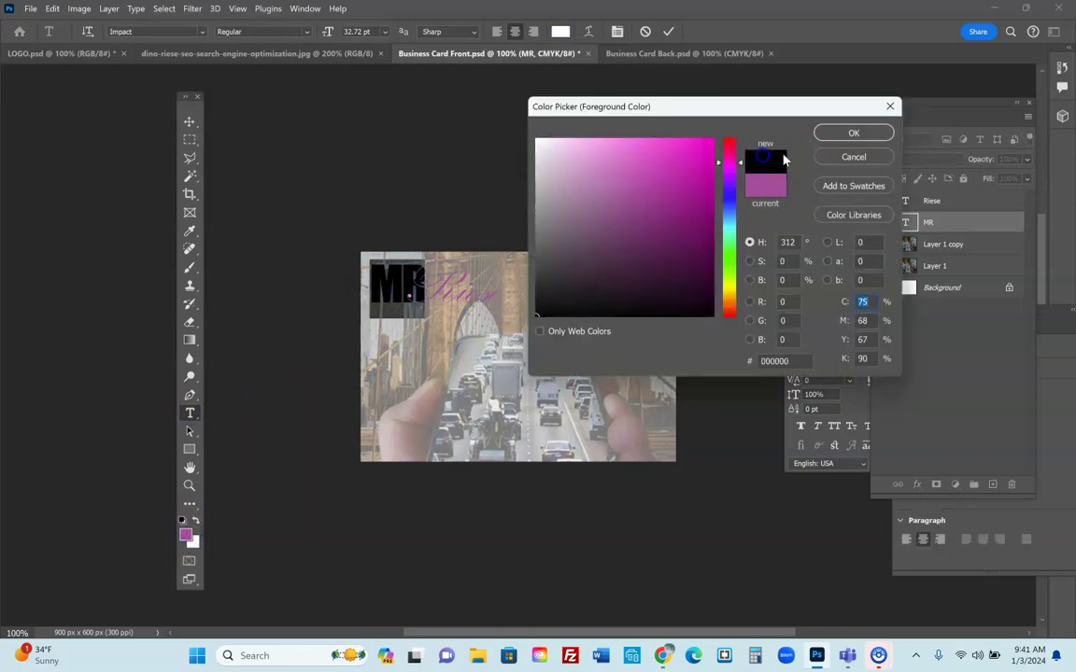
left_click(853, 133)
left_click(188, 118)
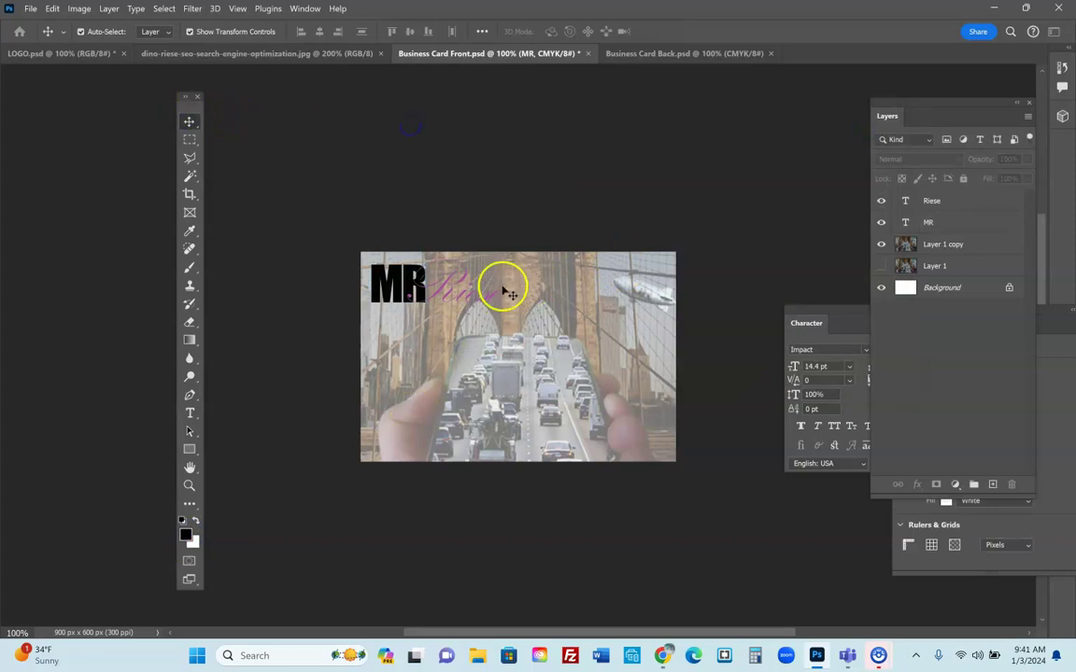
Erase the upper-left area of Layer 1 copy behind the logo with a large soft eraser so it fades to white
left_click(956, 245)
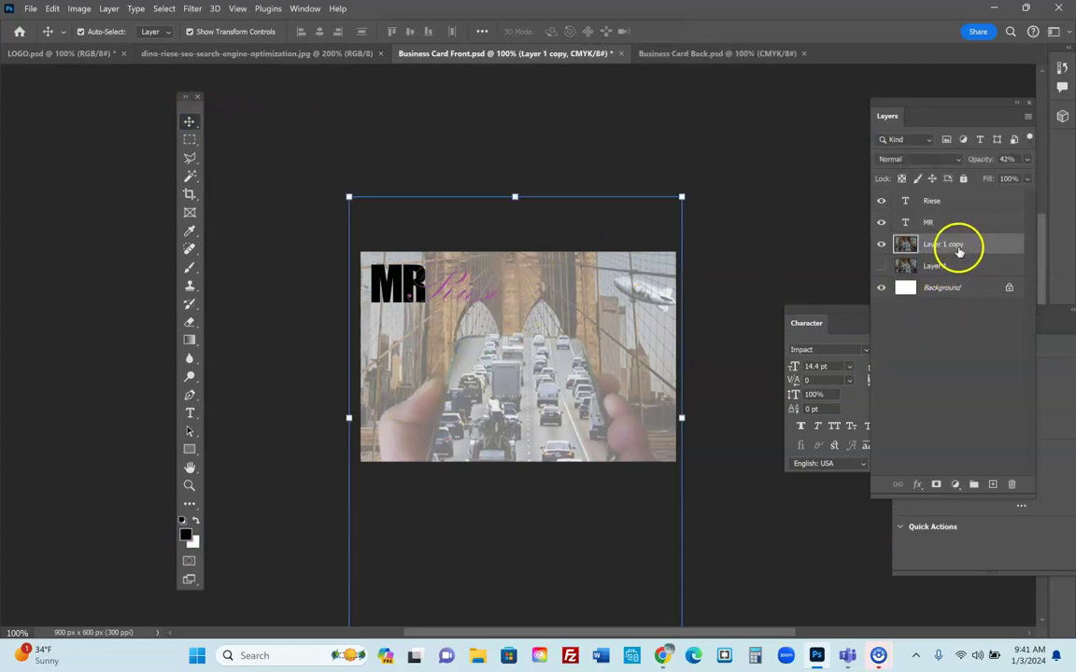
left_click(189, 322)
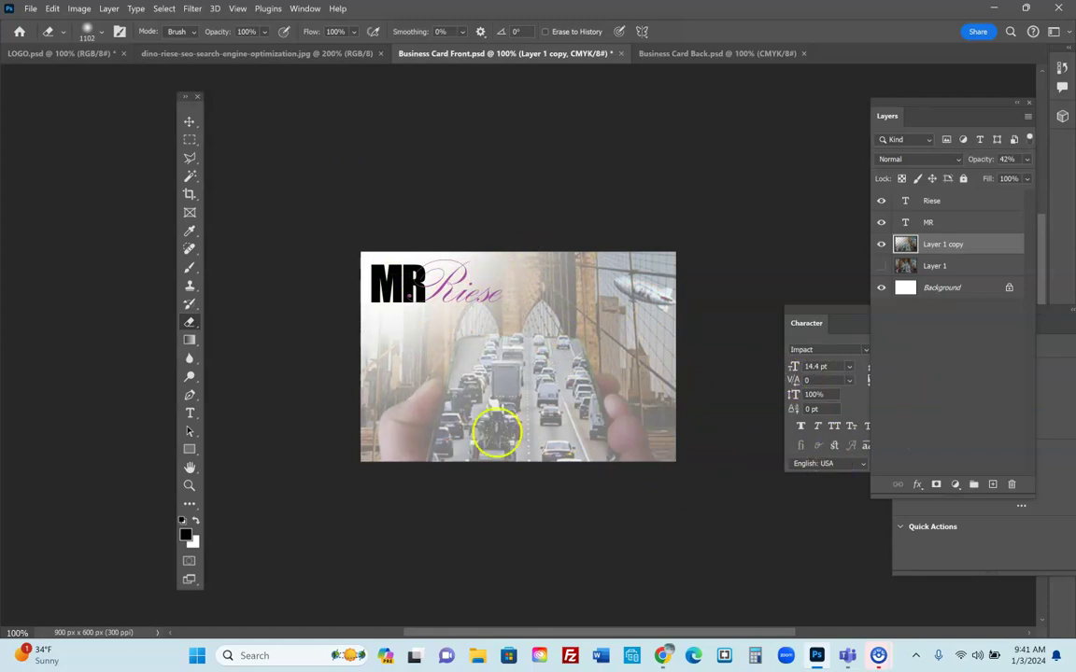
left_click(188, 128)
left_click(432, 168)
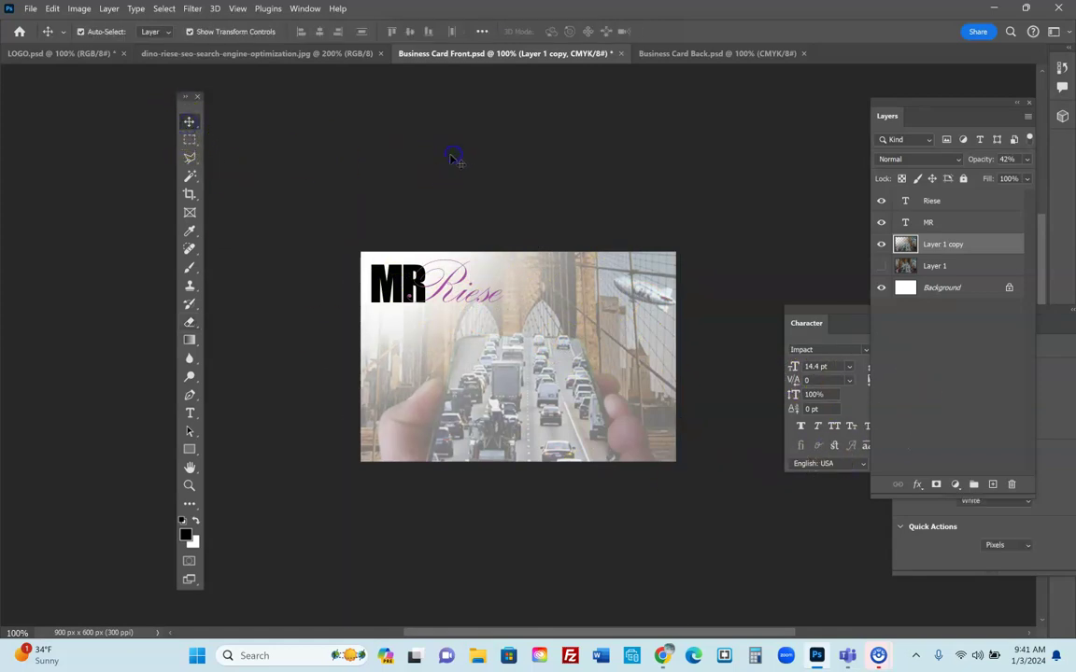
Add the text "StudentPortfolioNY.com" in black 14.4 pt Impact and move it to the card's lower edge
left_click(190, 413)
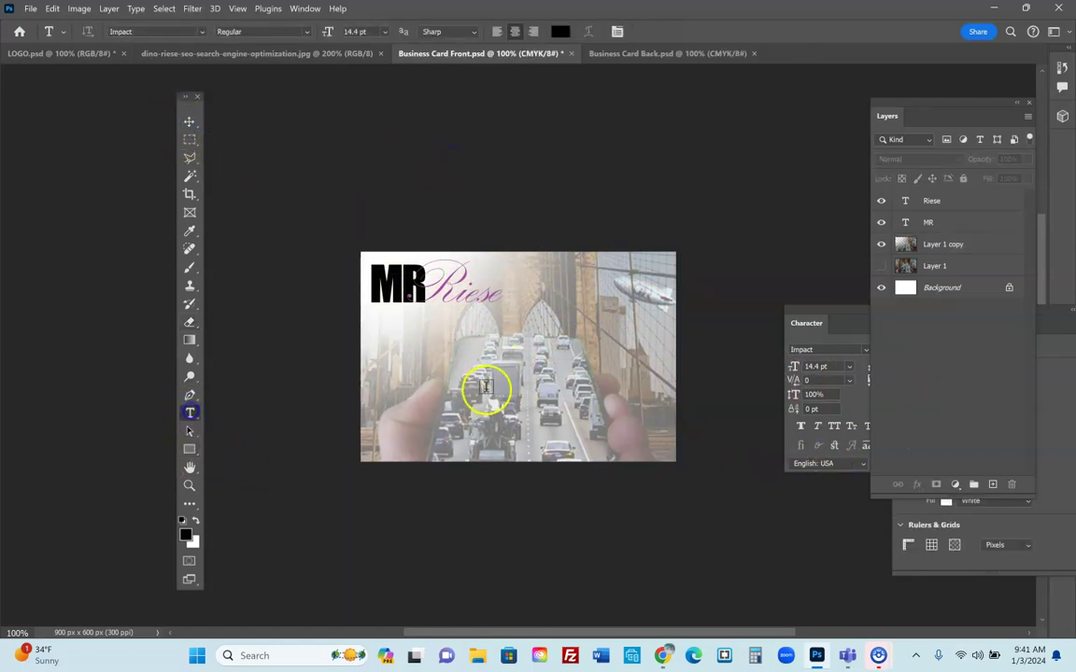
left_click(459, 370)
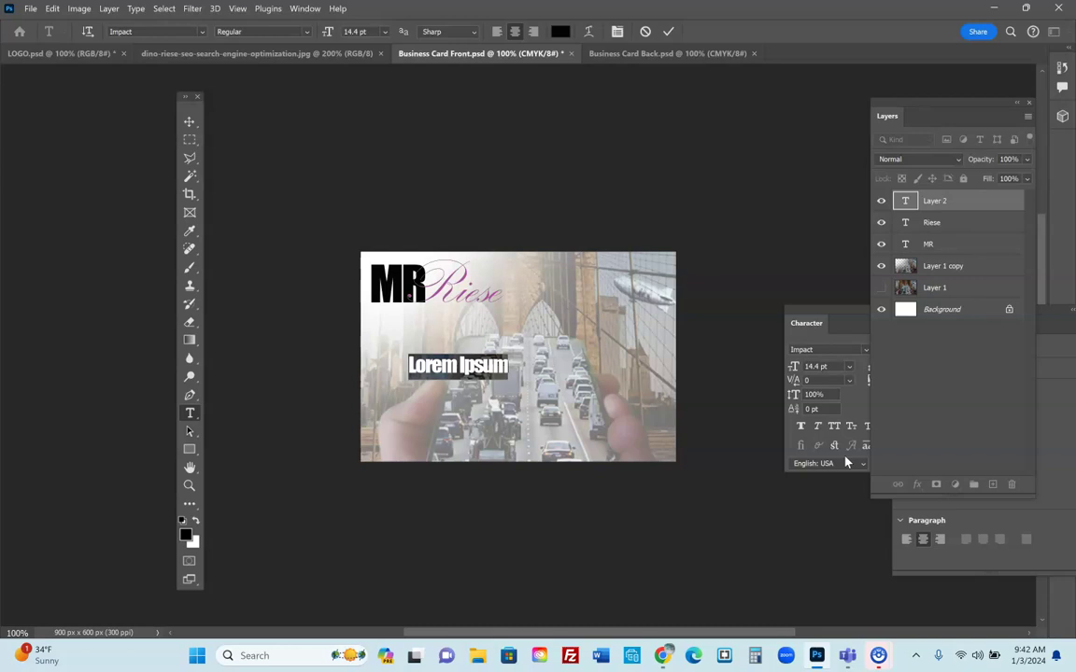
type("s")
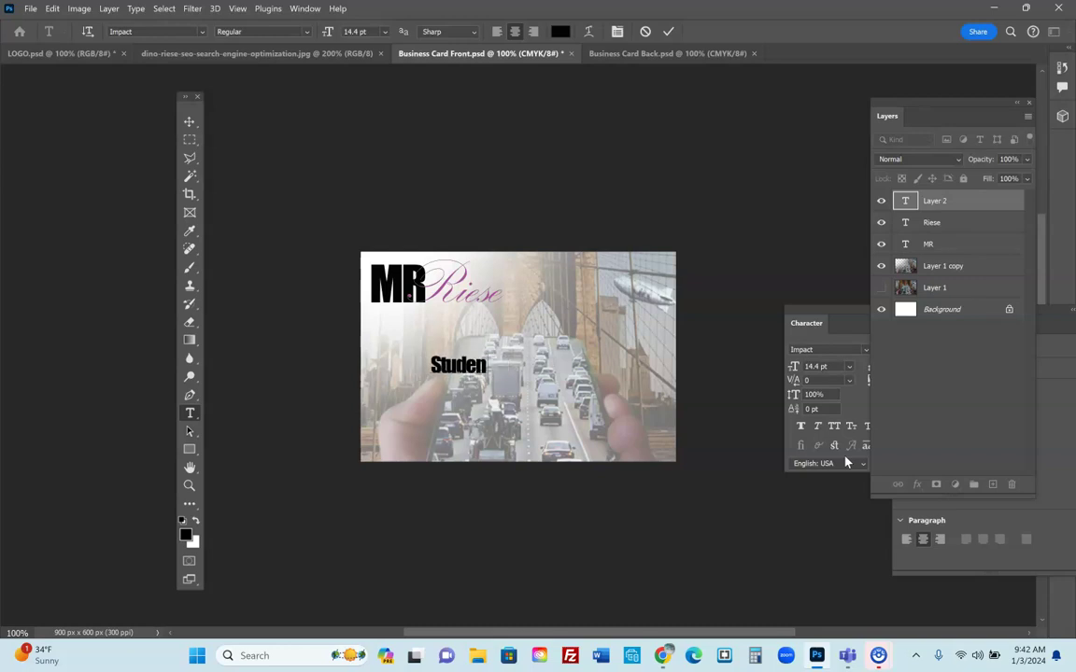
type("tudentPortfolio")
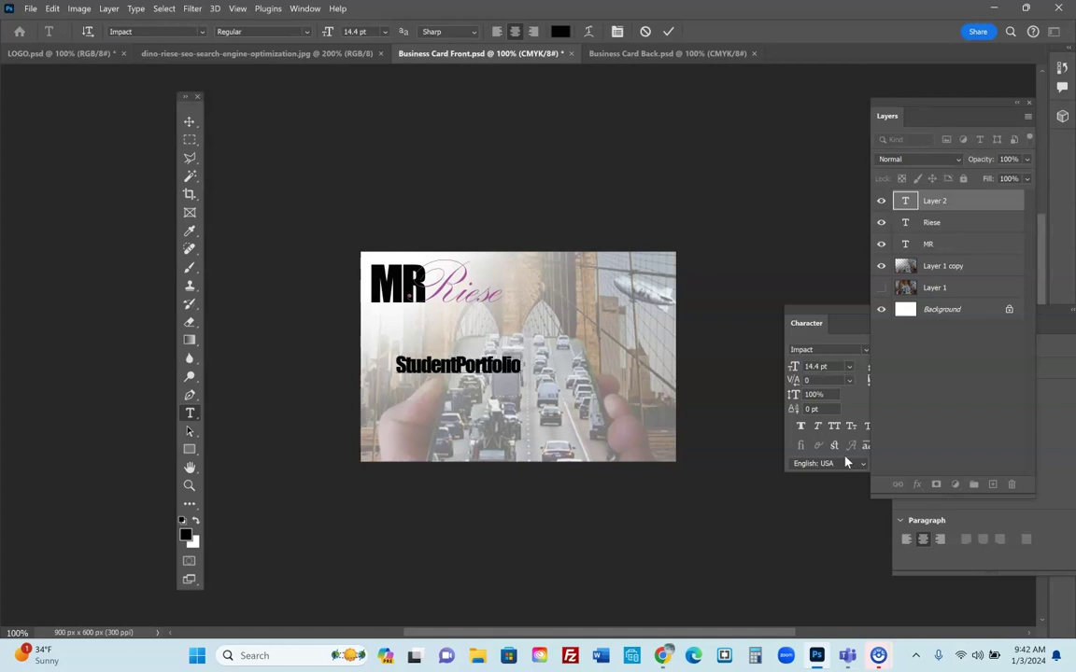
type("NY.co")
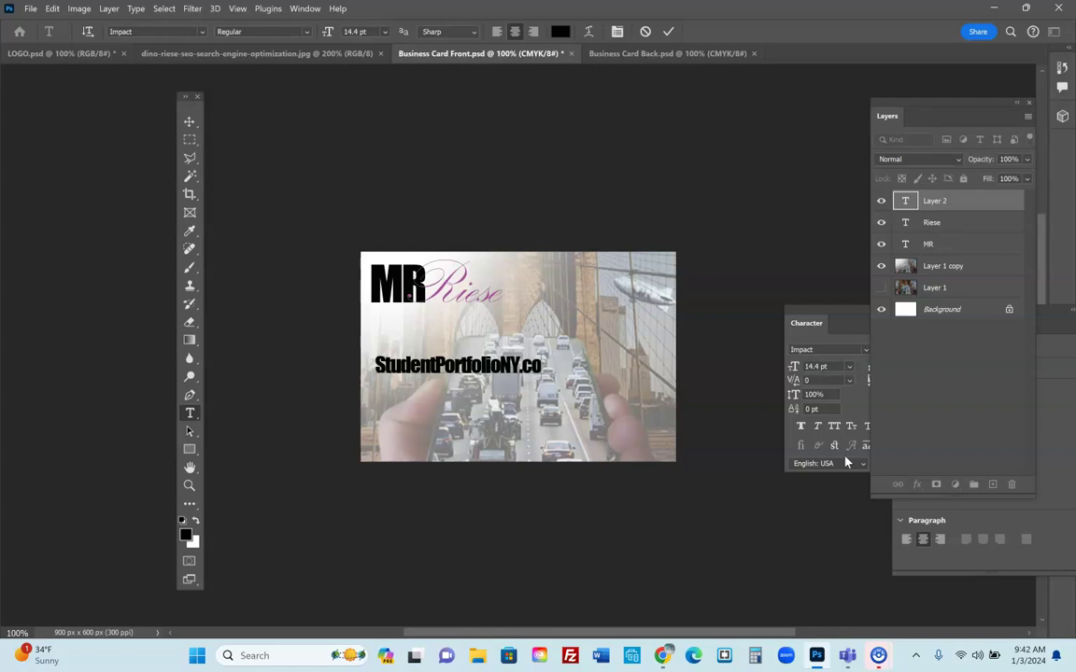
type("m")
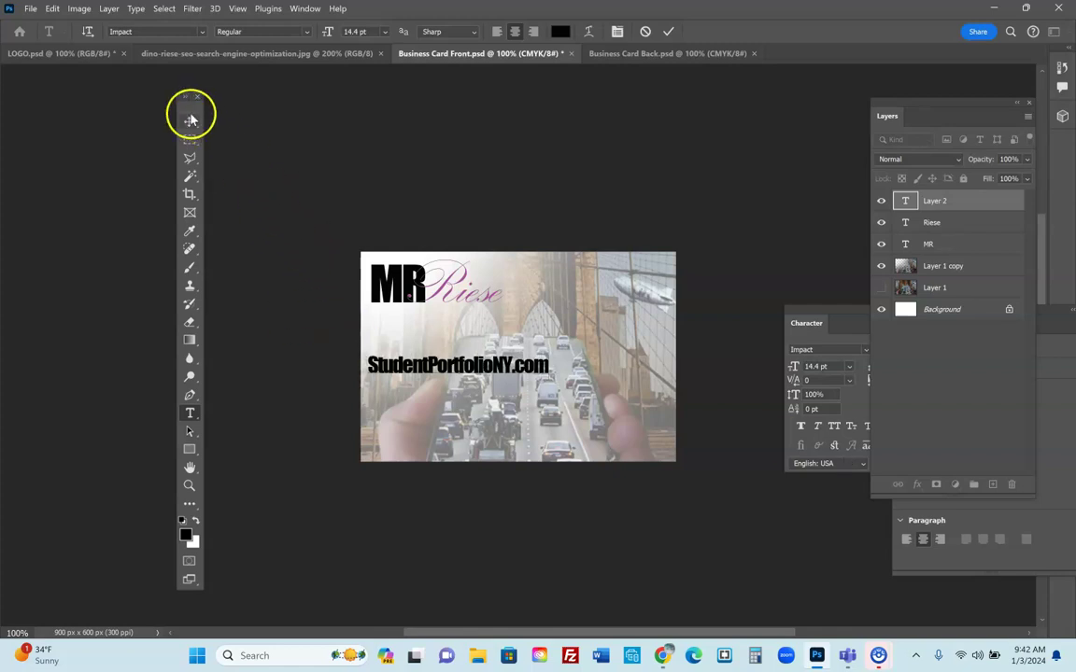
left_click(189, 121)
left_click_drag(487, 366, 554, 446)
Enlarge the web address text to about 128% and center it along the card's lower edge
left_click(191, 416)
left_click(586, 453)
left_click(618, 444)
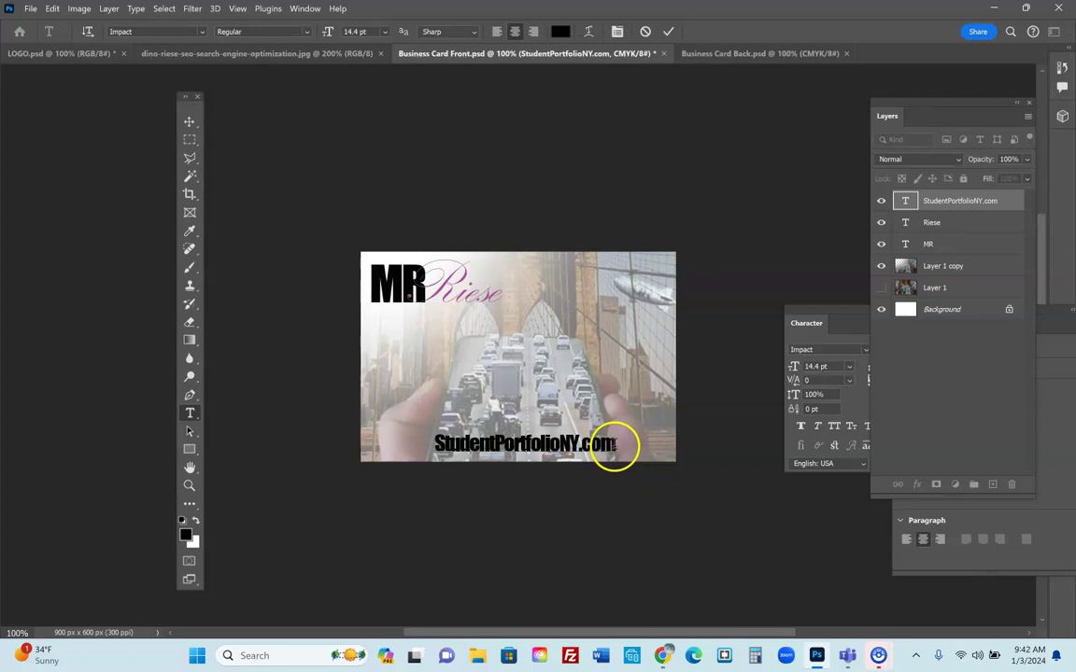
left_click_drag(615, 445, 425, 446)
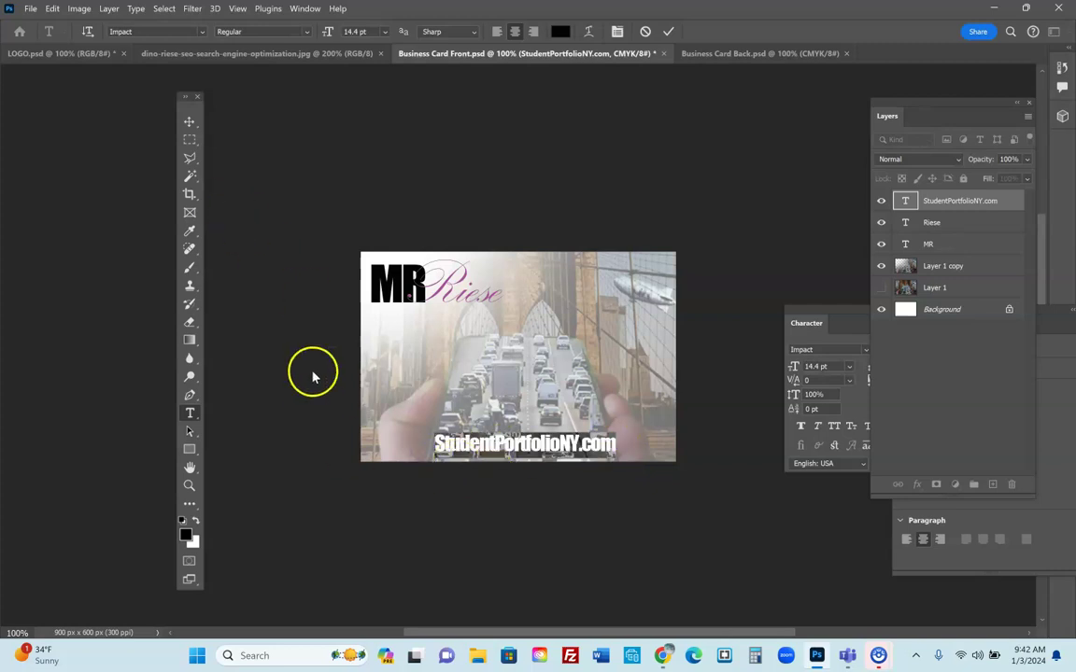
left_click(190, 122)
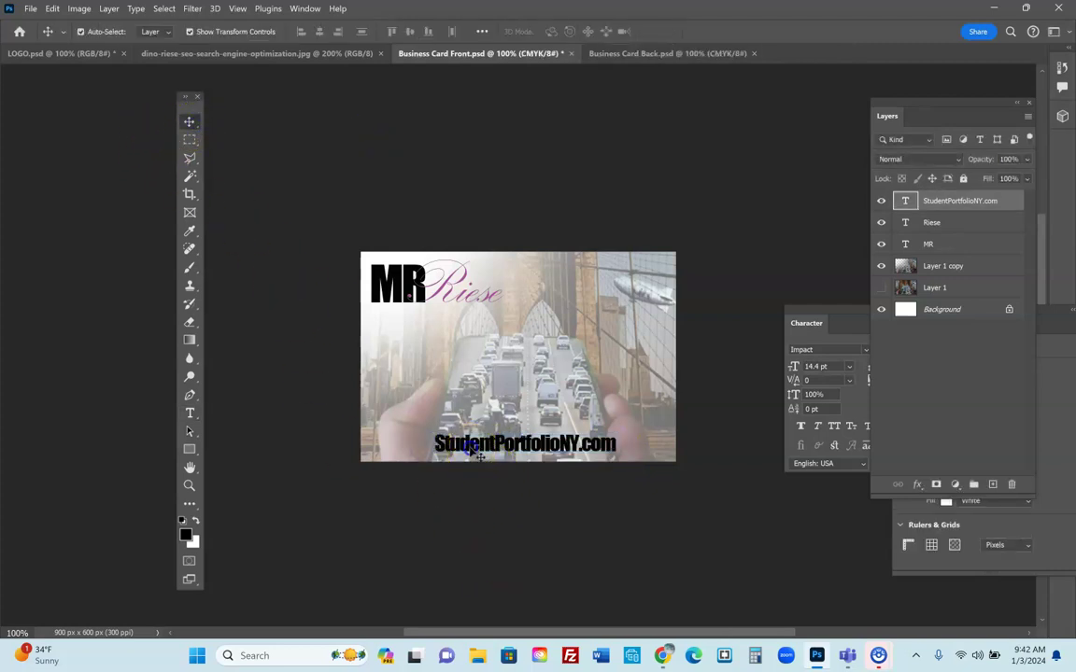
left_click_drag(434, 434, 383, 422)
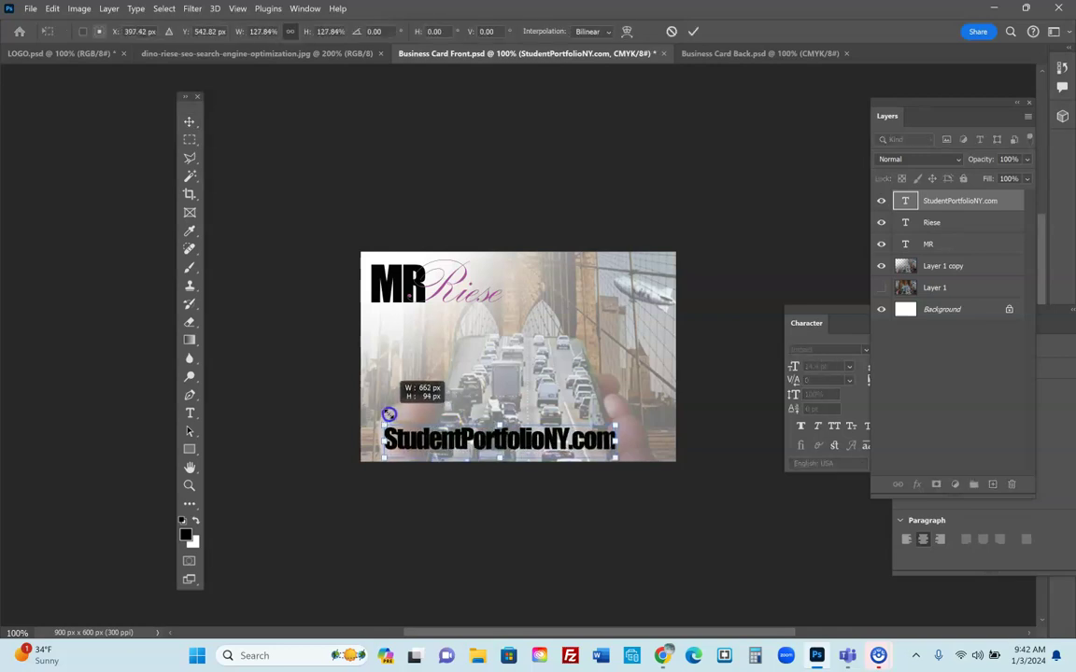
left_click_drag(563, 441, 585, 444)
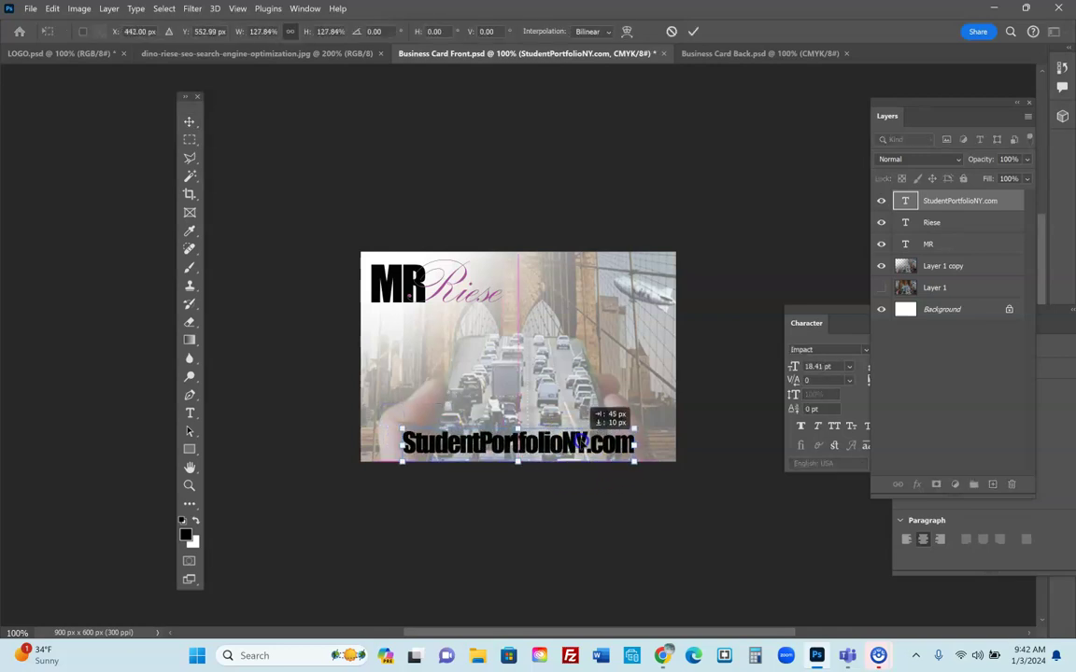
left_click(190, 124)
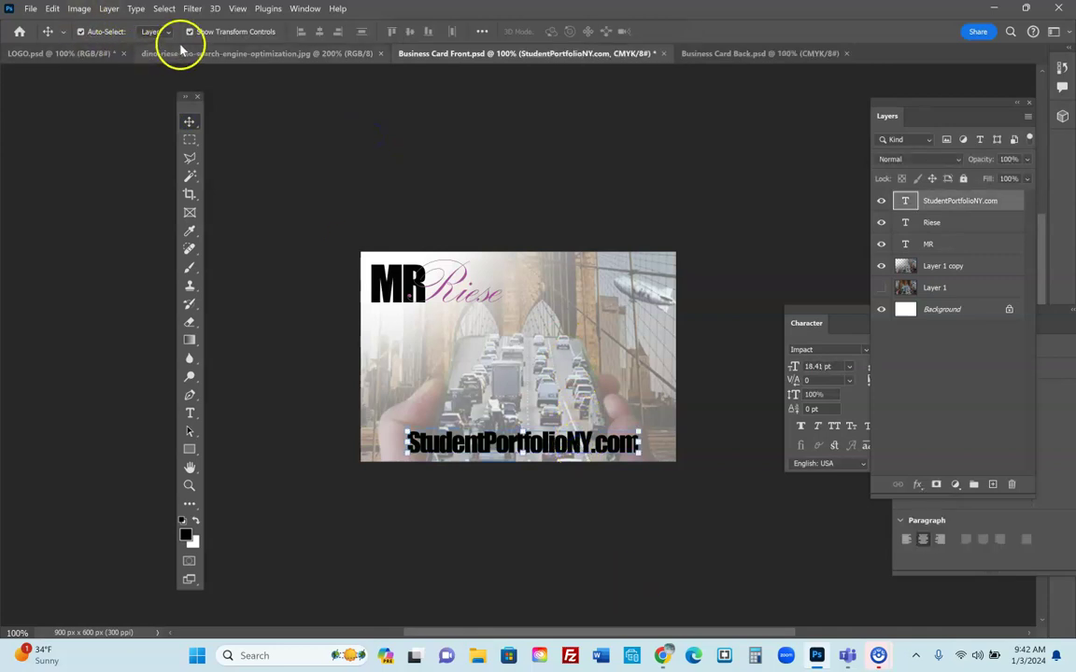
Preview different fonts on the web address text, set it to Arial, and recenter it horizontally on the card
left_click(190, 414)
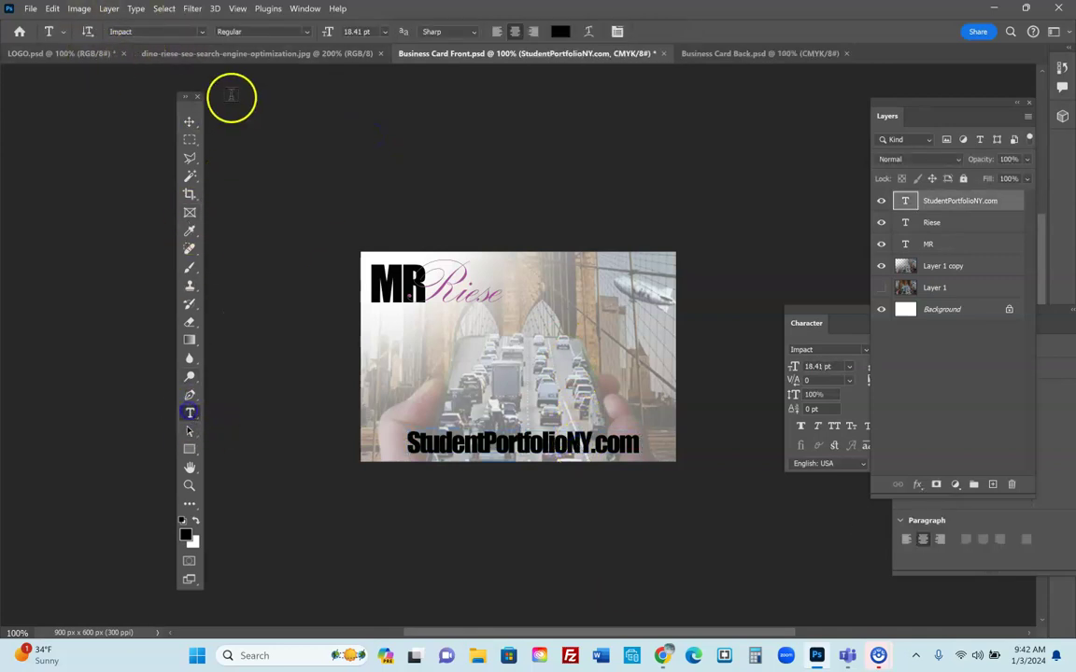
left_click(202, 32)
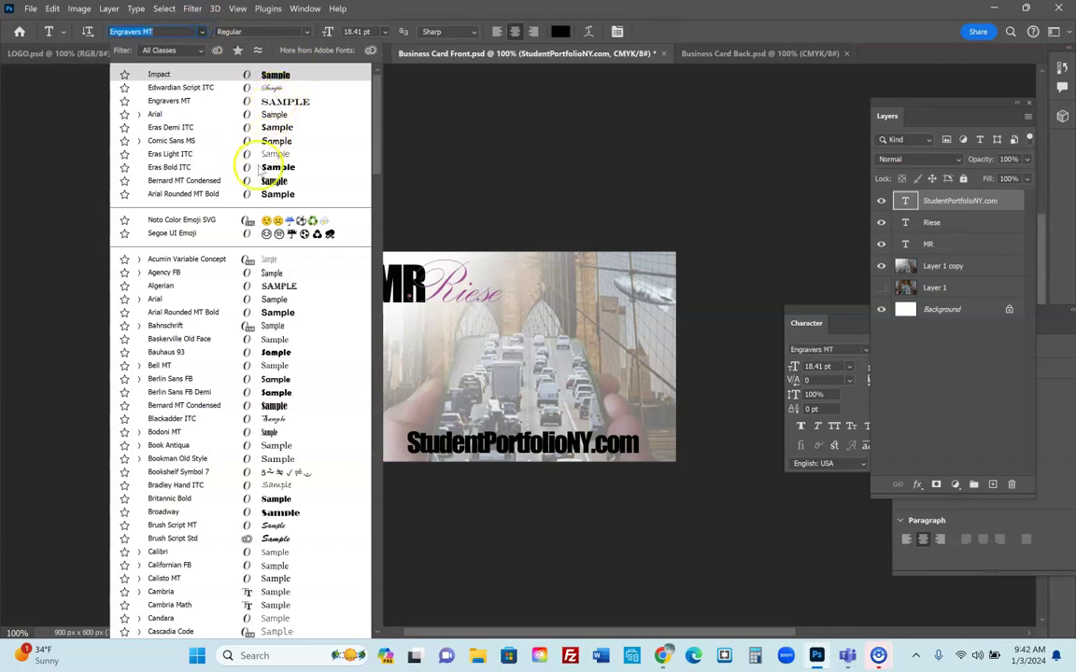
key("Down")
key("Down")
key("Down")
key("Down")
key("Down")
key("Down")
key("Down")
key("Down")
key("Up")
key("Up")
key("Up")
key("Up")
key("Up")
key("Up")
key("Up")
key("Up")
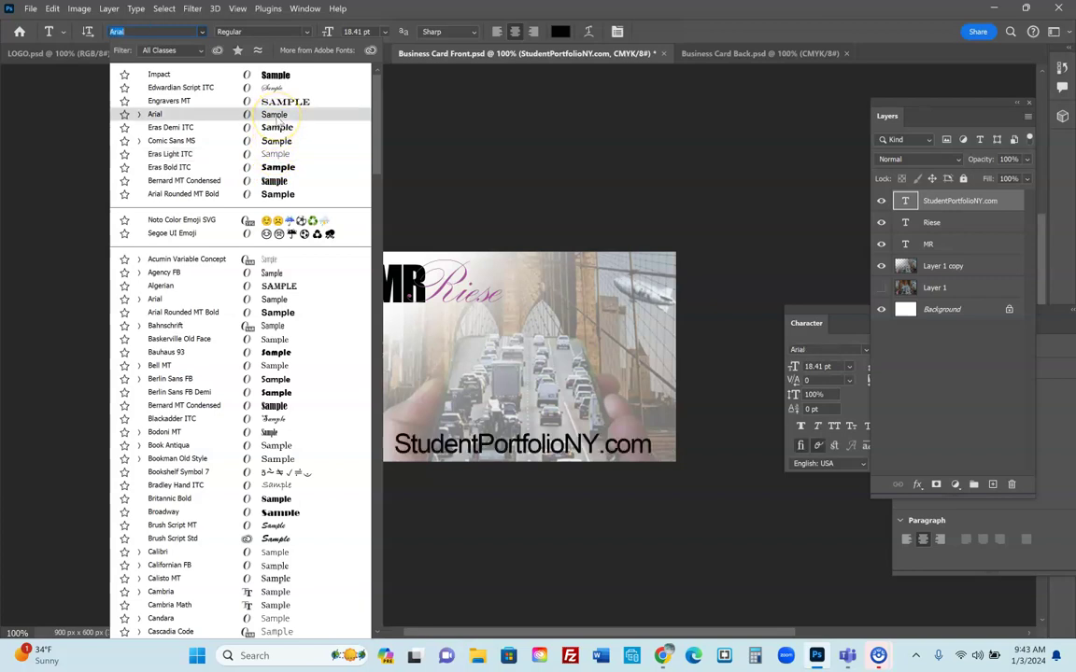
left_click(278, 116)
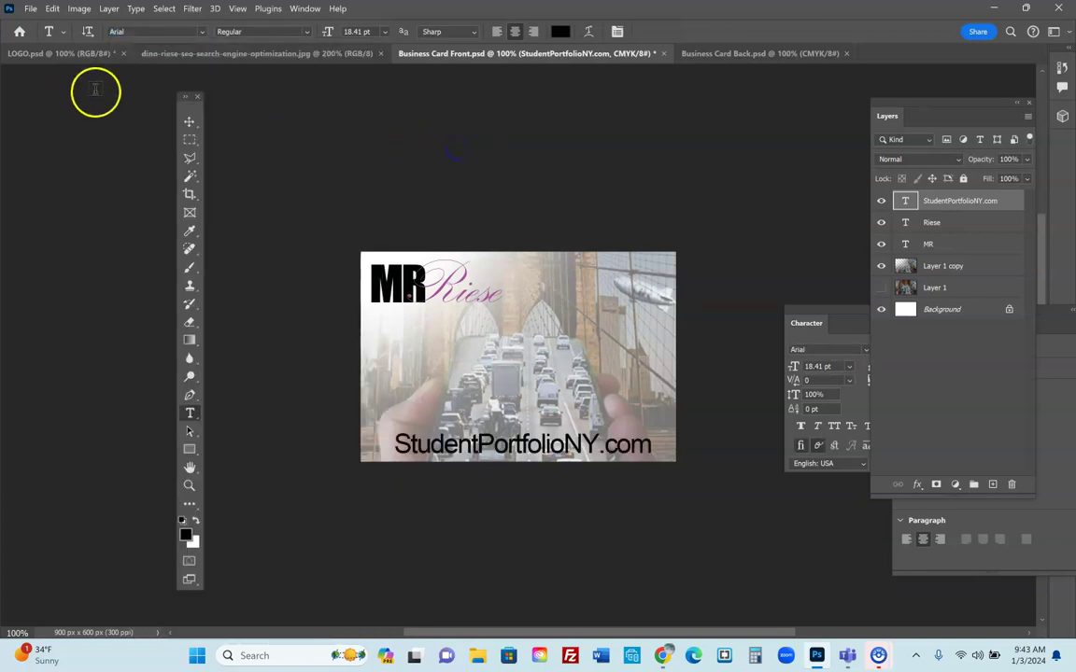
left_click(189, 122)
left_click_drag(544, 445, 539, 446)
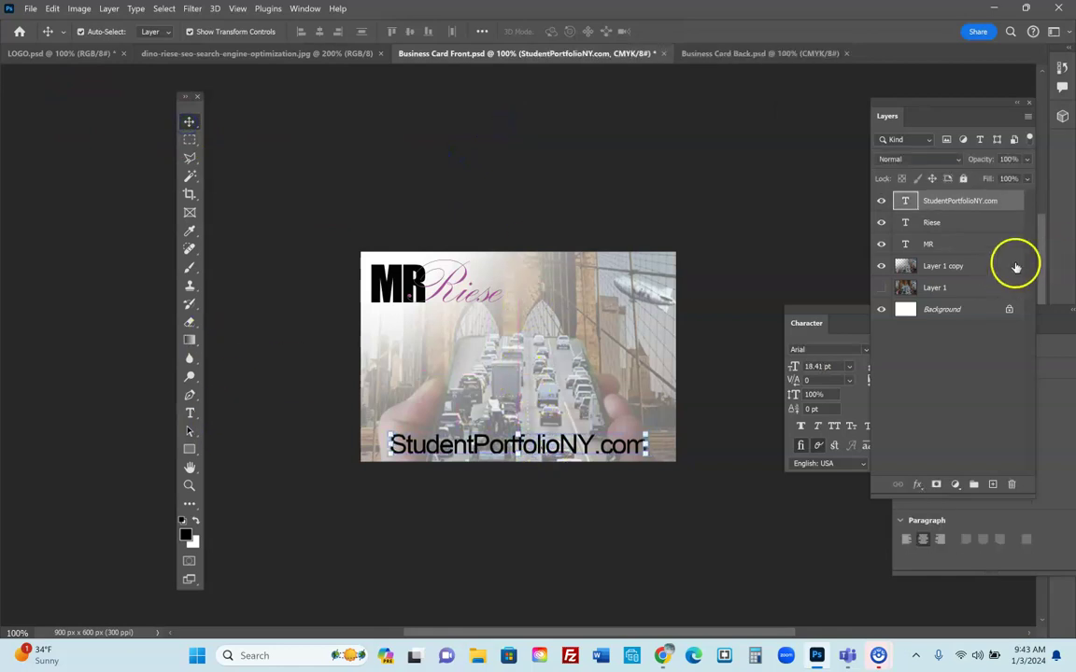
Softly erase the lower part of Layer 1 copy behind the web address to fade the image there
left_click(966, 266)
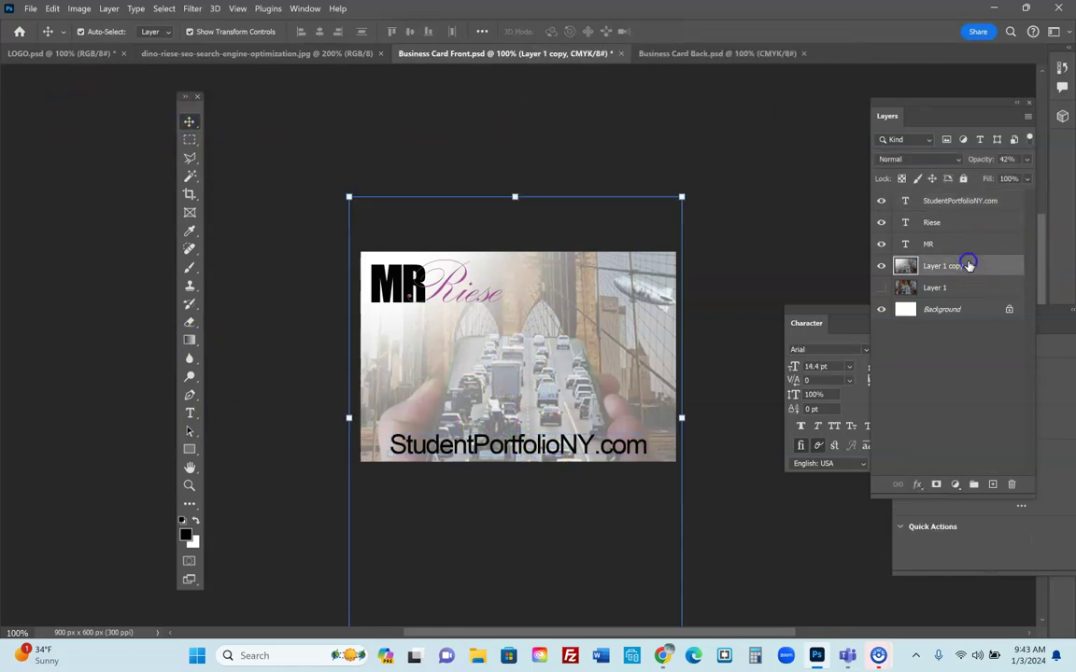
left_click(188, 323)
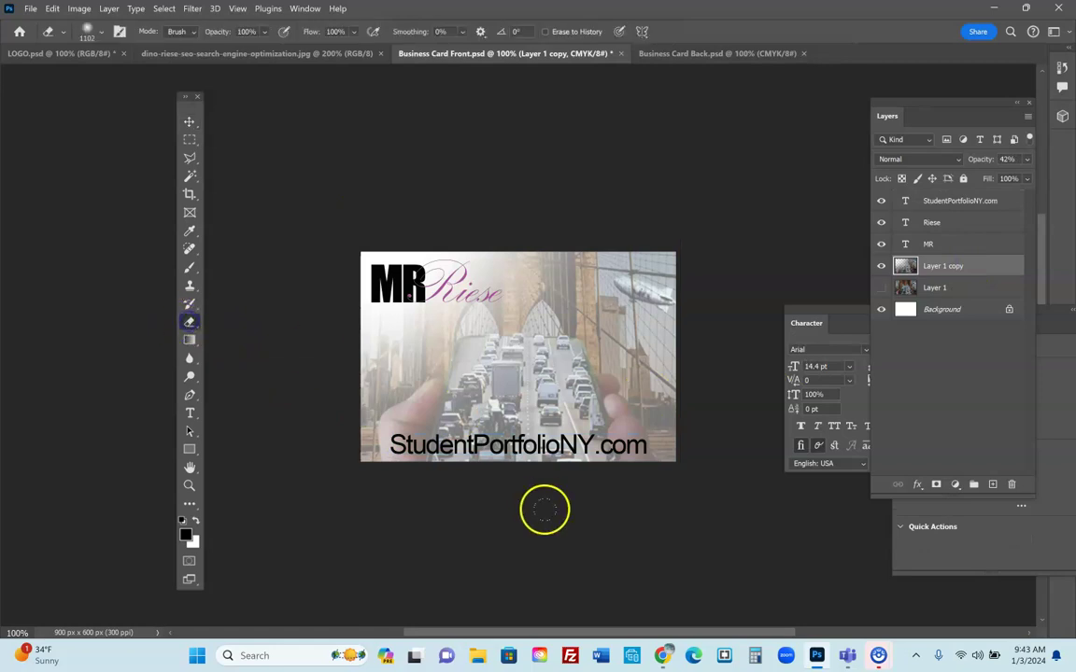
left_click(189, 484)
left_click(623, 445, "alt")
left_click(595, 467, "alt")
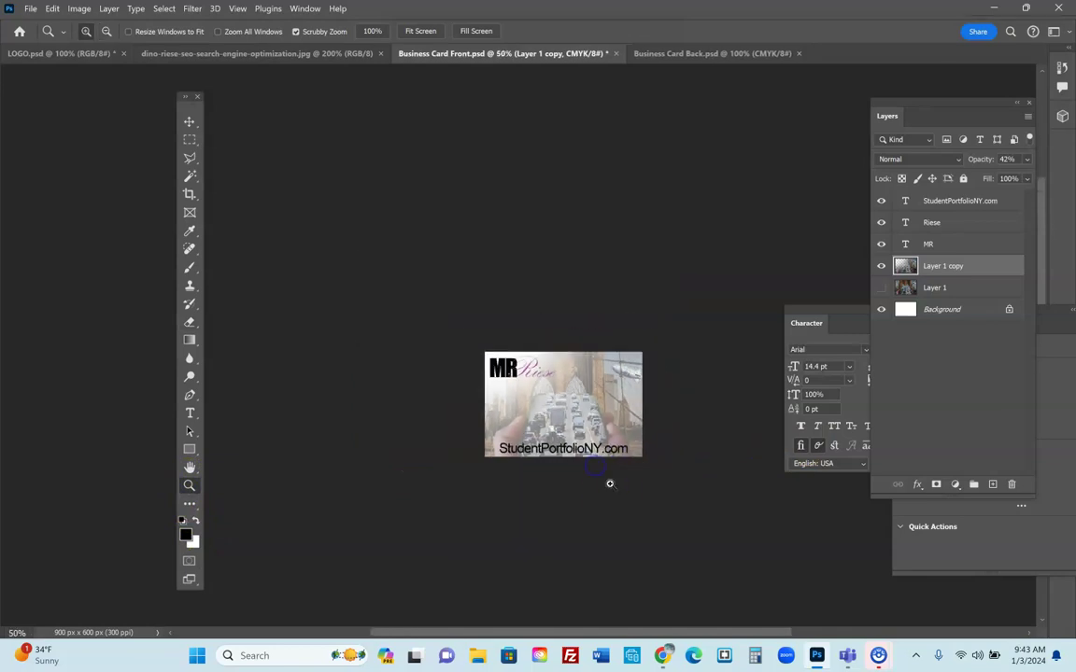
left_click(190, 323)
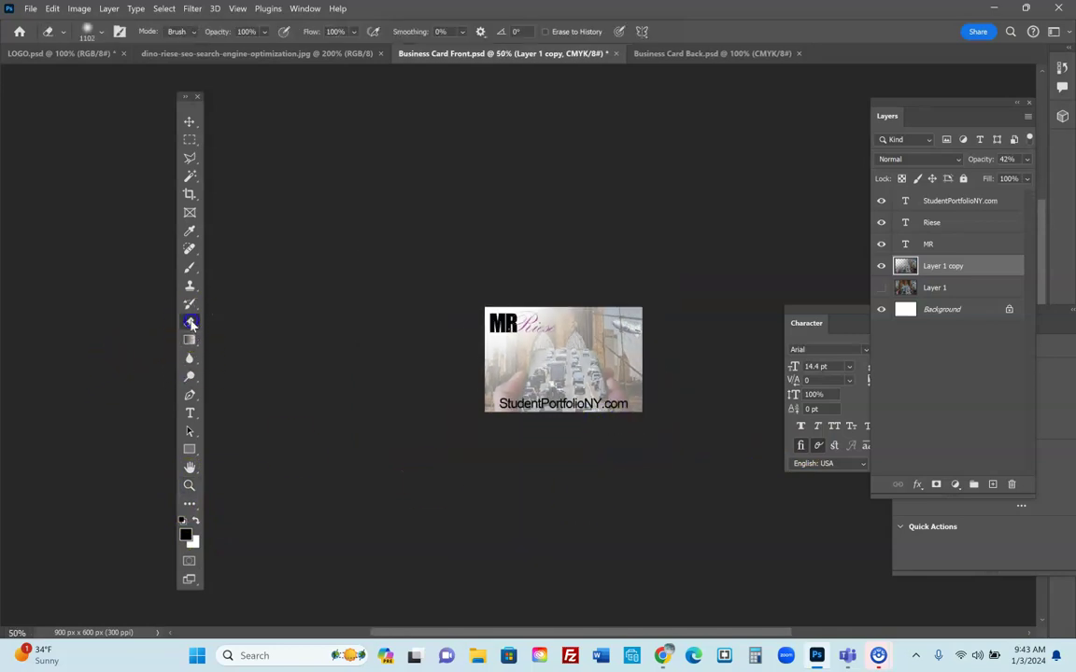
left_click_drag(571, 483, 545, 483)
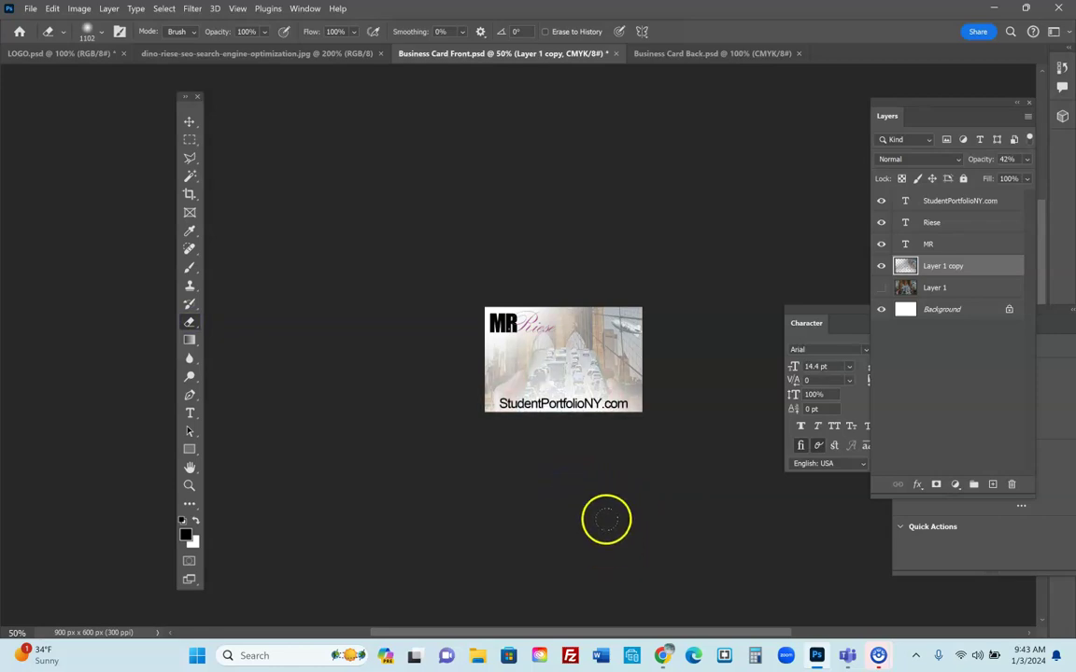
left_click(189, 414)
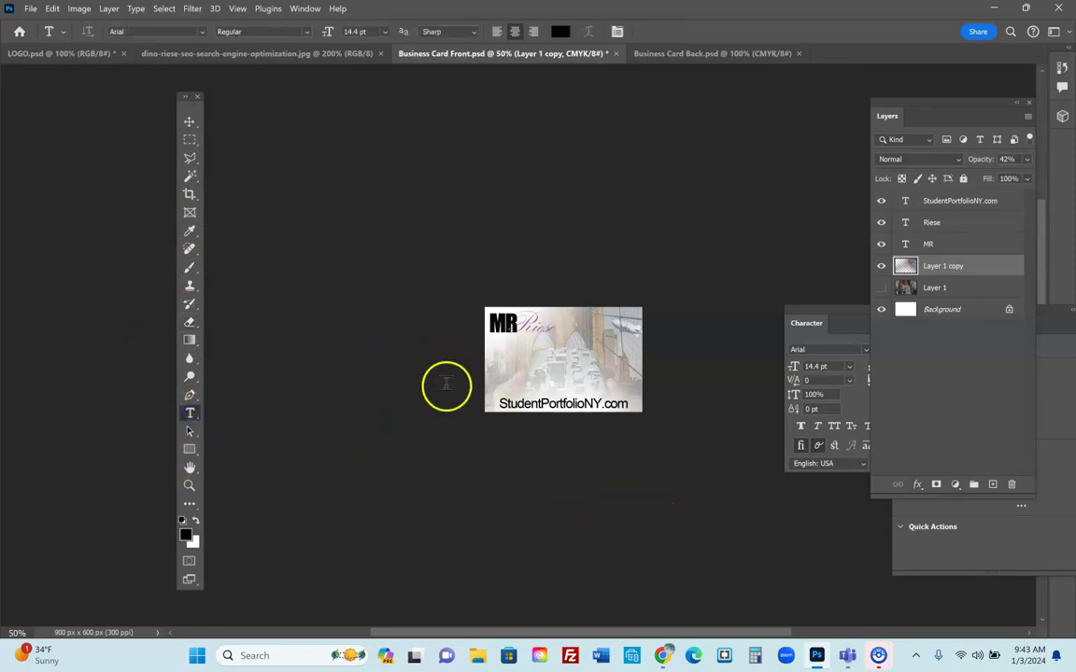
left_click(190, 483)
left_click_drag(559, 384, 495, 394)
left_click(189, 467)
left_click(190, 413)
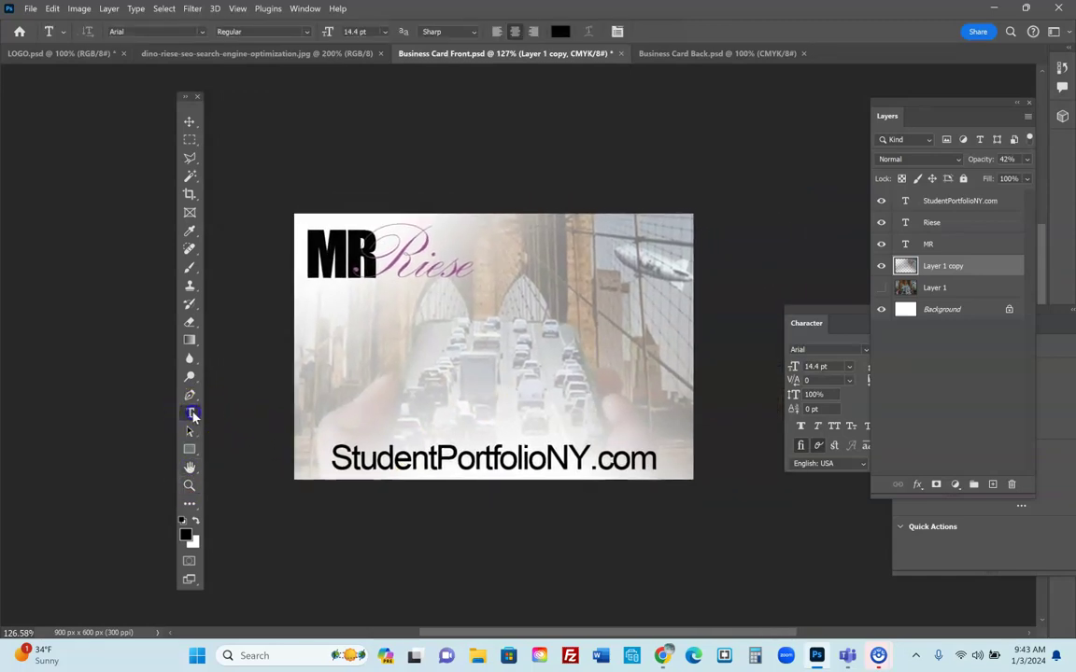
left_click(321, 359)
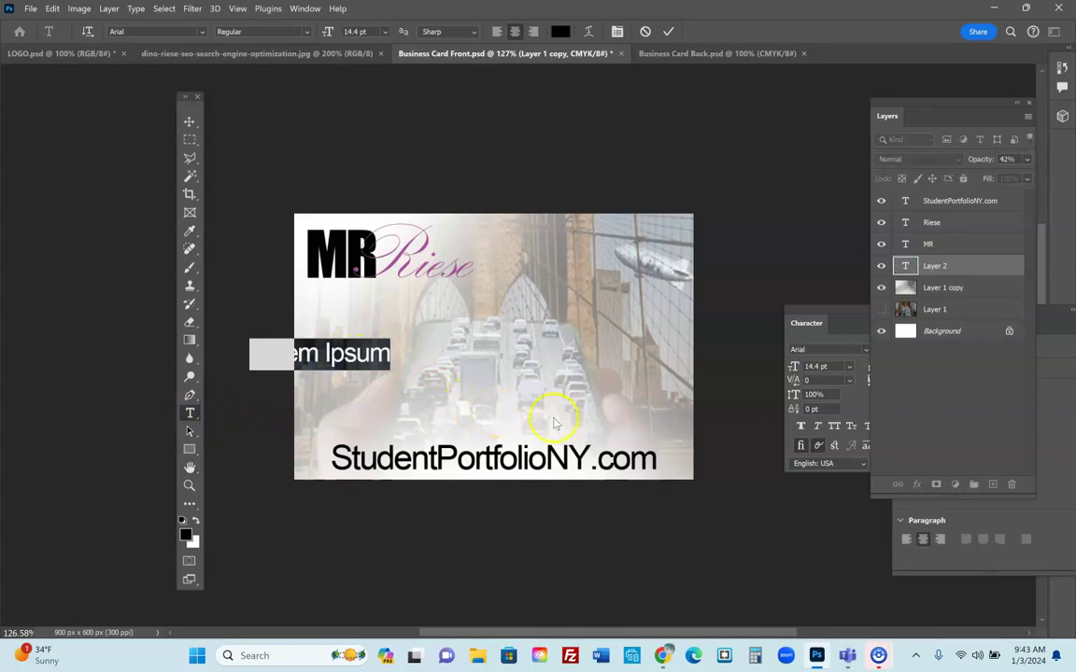
left_click(187, 122)
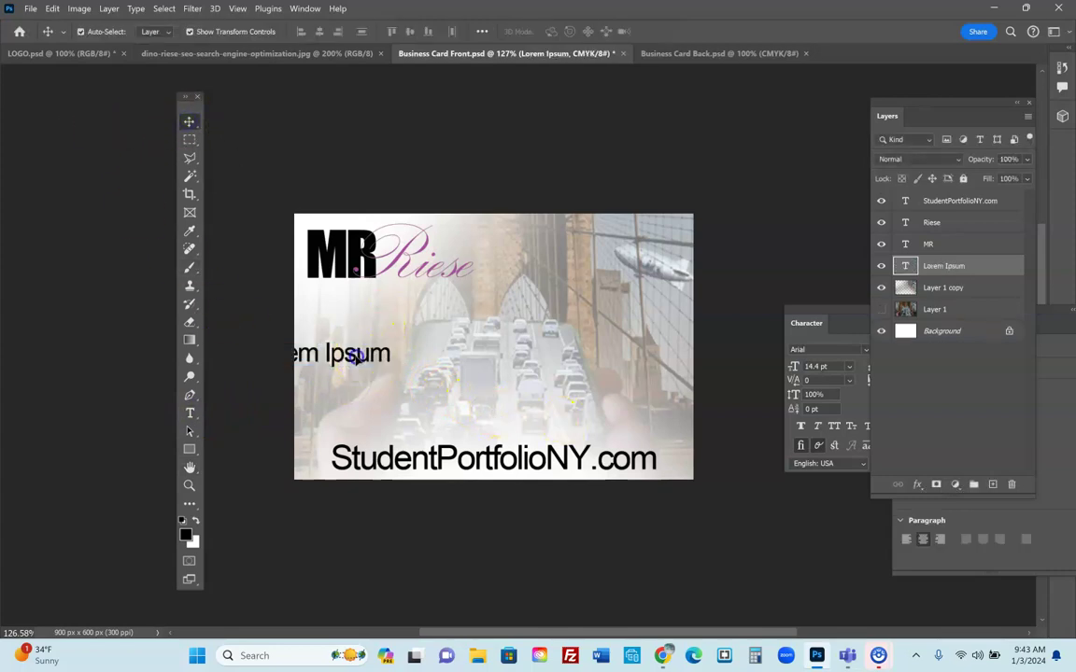
left_click_drag(353, 355, 420, 349)
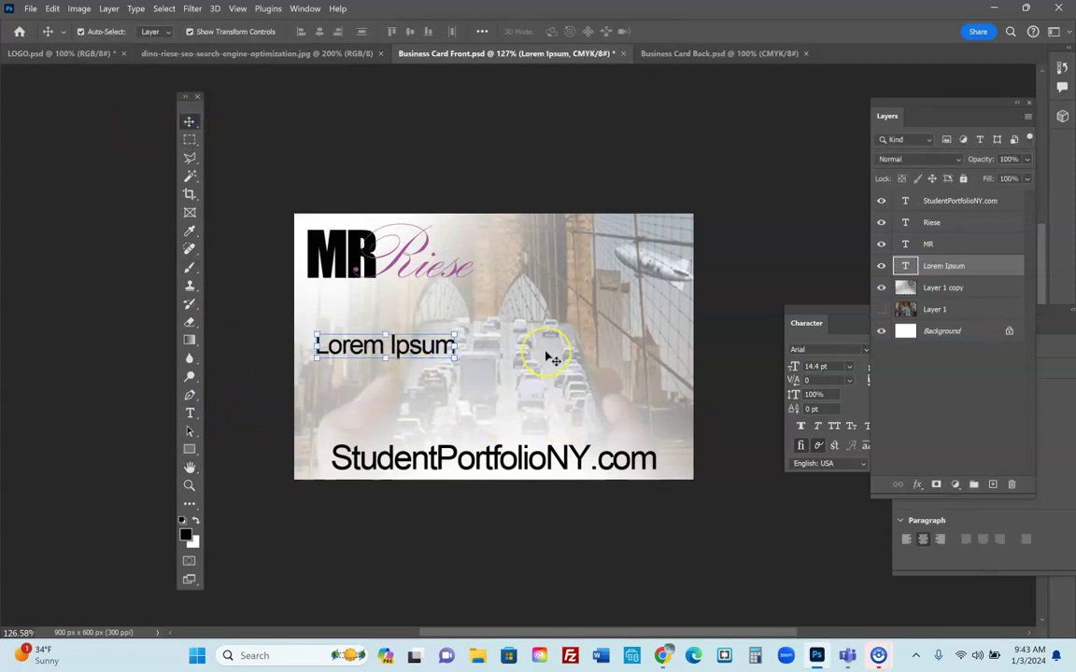
key("7")
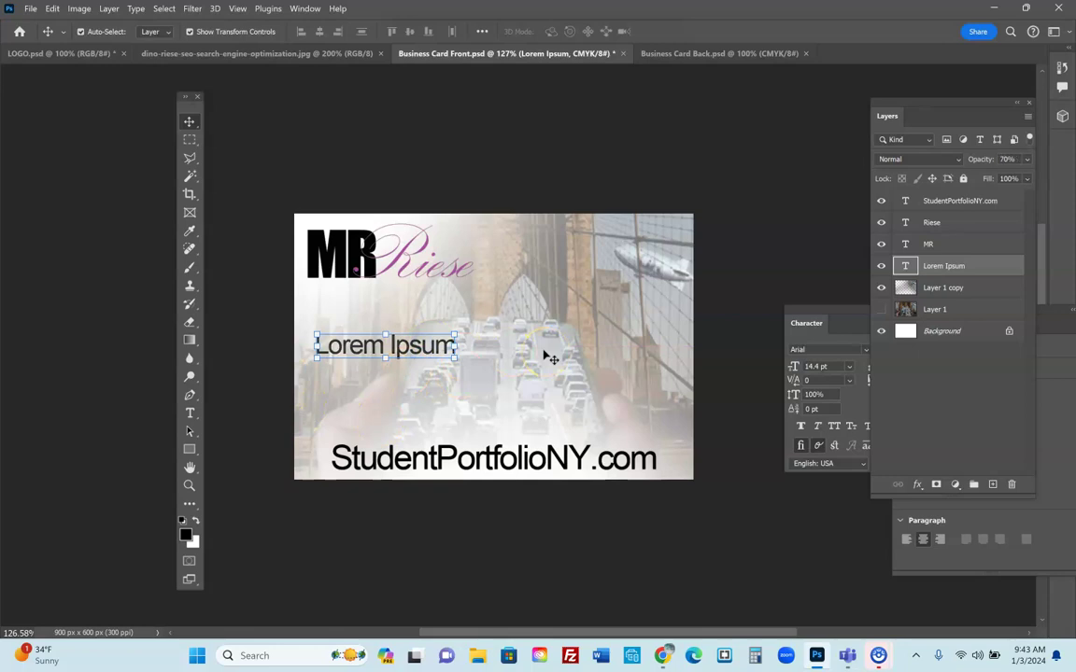
key("1")
key("8")
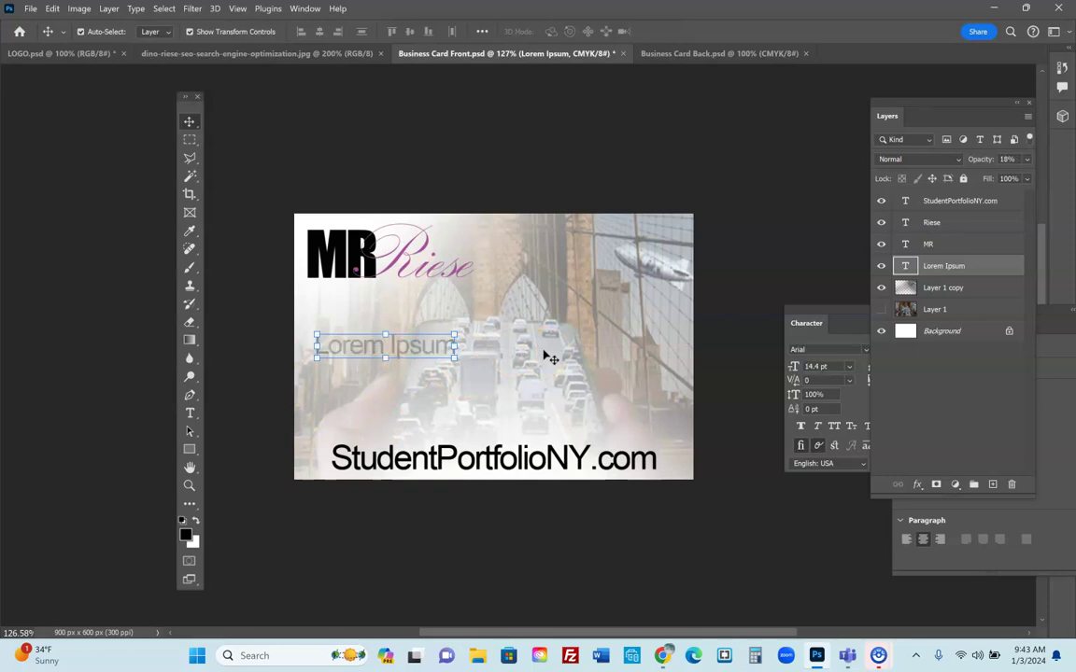
left_click(956, 265)
left_click(929, 314)
left_click(943, 267)
left_click_drag(362, 358, 371, 349)
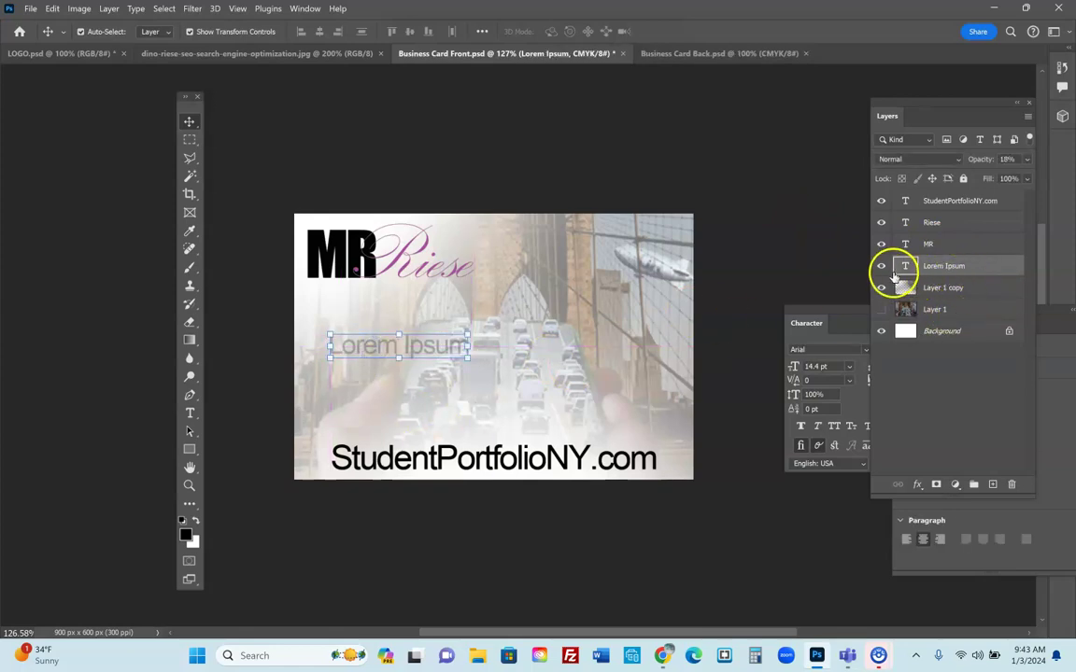
left_click_drag(948, 266, 1010, 483)
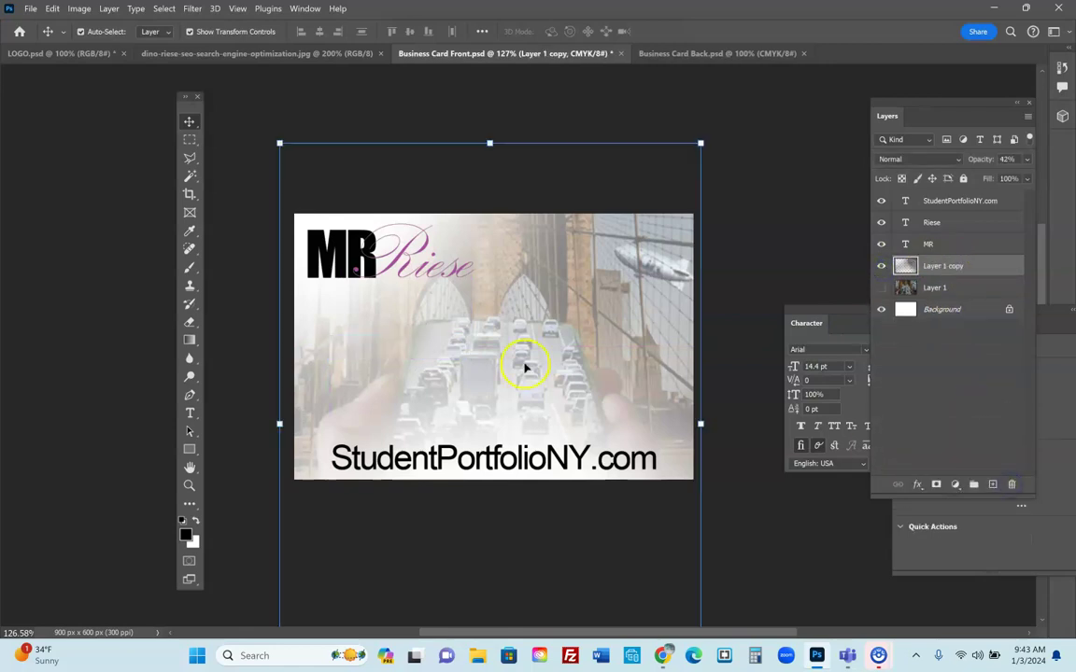
Add the contact's phone number as black 14.4 pt Arial text on the card, below the MR Riese logo
left_click(190, 413)
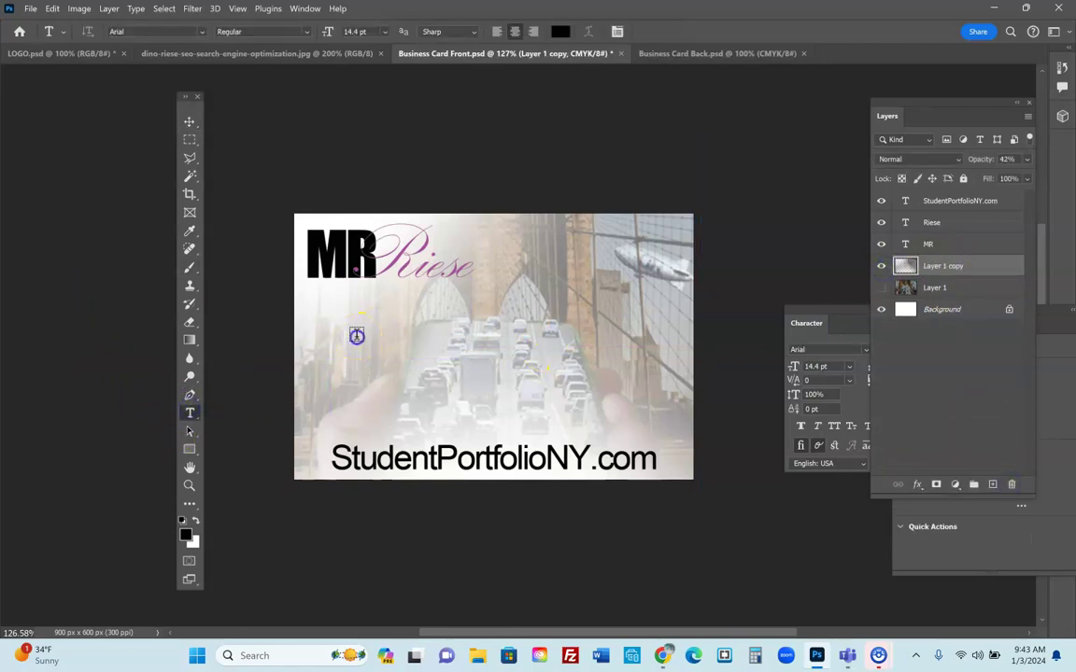
left_click(357, 335)
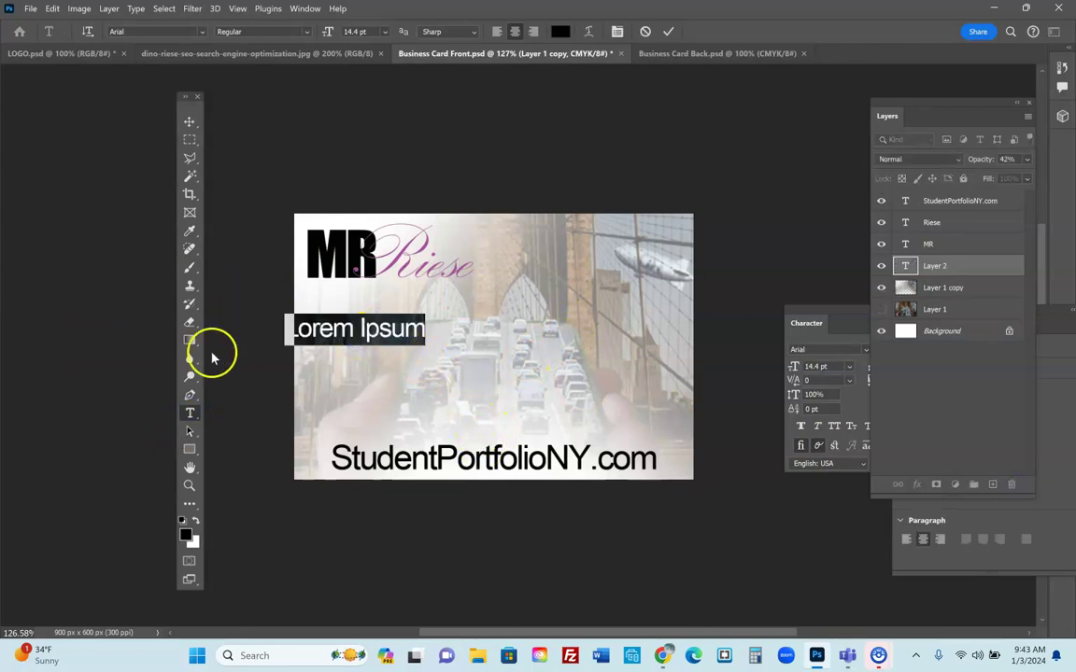
left_click(368, 336)
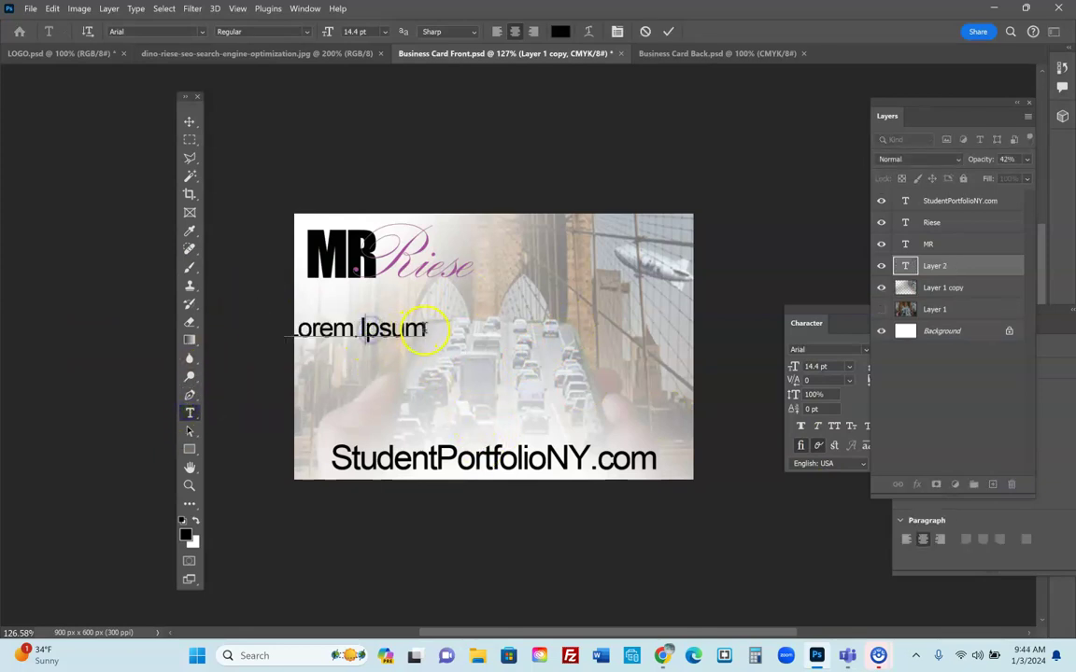
left_click_drag(425, 328, 212, 326)
type("7")
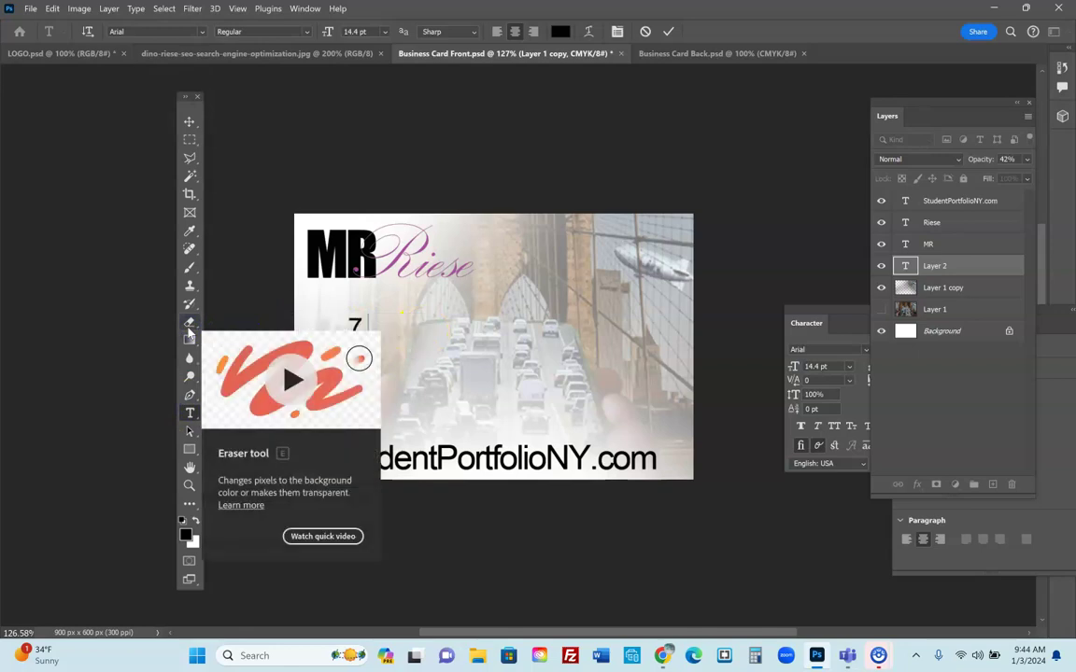
type("18")
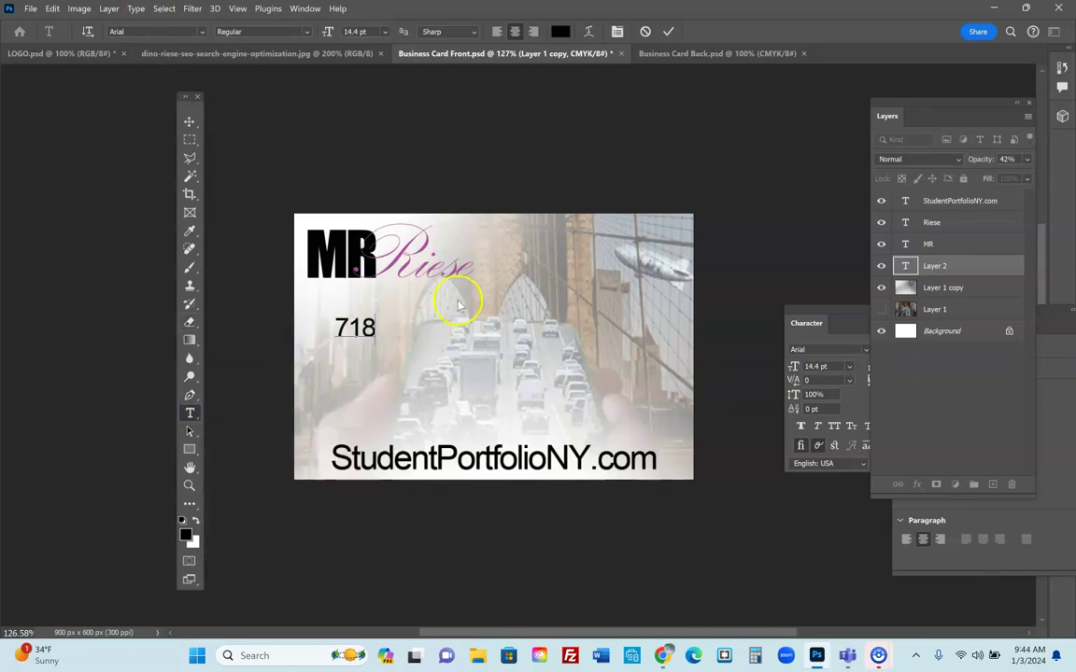
type(".123.4567")
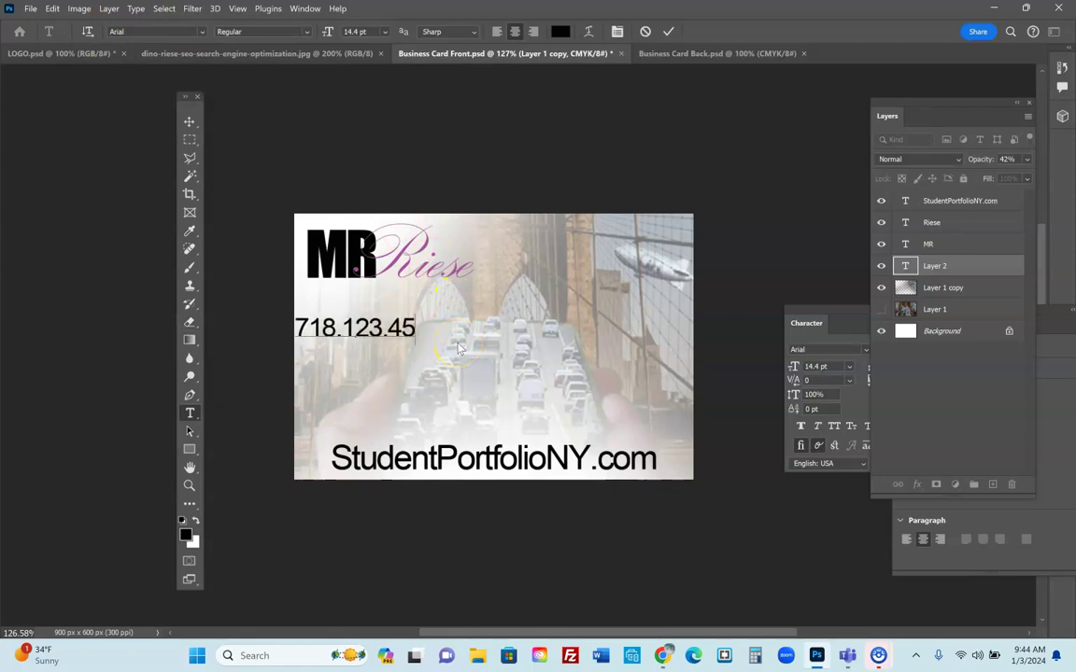
left_click(189, 121)
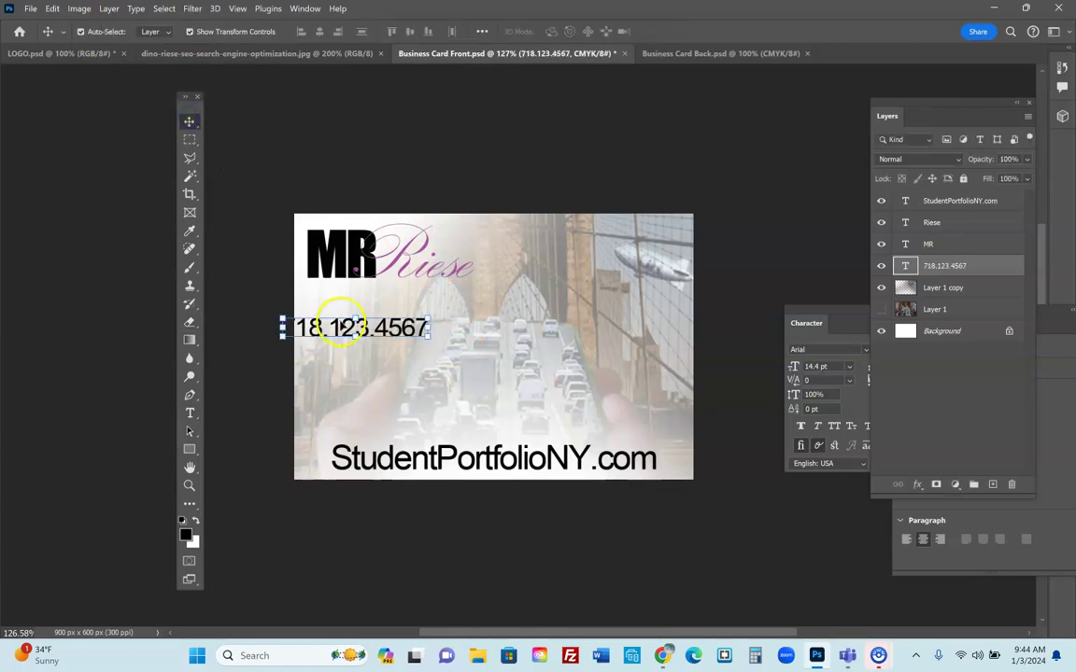
Move the phone number down to just above the web address near the card's left edge and scale it to about 52%
left_click_drag(343, 328, 364, 393)
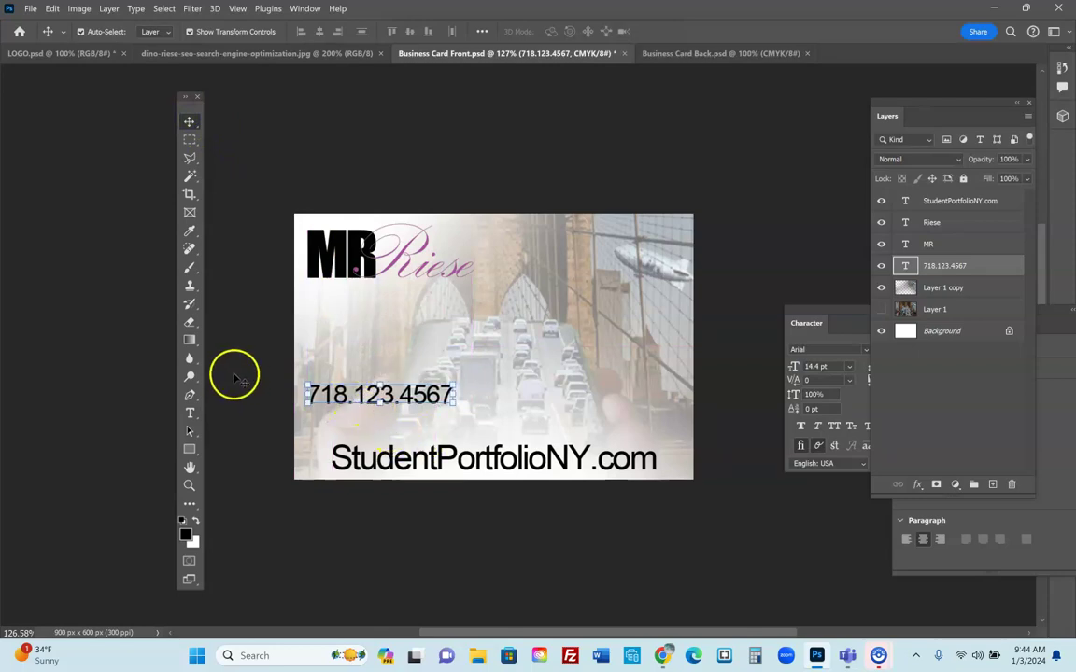
left_click_drag(307, 383, 329, 385)
left_click(188, 122)
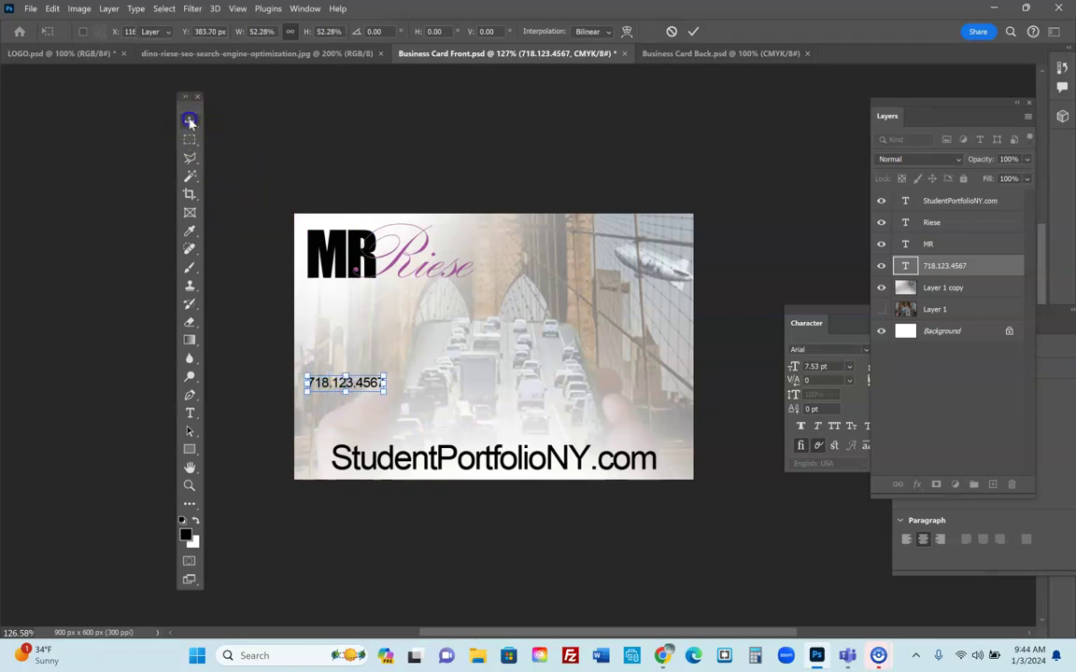
Duplicate the phone number layer, shift the copy directly below the original, and replace its text with a two-line postal address
left_click_drag(939, 267, 994, 484)
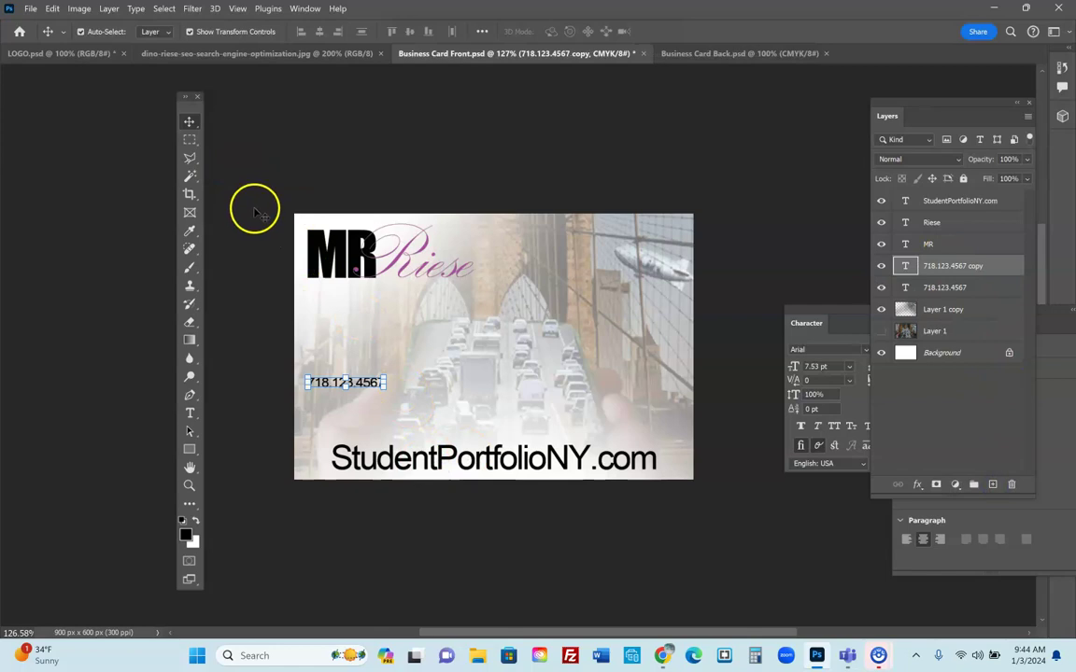
key("Down")
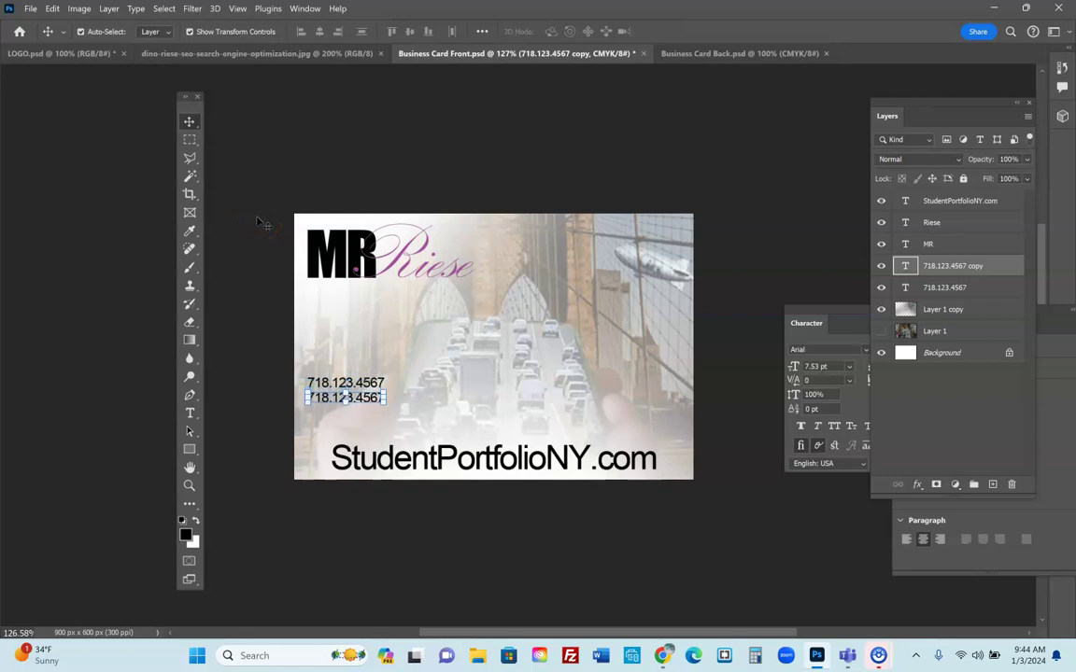
left_click(189, 413)
left_click(357, 399)
left_click_drag(383, 397, 254, 420)
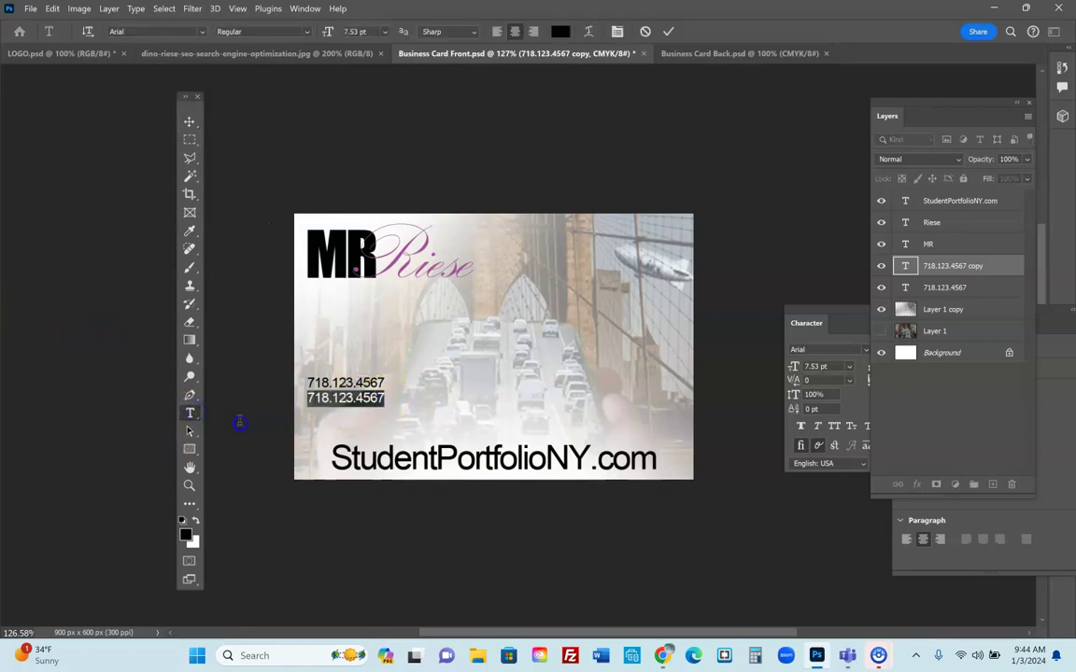
type("1 Happy Street")
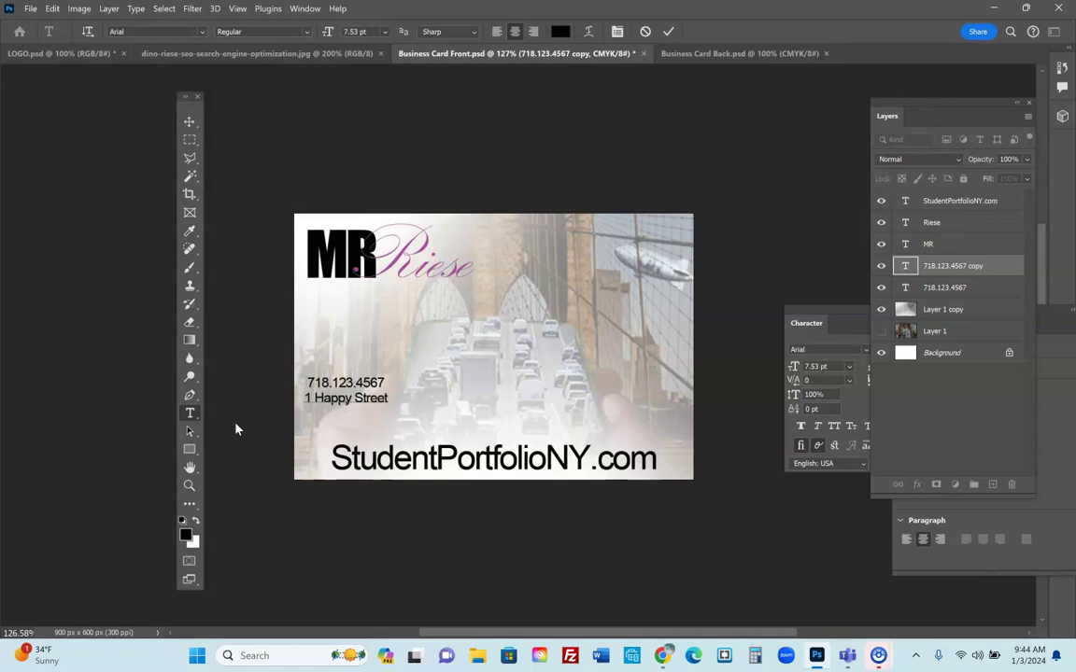
key("Return")
type("Brooklyn, NY 12345")
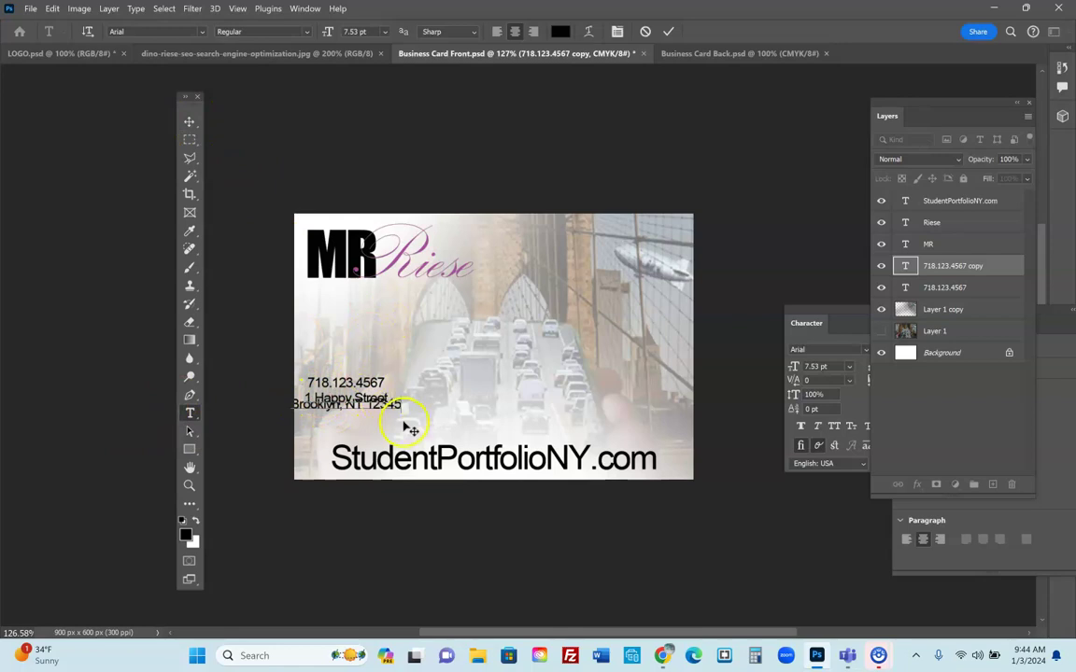
Try 14 pt and 10 pt leading on the two address lines, and set it to 8 pt
left_click_drag(402, 404, 267, 402)
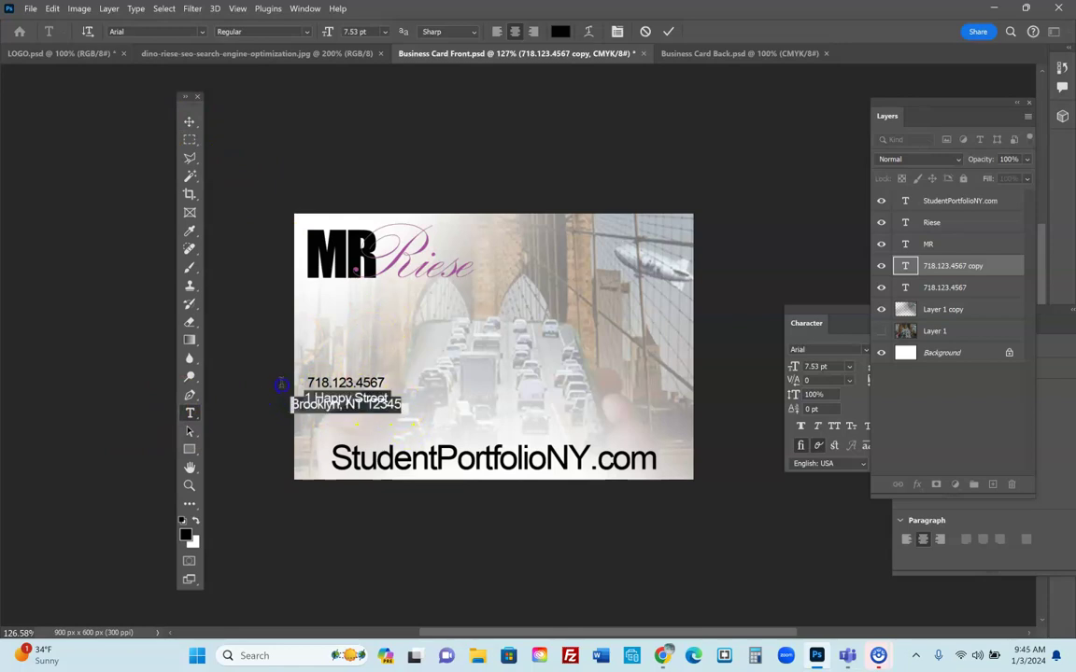
left_click(805, 325)
left_click(307, 9)
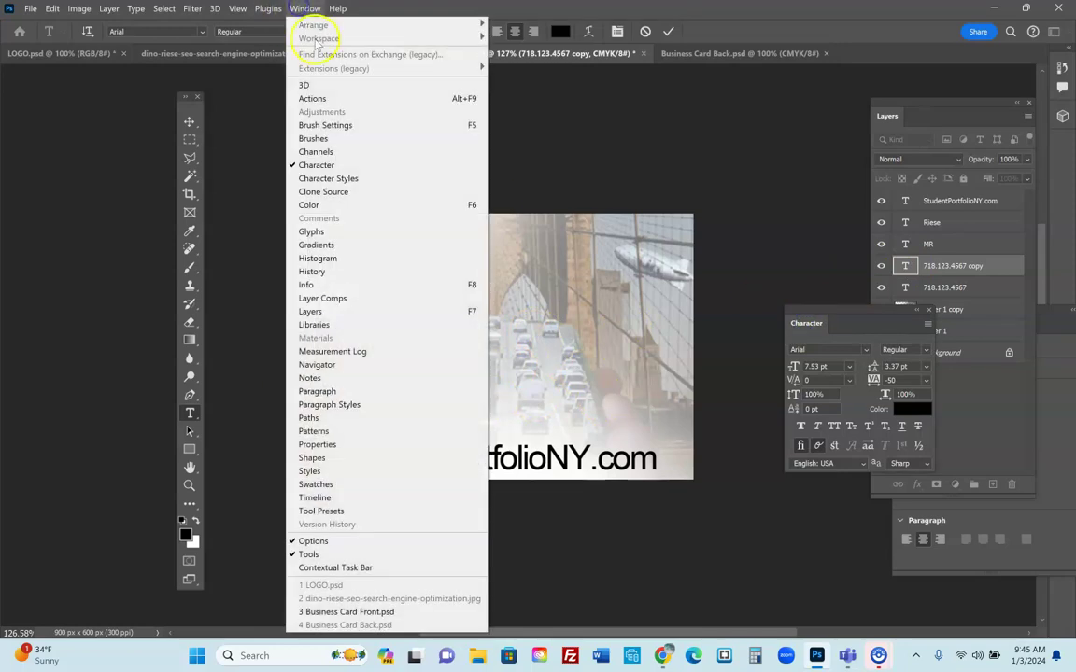
left_click(332, 168)
left_click(300, 8)
left_click(316, 166)
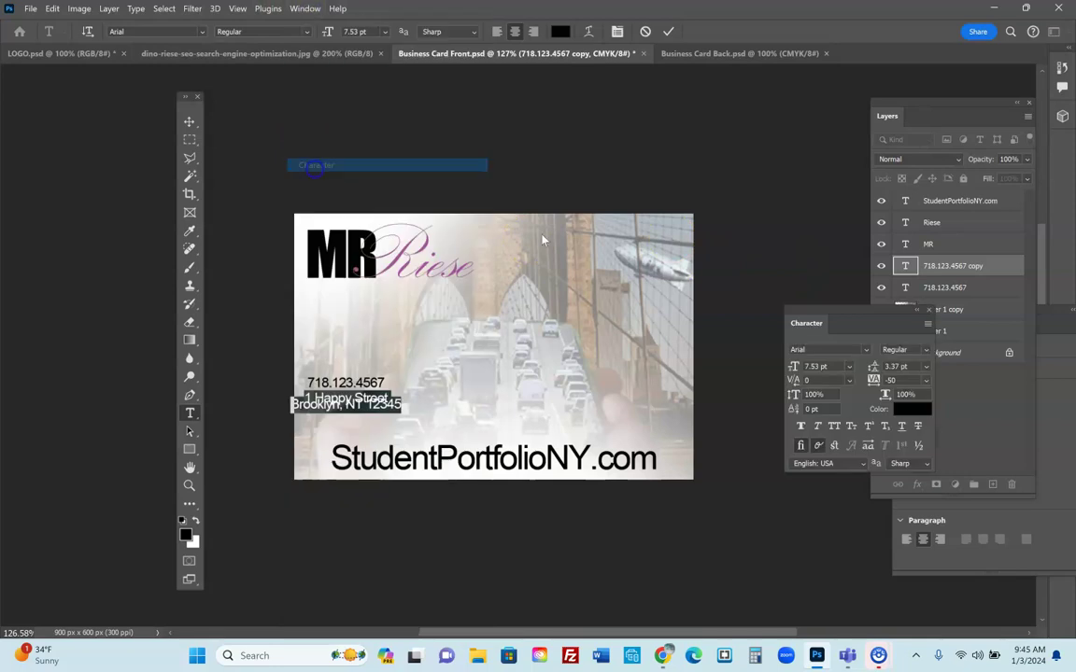
left_click(926, 366)
left_click(925, 366)
left_click(925, 366)
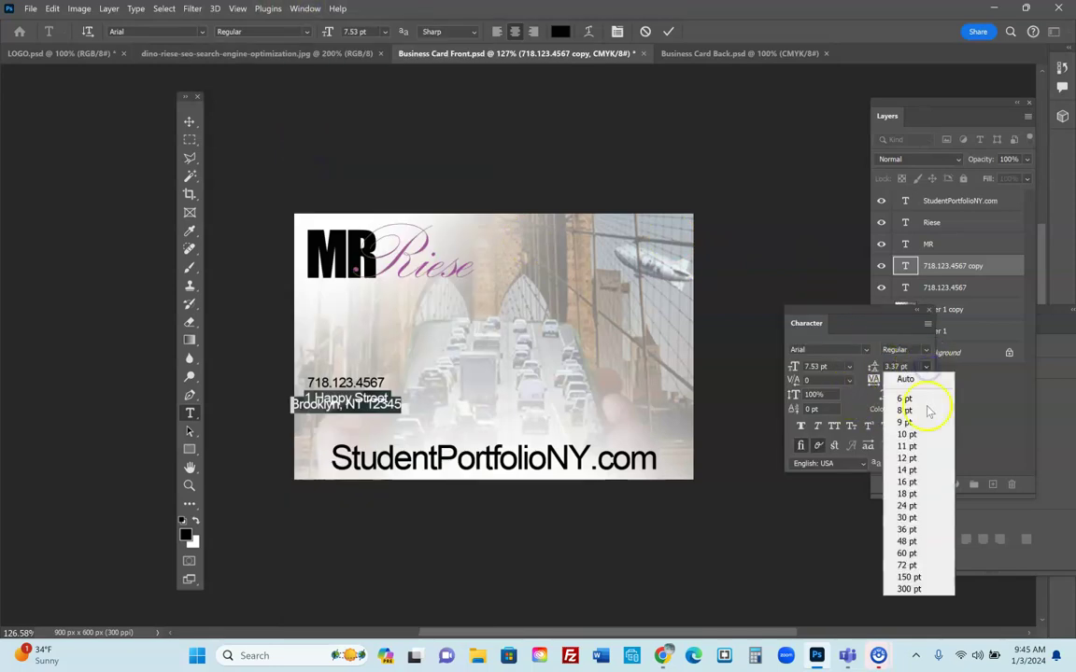
left_click(913, 471)
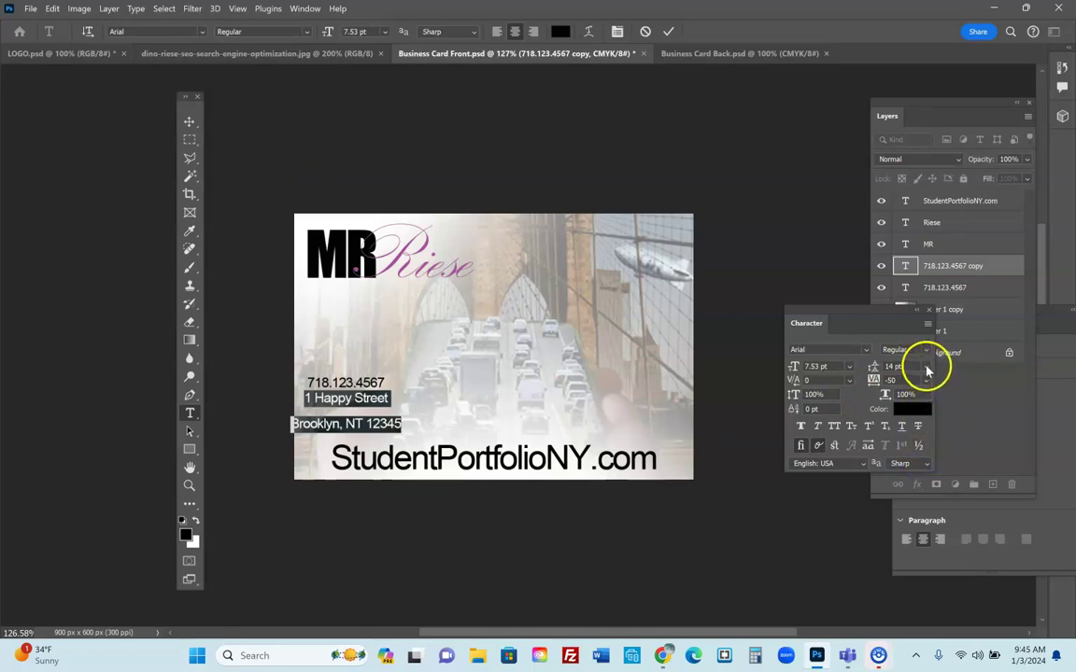
left_click(926, 368)
left_click(912, 432)
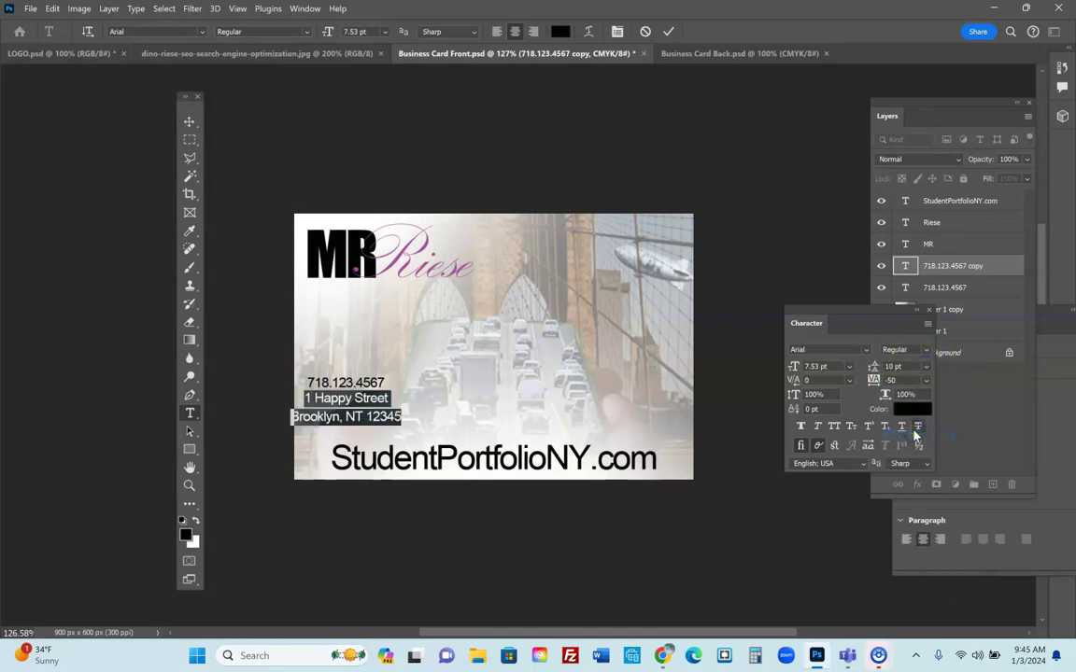
left_click(926, 367)
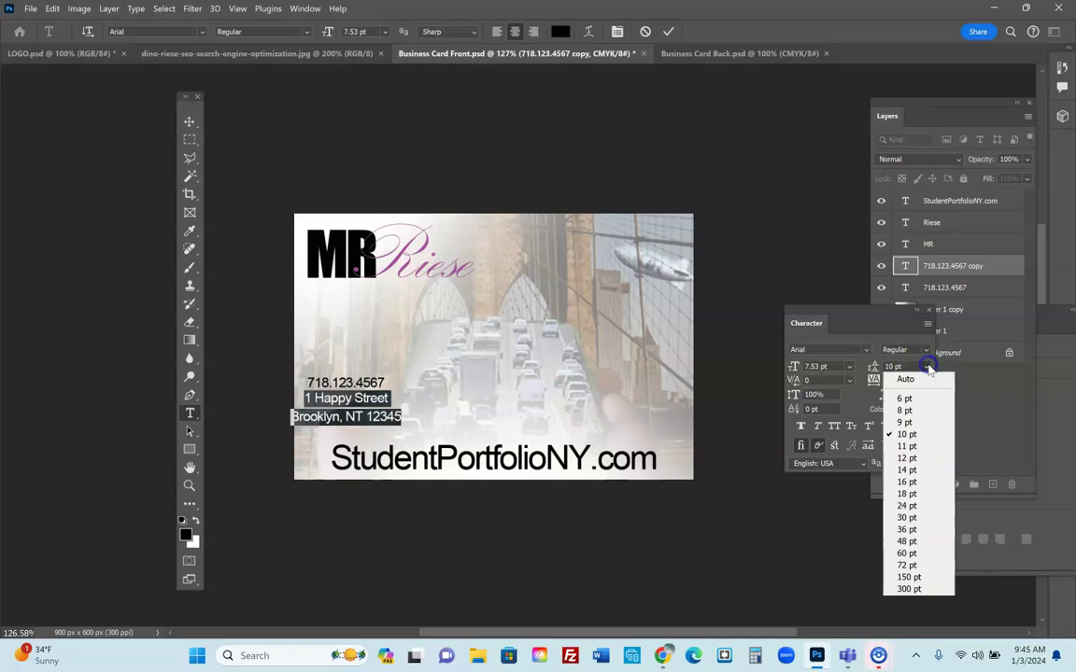
left_click(904, 410)
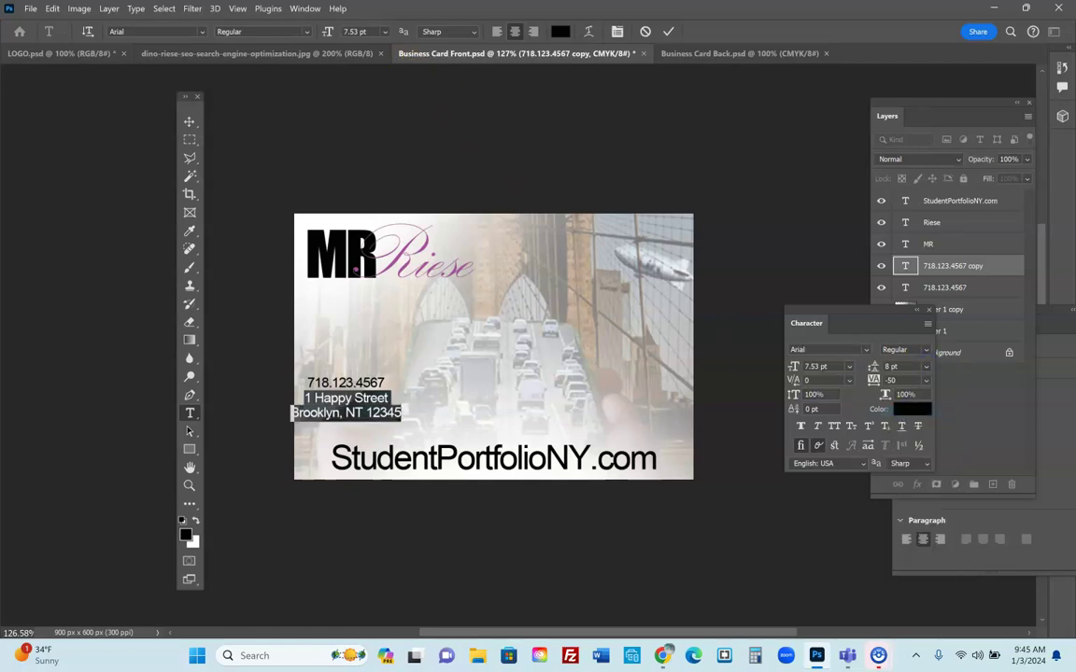
Left-align the address text, line it up with the left edge of the phone number above, and deselect it
left_click(498, 32)
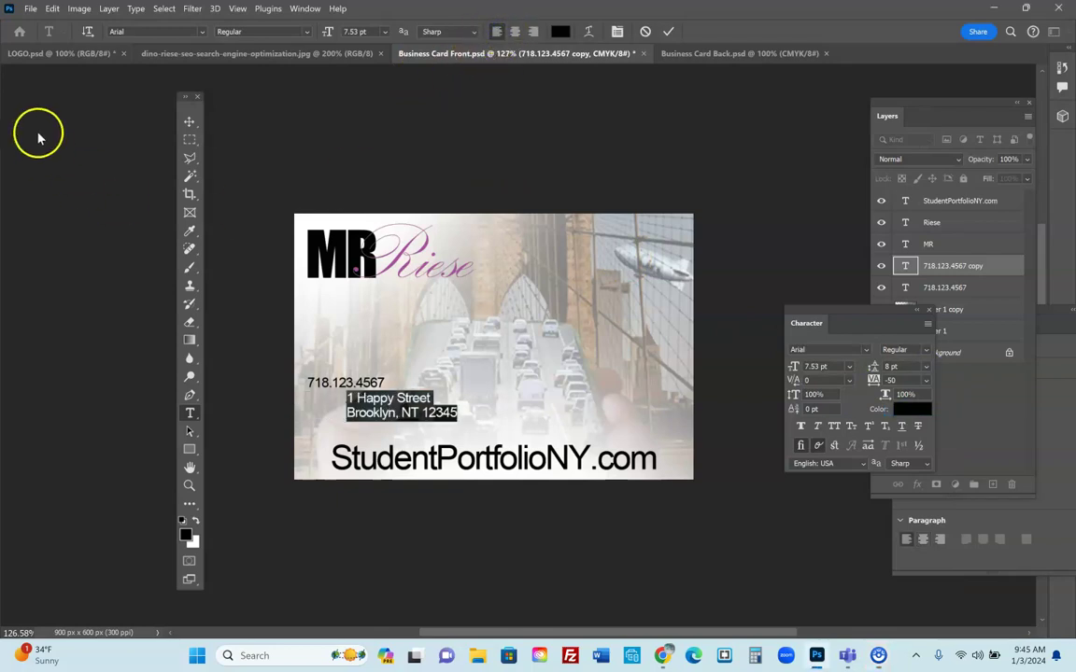
left_click(190, 120)
left_click_drag(415, 402, 373, 401)
key("Up")
key("Up")
key("Up")
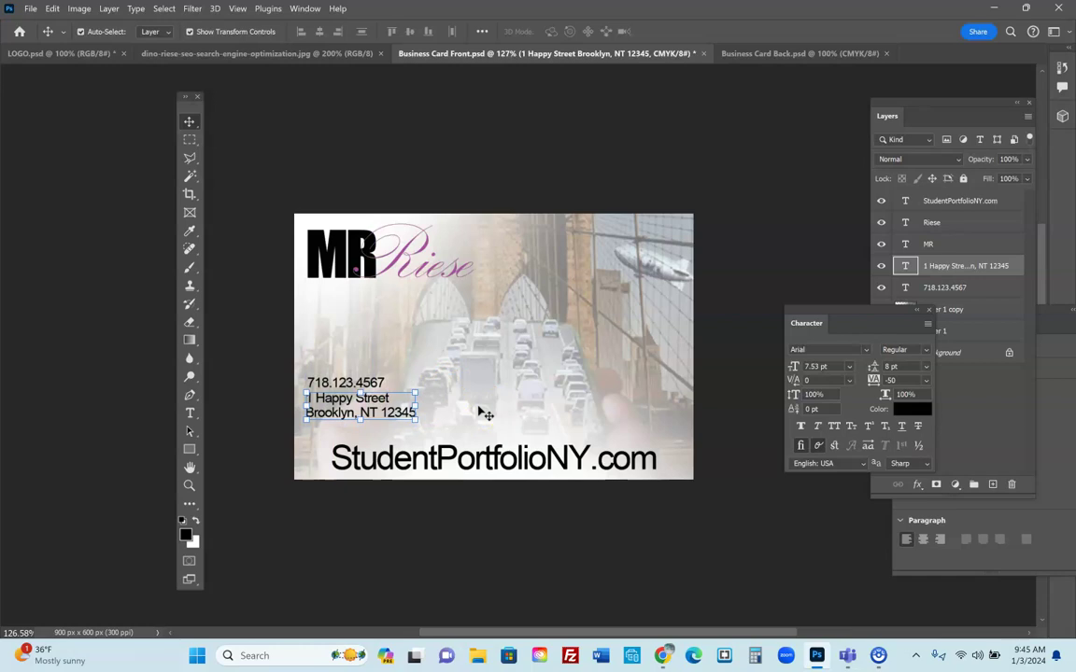
left_click(194, 128)
left_click(407, 121)
left_click(505, 297)
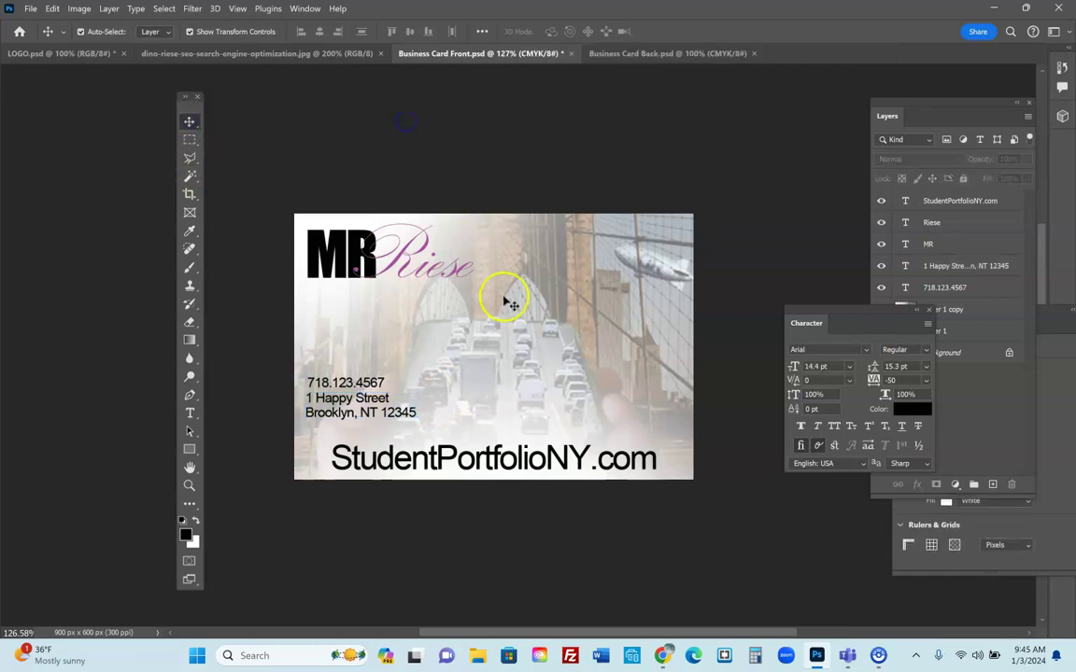
Enlarge the phone number text to about 124.5%, keeping it above the address lines
left_click(364, 392)
left_click_drag(391, 372, 399, 370)
left_click(189, 122)
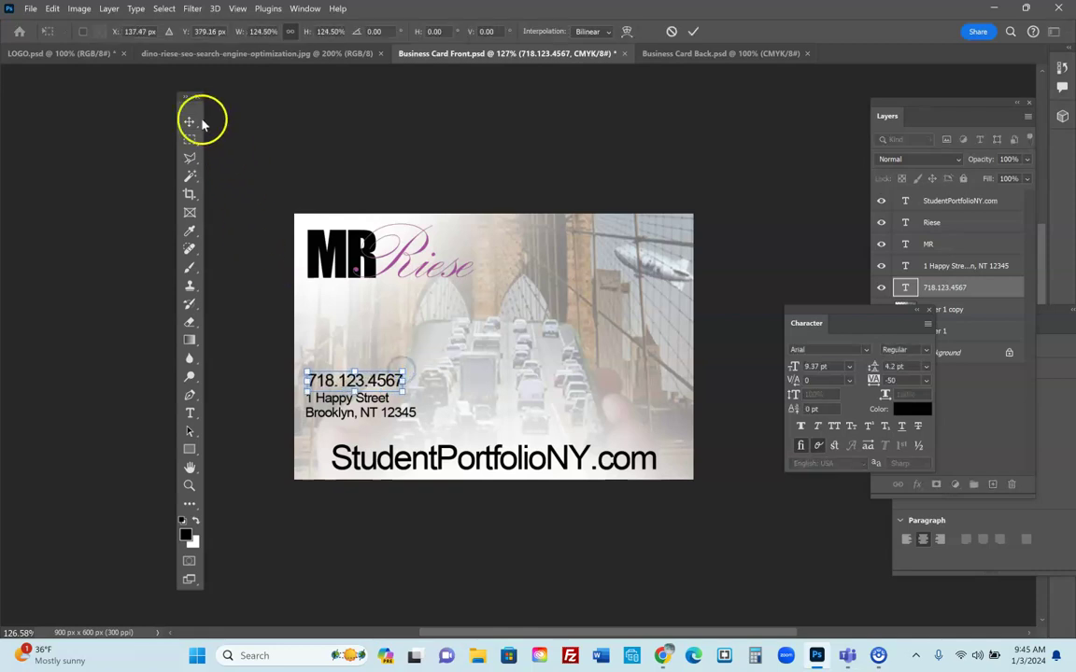
Apply the phone number's scaling and leave all layers deselected
left_click(458, 141)
left_click(500, 338)
left_click(486, 435)
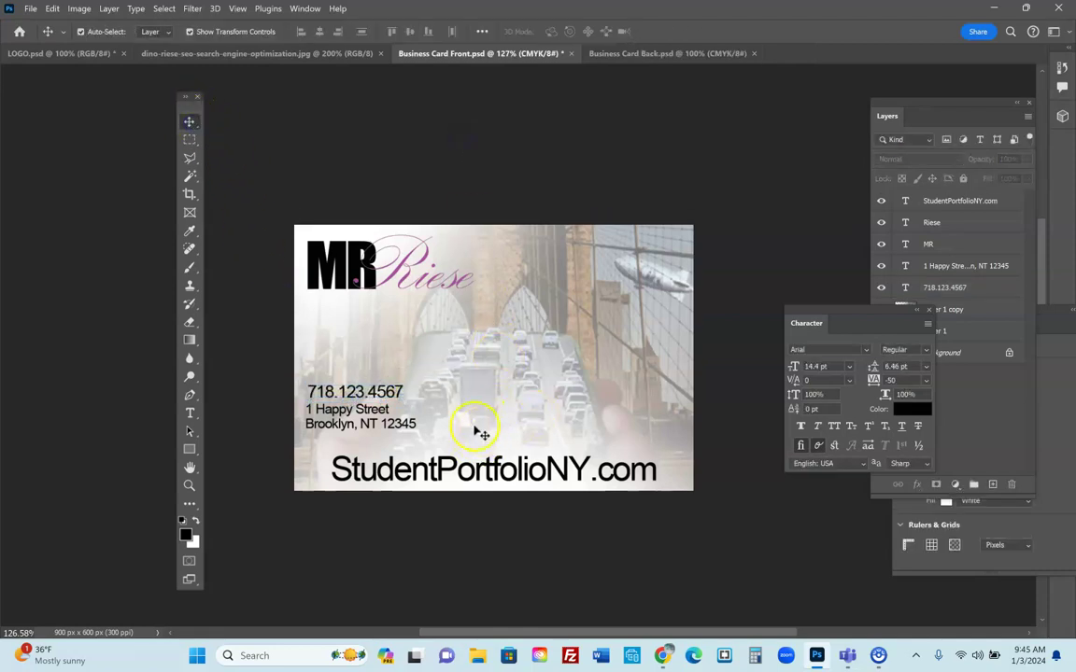
Add a new text line above the phone number containing the contact's e-mail address
left_click(190, 412)
left_click(430, 345)
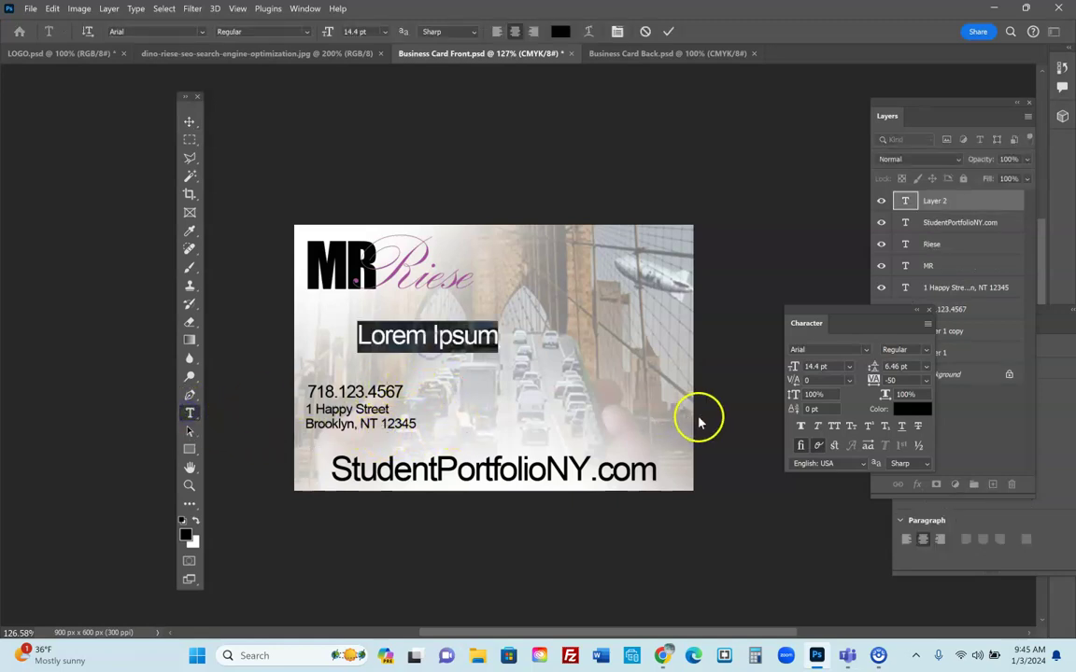
type("email@gma")
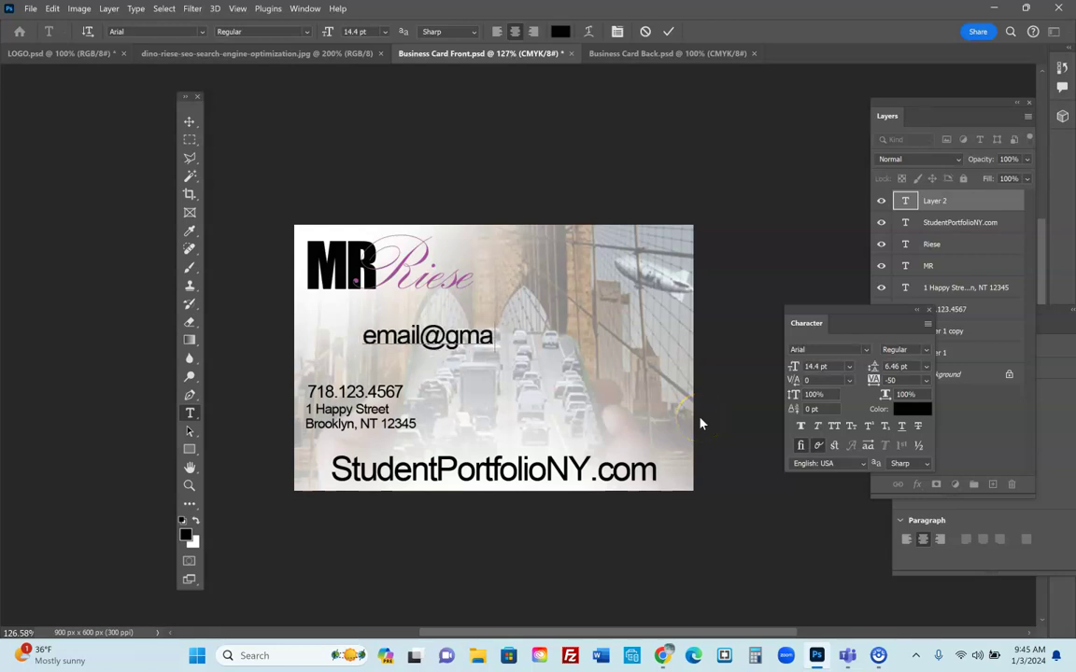
type("il.com")
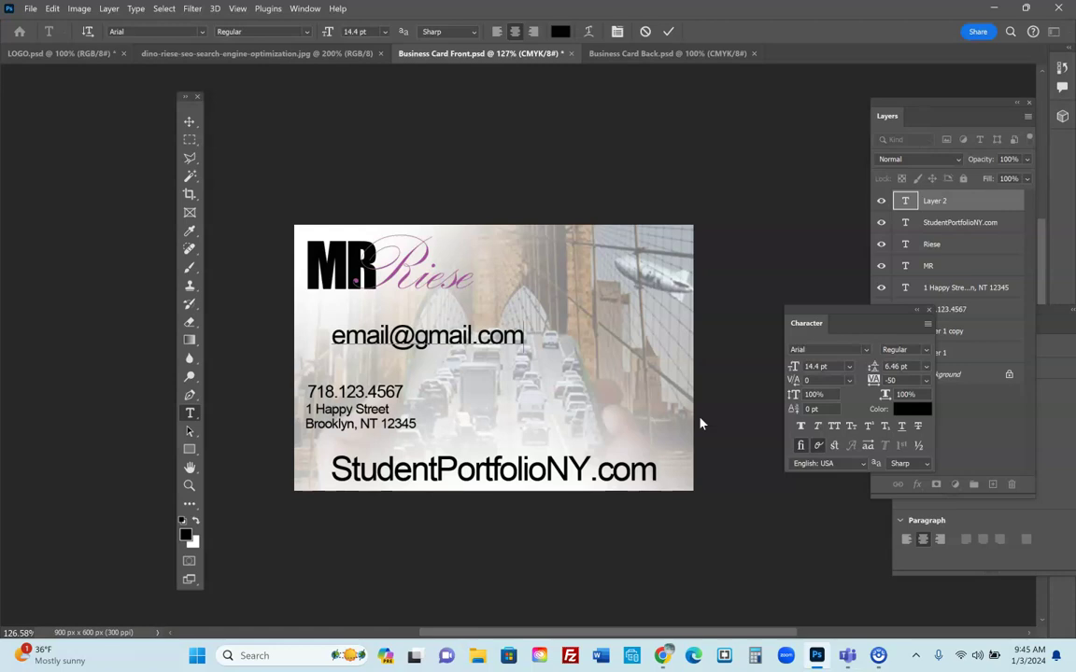
Recolour the e-mail text to bright blue 00a8ff
left_click_drag(513, 339, 317, 338)
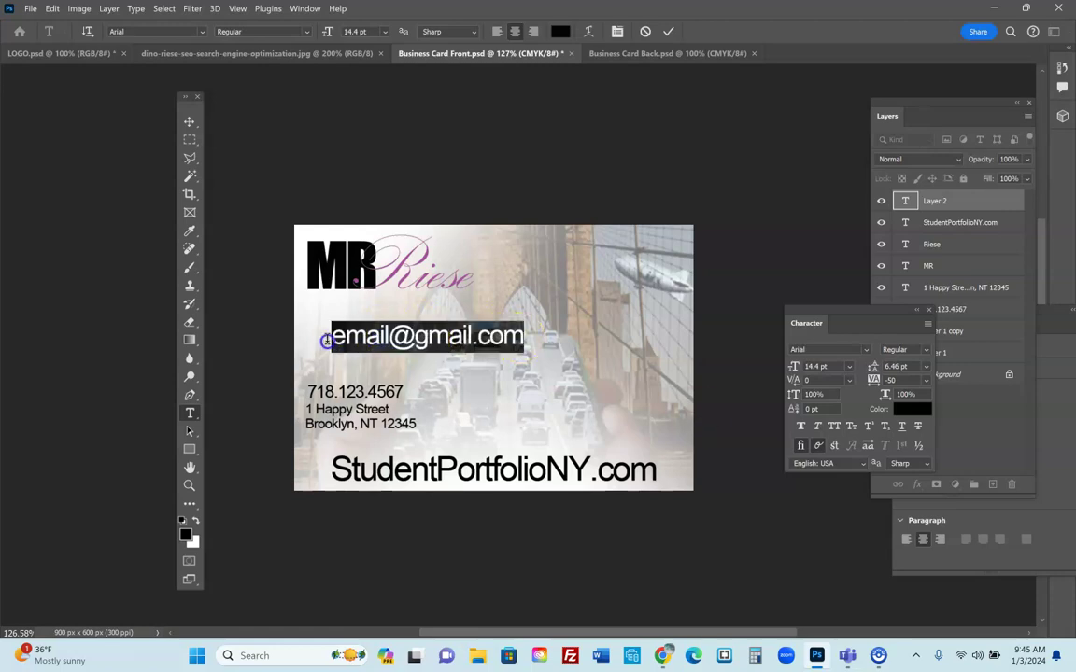
left_click(186, 534)
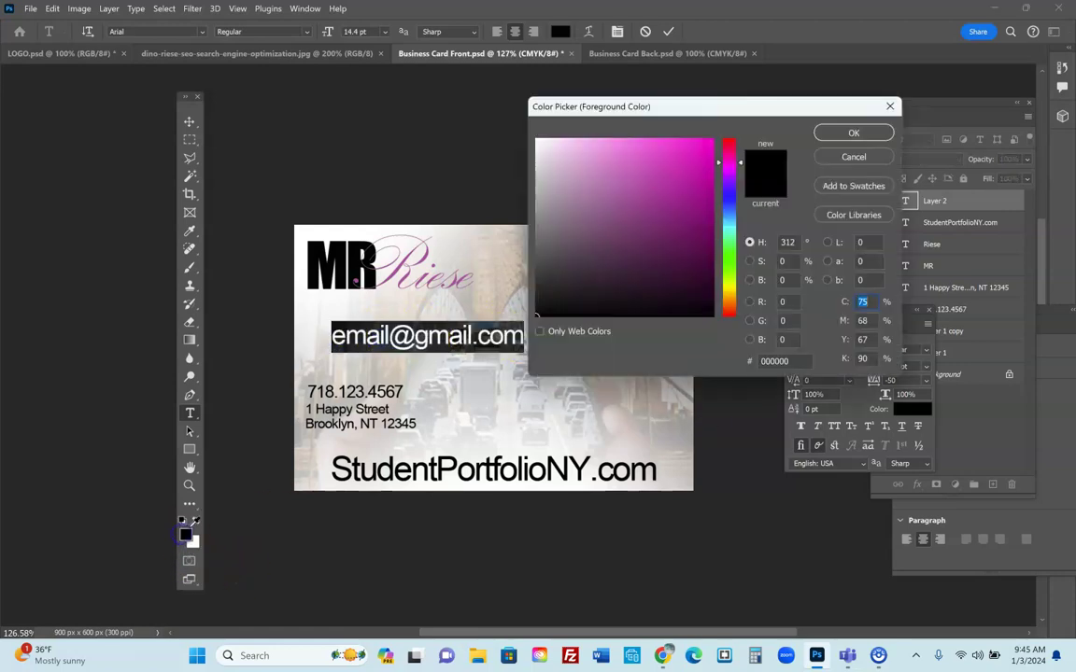
left_click(731, 218)
left_click(712, 141)
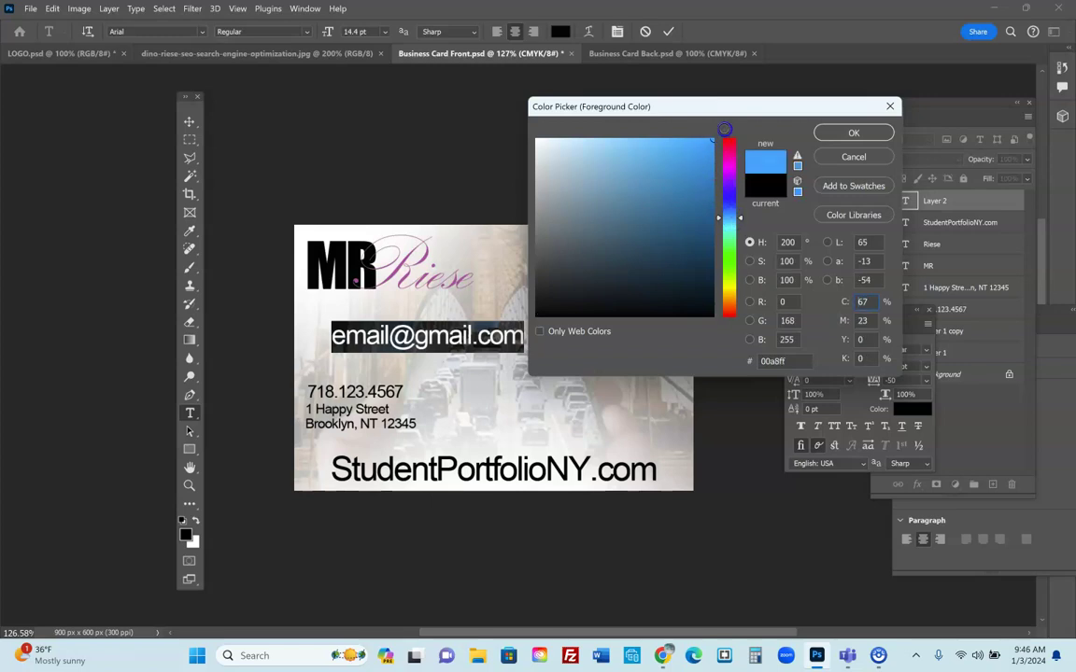
left_click(848, 132)
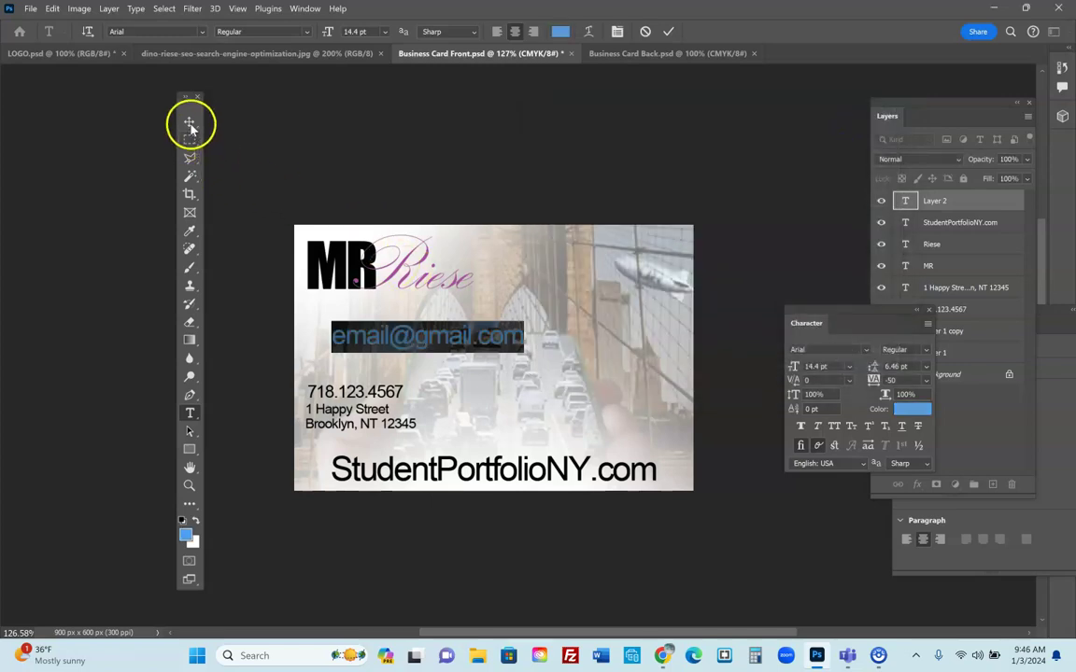
Scale the e-mail text to about 59.7%, place it directly under the address lines, and deselect it
left_click(188, 122)
left_click_drag(330, 325, 347, 445)
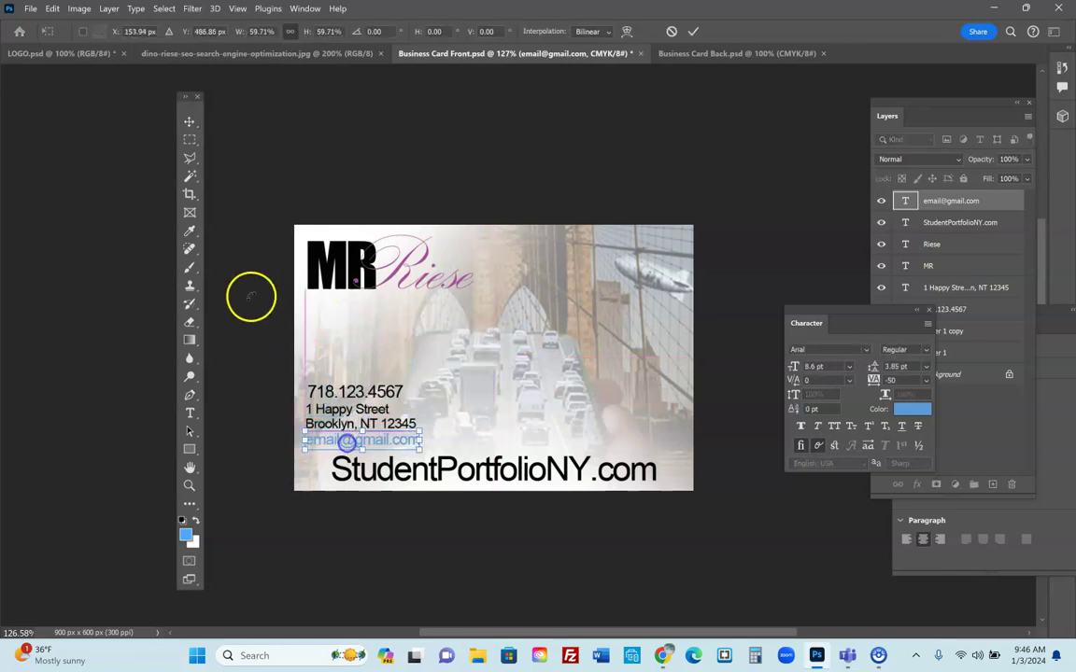
left_click(188, 121)
left_click(365, 132)
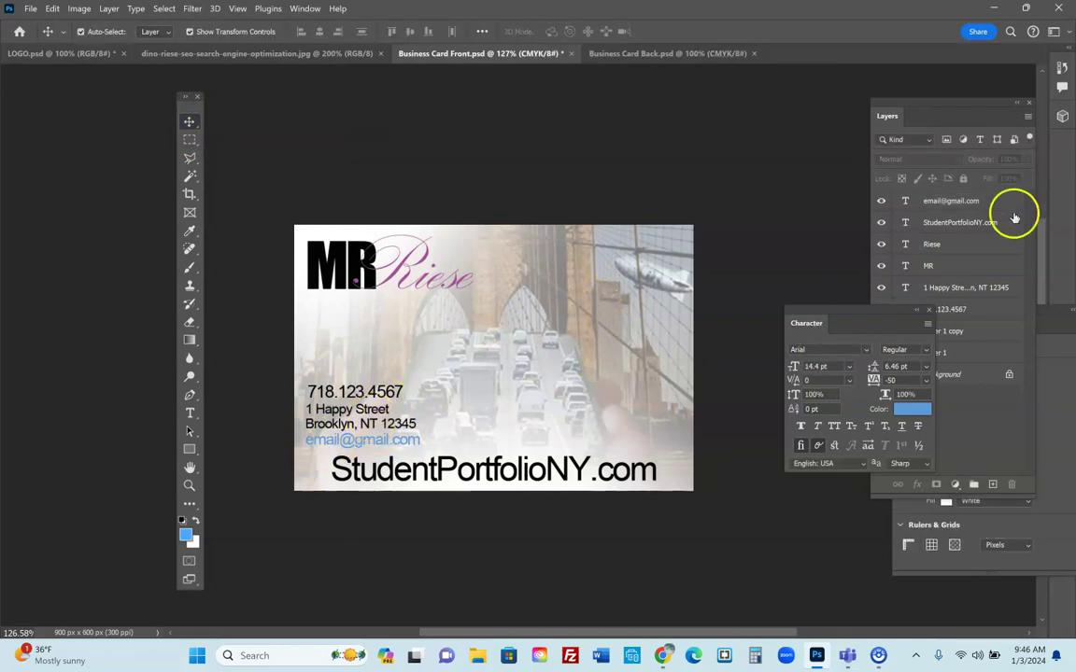
Move the Character panel clear of the layer list and check the card with the Layer 1 copy and Layer 1 images hidden and shown
left_click_drag(900, 304, 813, 350)
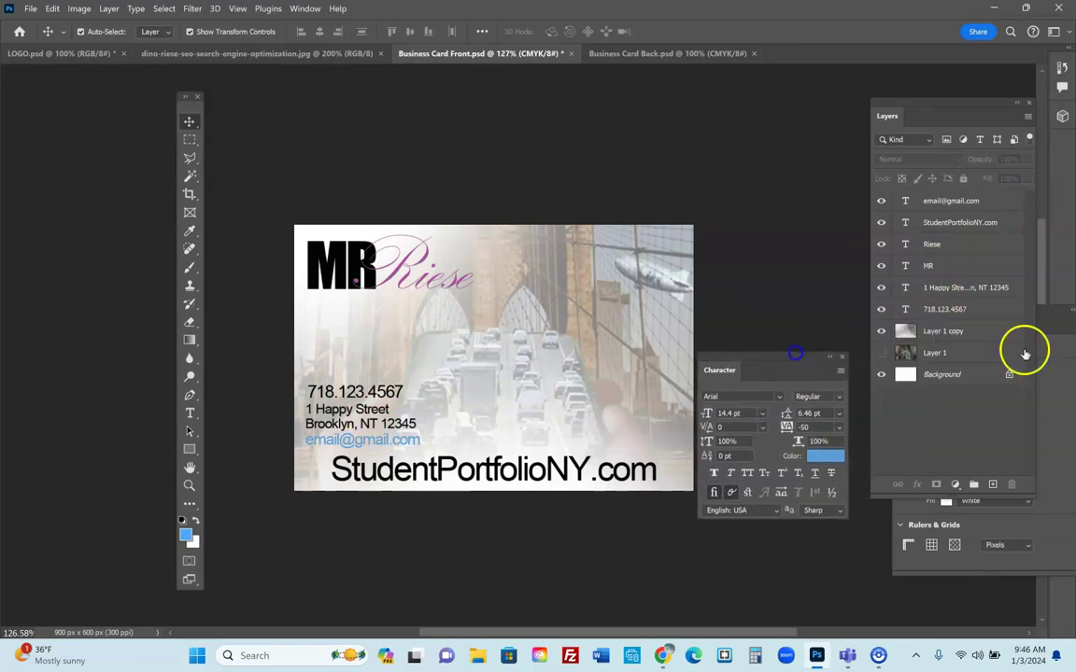
left_click(945, 332)
left_click(881, 331)
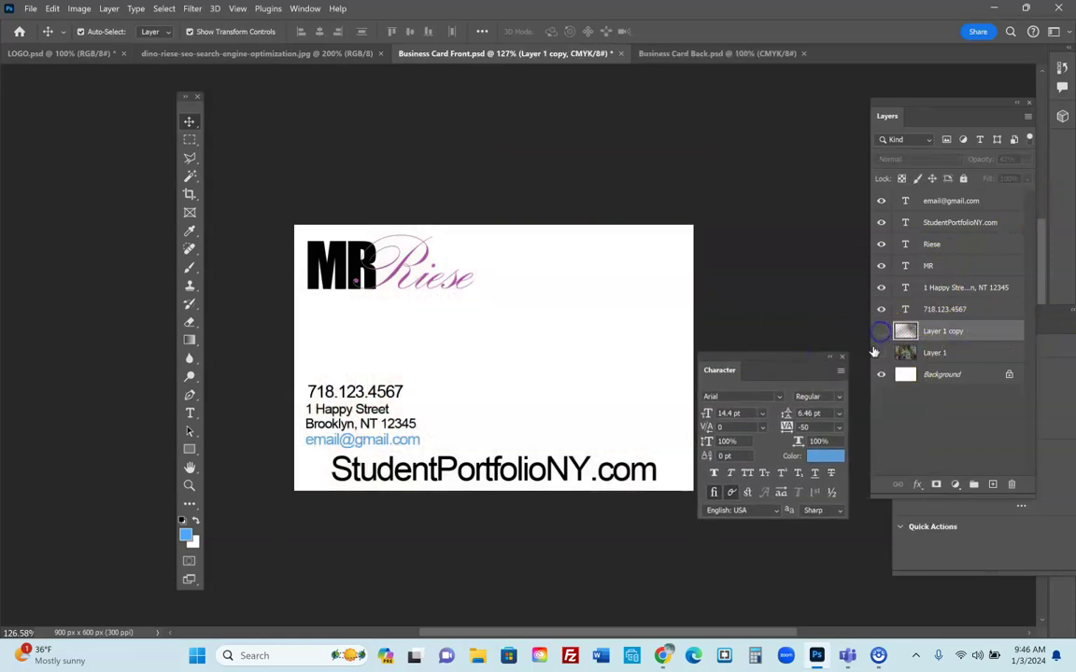
left_click(880, 353)
left_click(880, 353)
left_click(880, 330)
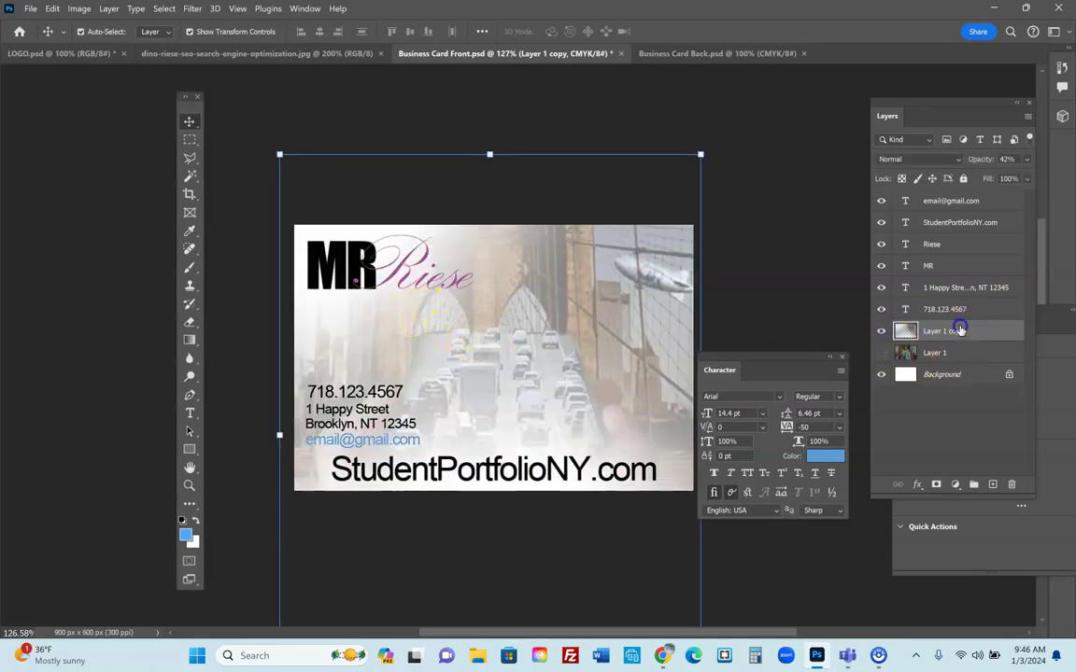
Use the Eraser with the 1102 px soft brush on Layer 1 copy to fade the image around the contact details
left_click(193, 341)
left_click(189, 322)
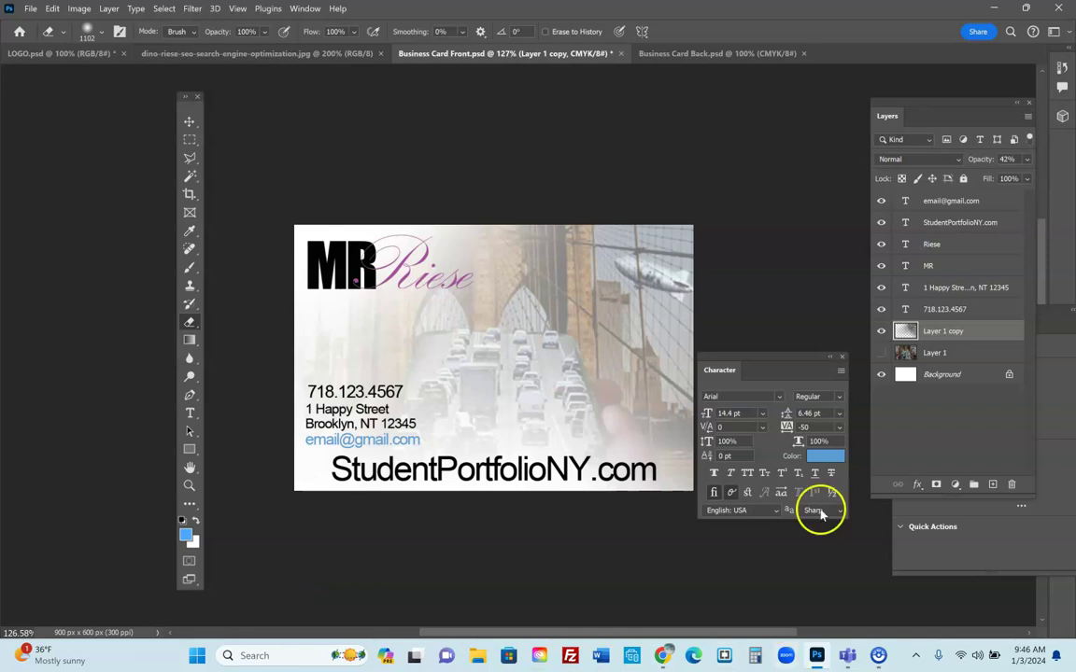
left_click(189, 121)
left_click(401, 171)
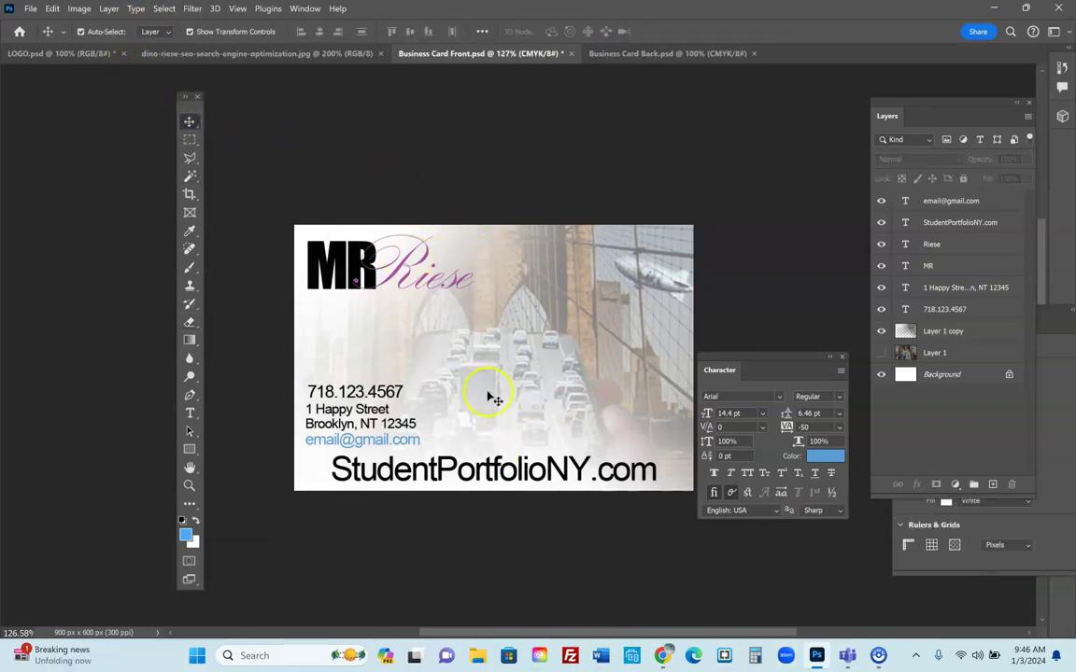
Add the text line "Graphic & Web Design" above the contact details and shift it towards the card's centre
left_click(189, 414)
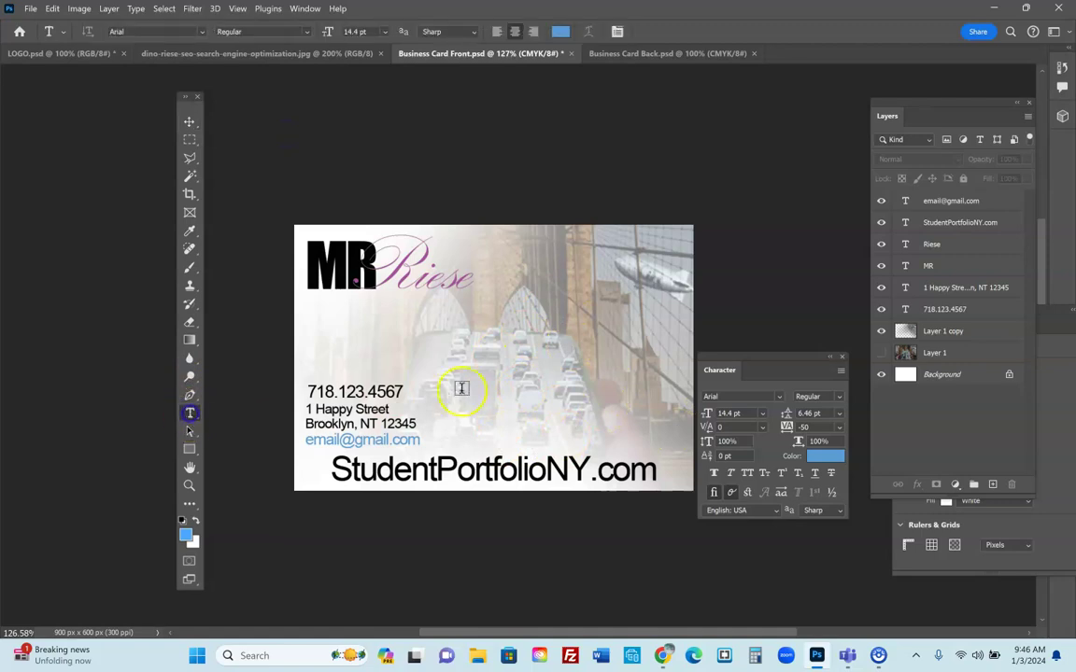
left_click(419, 342)
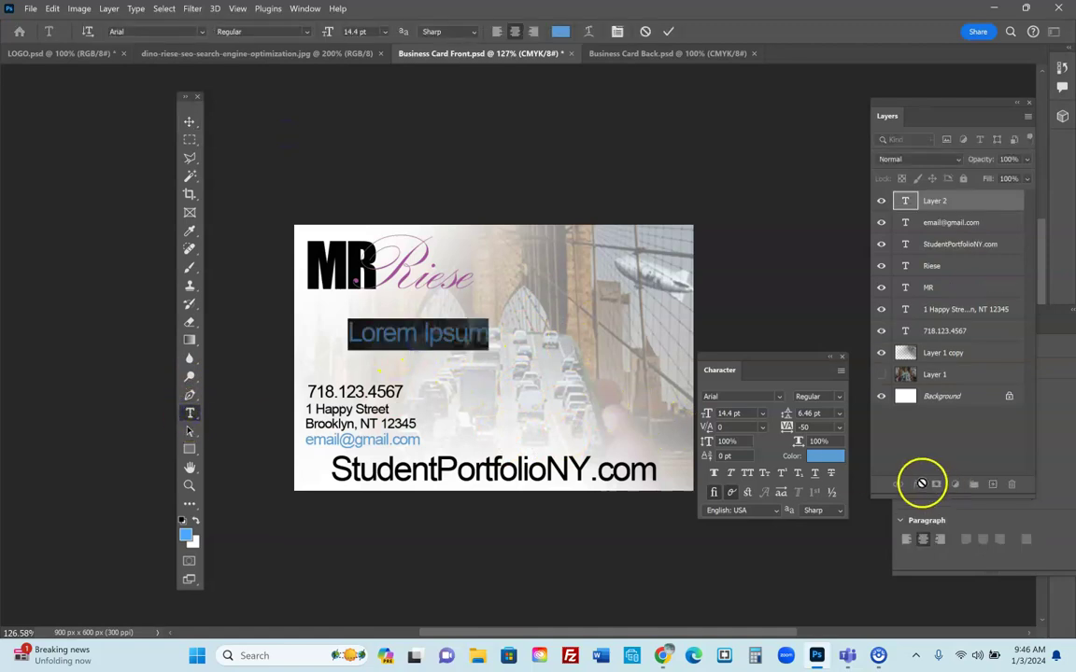
type("Gr")
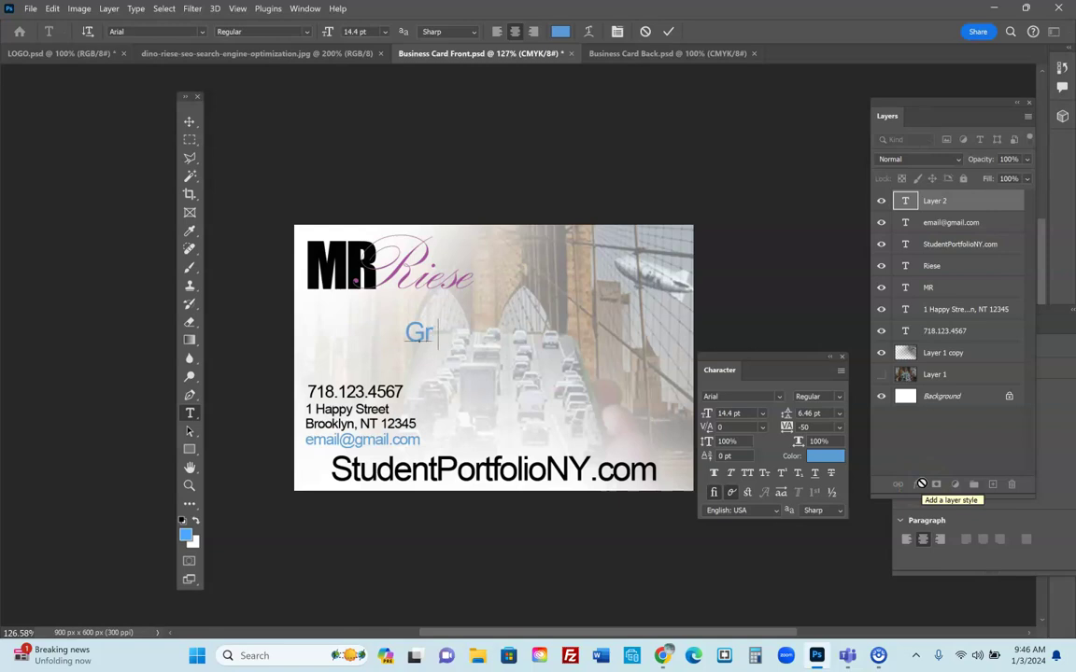
type("aphi")
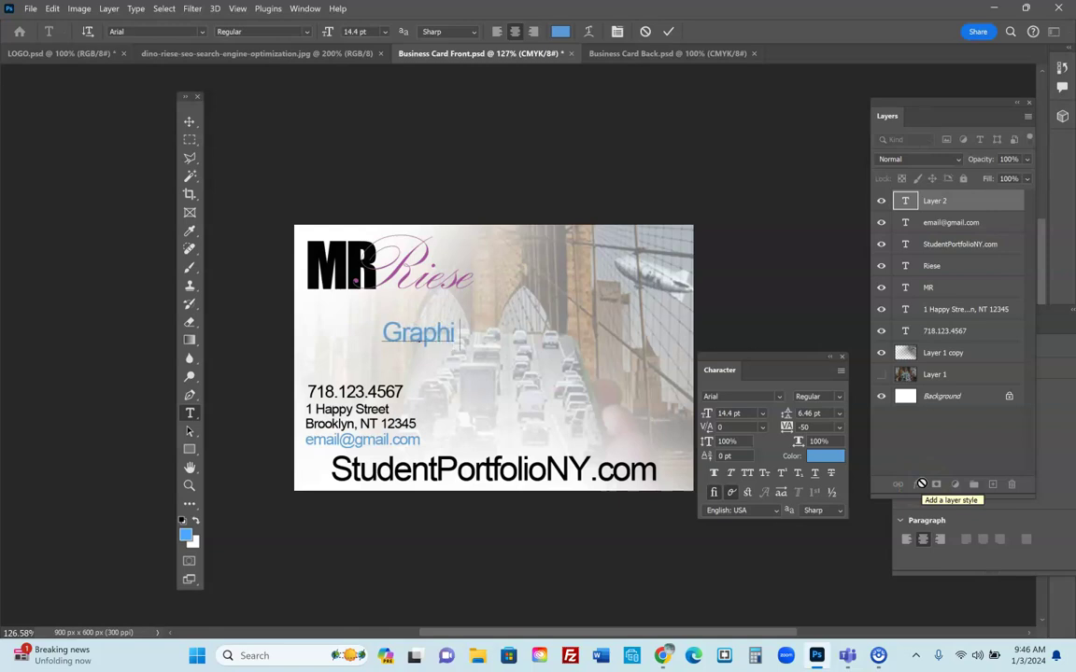
type("c &")
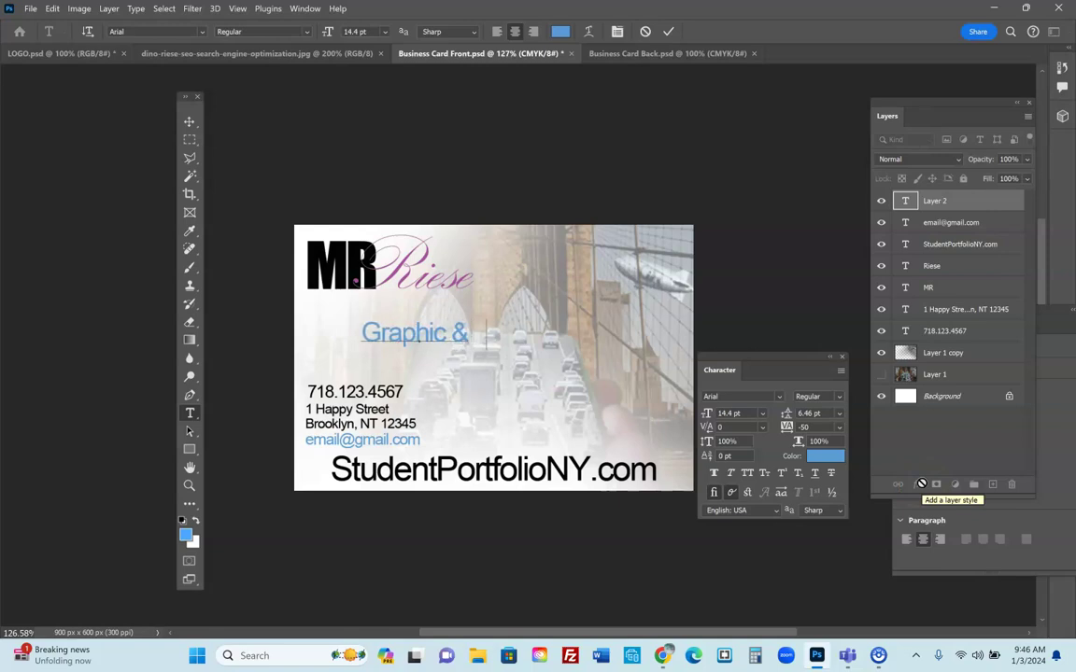
type(" Web Design")
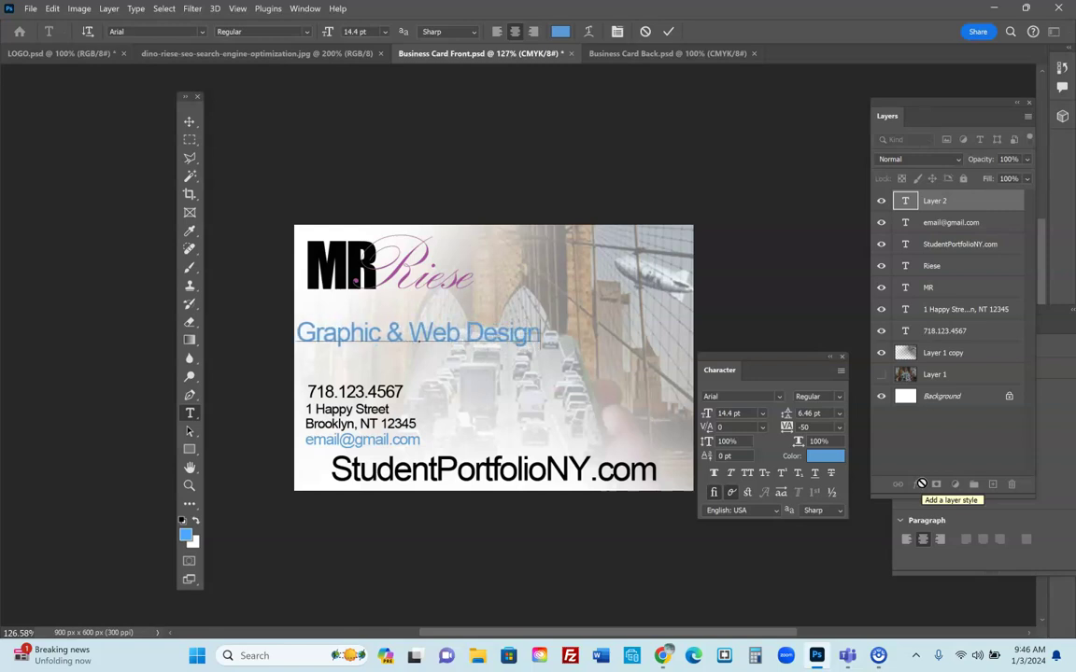
left_click(189, 122)
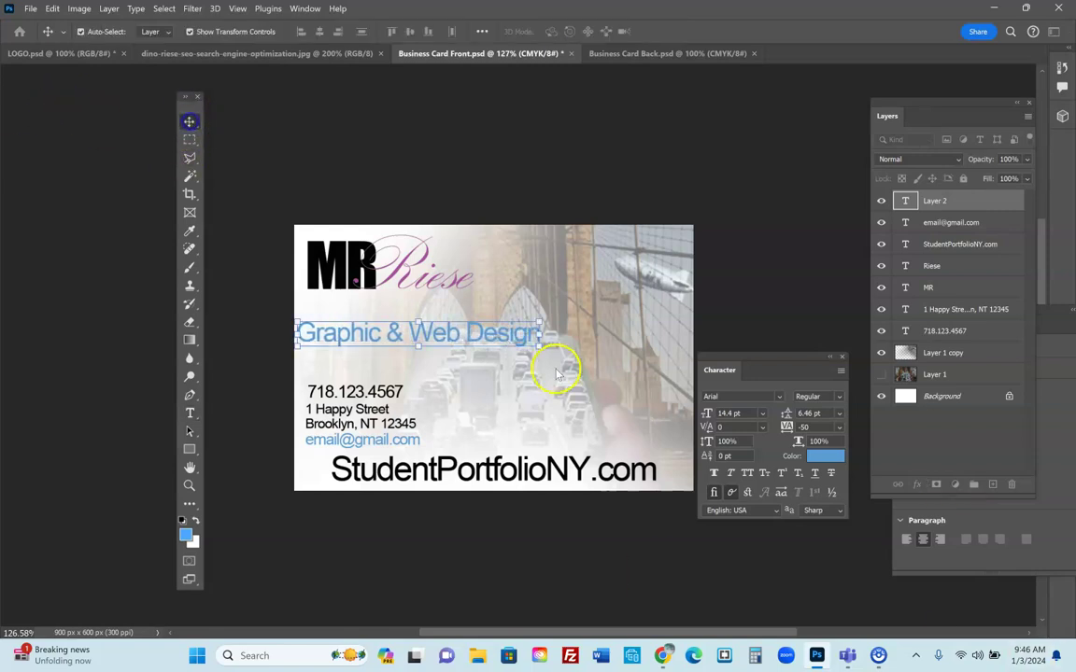
left_click_drag(484, 345, 551, 341)
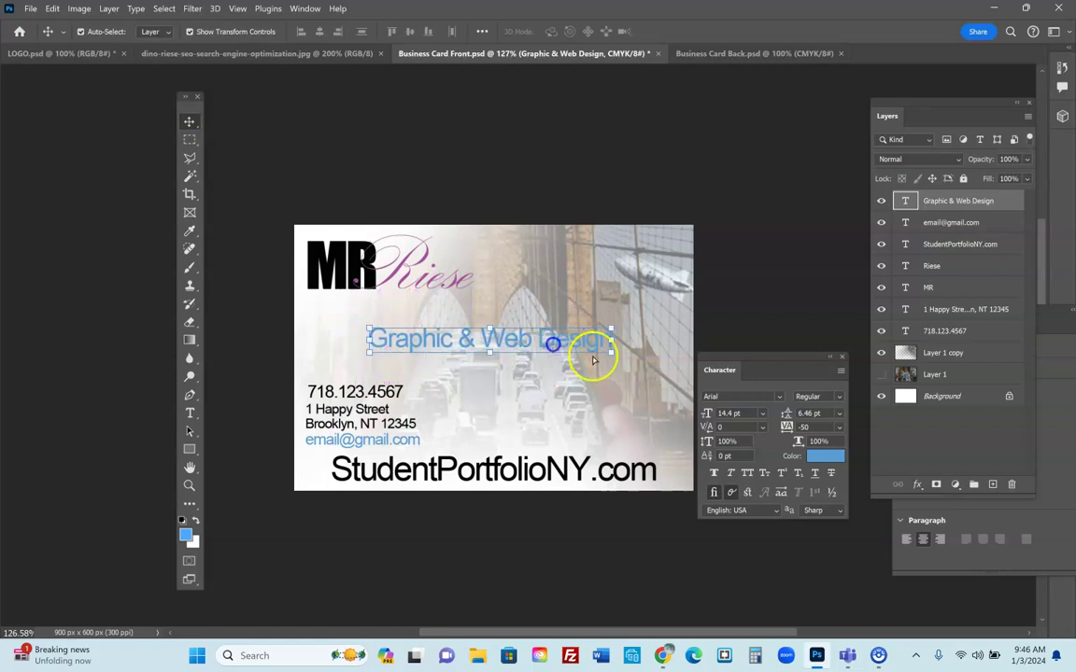
left_click(271, 327)
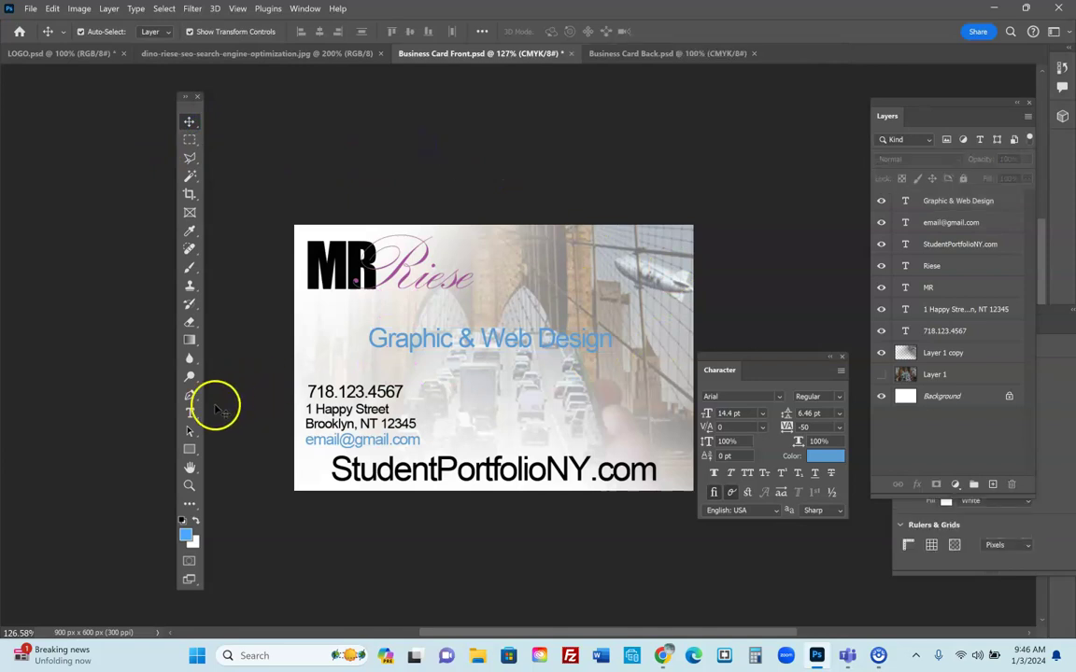
Recolour the "Graphic & Web Design" text to black 000000 and nudge it slightly down
left_click(190, 413)
left_click_drag(613, 343, 199, 504)
left_click(187, 533)
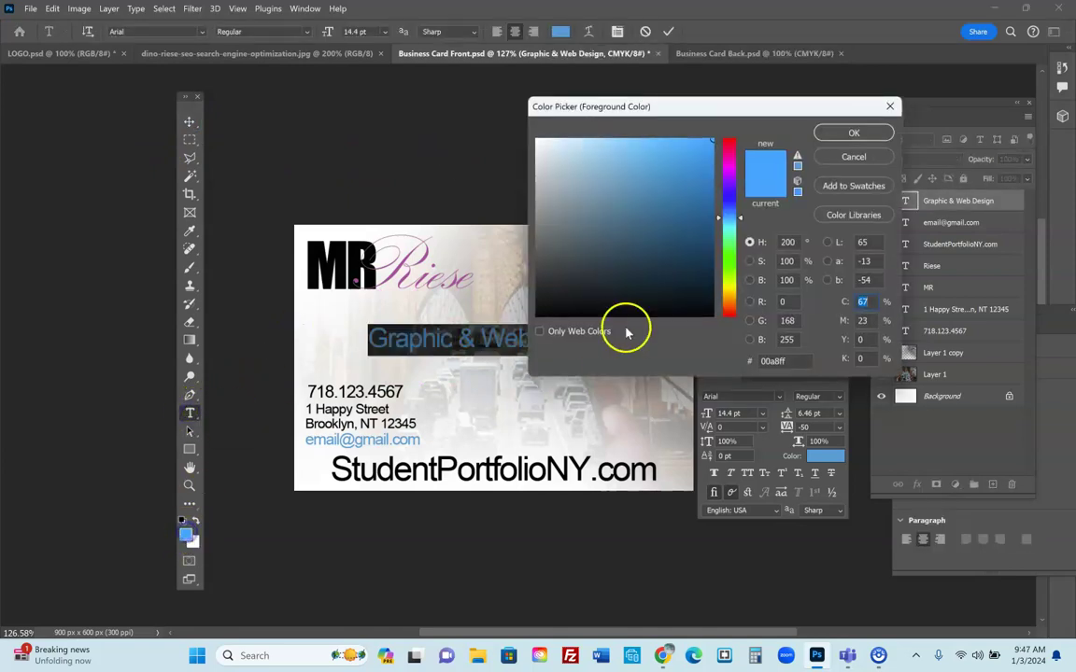
left_click(699, 246)
left_click_drag(644, 233, 528, 331)
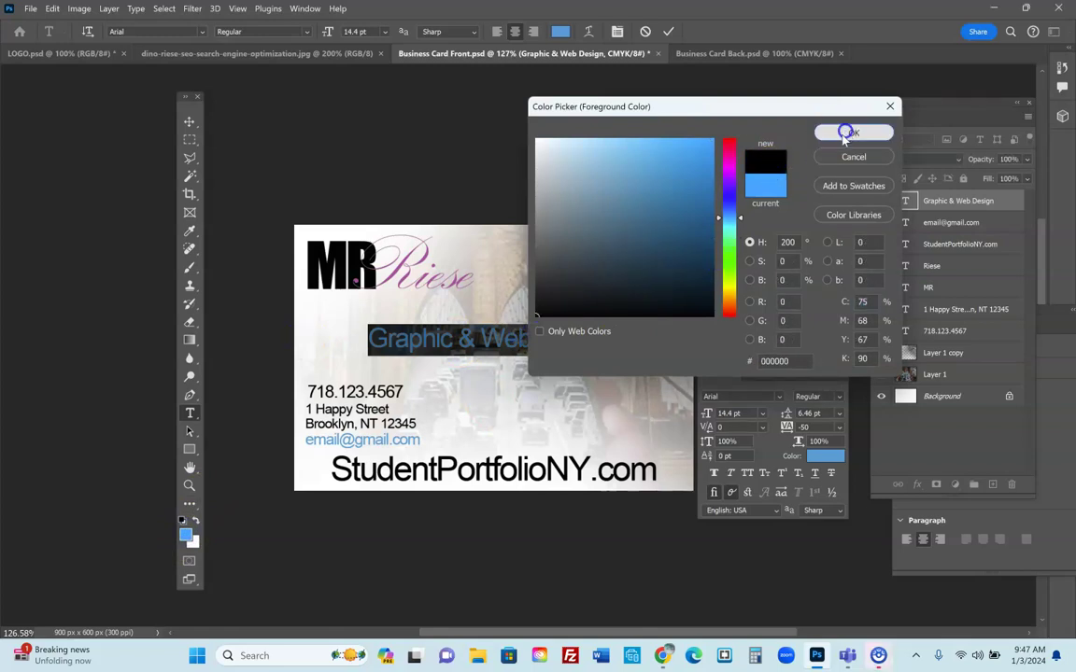
left_click(851, 132)
left_click(189, 121)
left_click(566, 194)
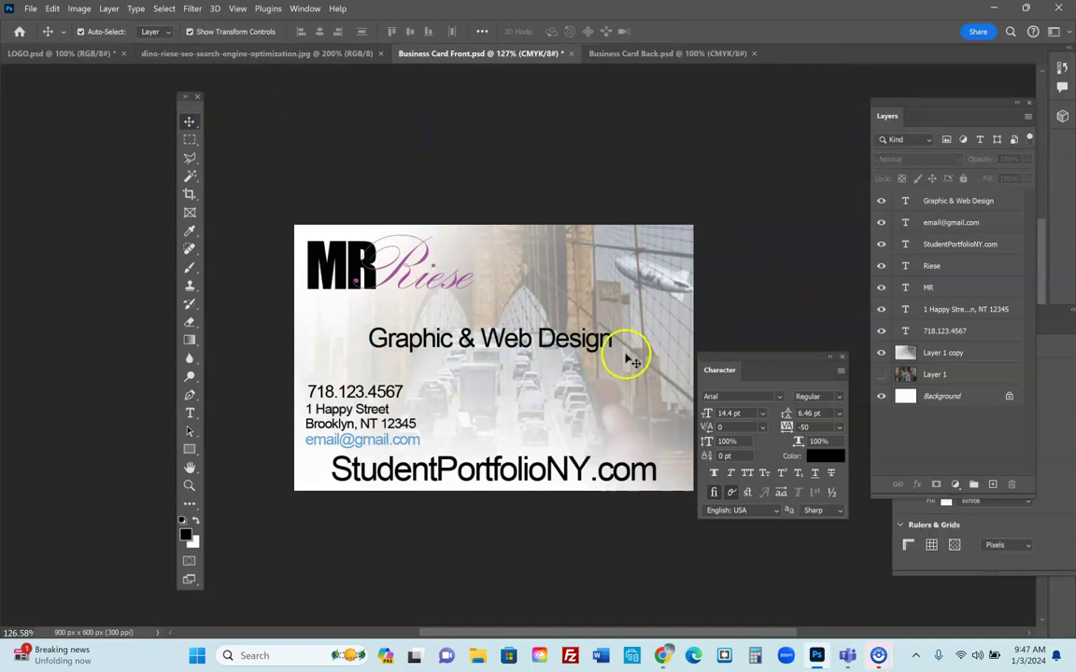
left_click_drag(579, 346, 577, 351)
left_click(581, 160)
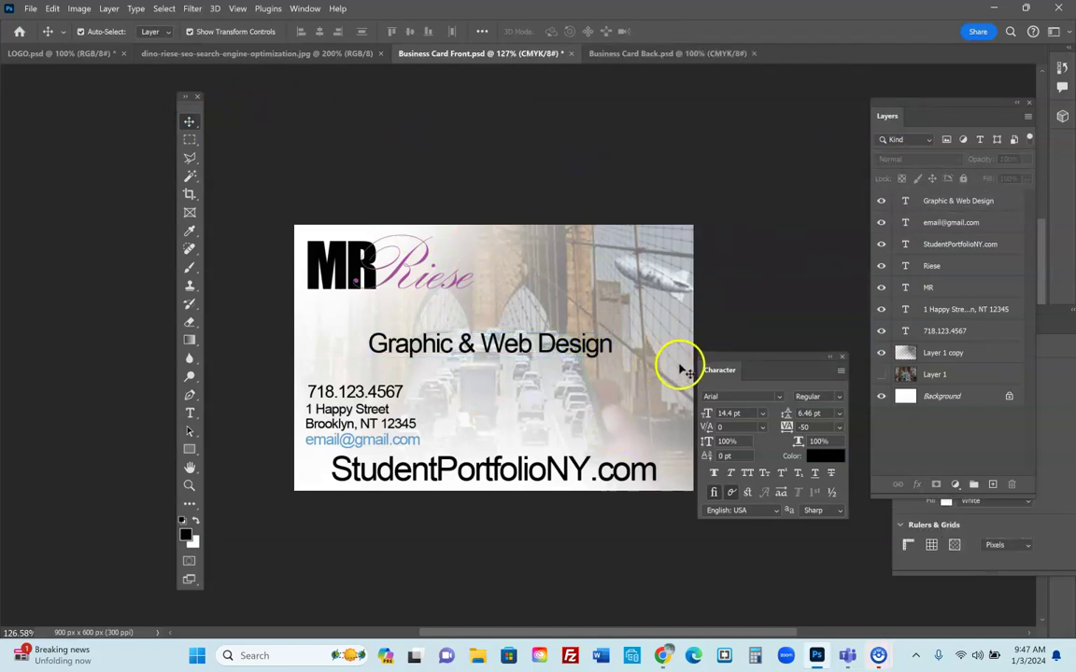
Set the font of the "Graphic & Web Design" text to Impact
left_click(188, 415)
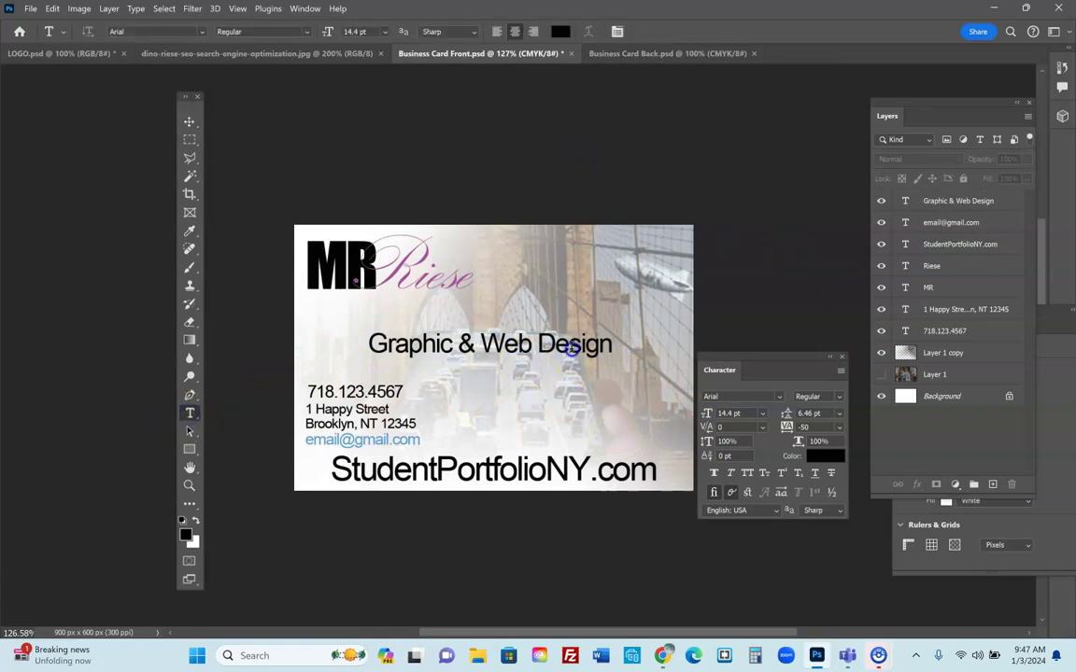
left_click(605, 343)
left_click_drag(617, 344, 369, 345)
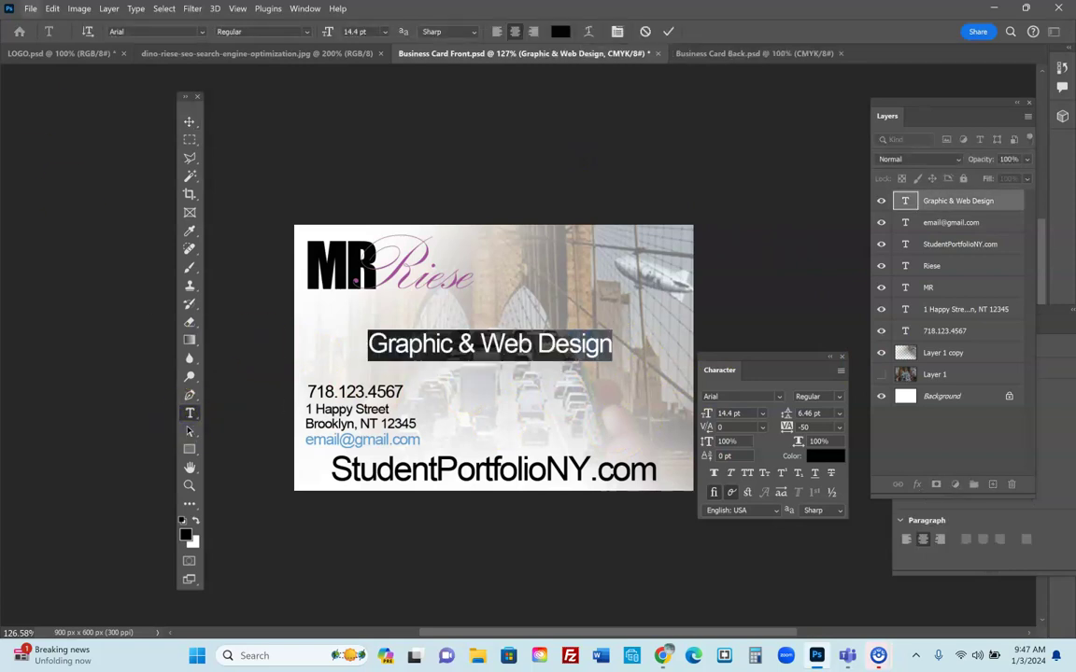
left_click(203, 31)
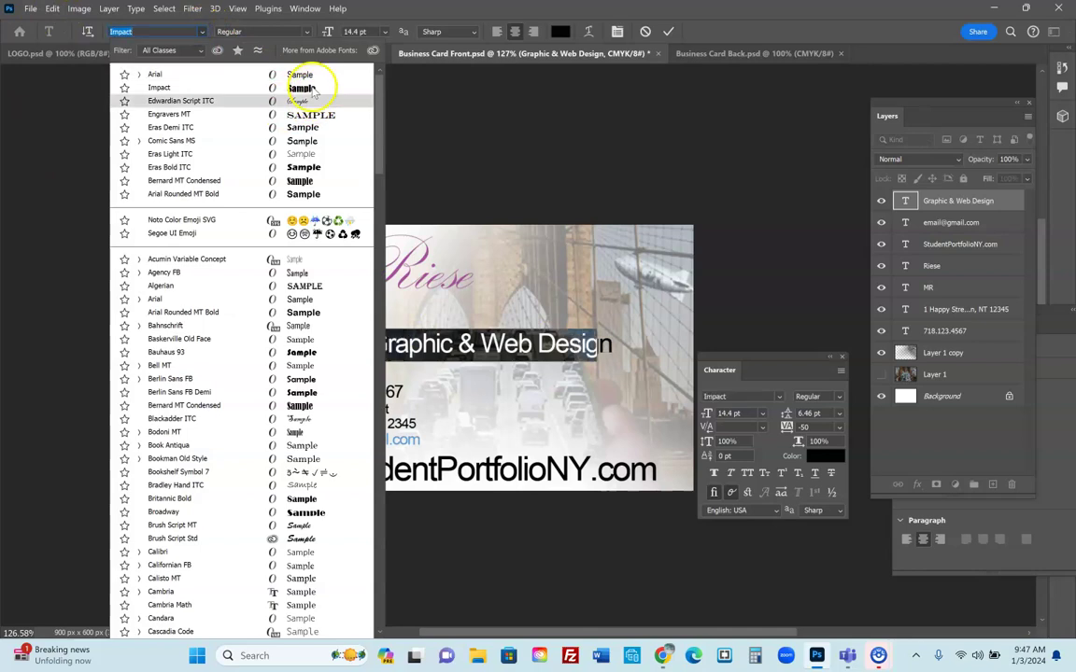
left_click(301, 88)
Enlarge the "Graphic & Web Design" text to about 142%, reposition it between the logo and contact details, and deselect it
left_click(188, 121)
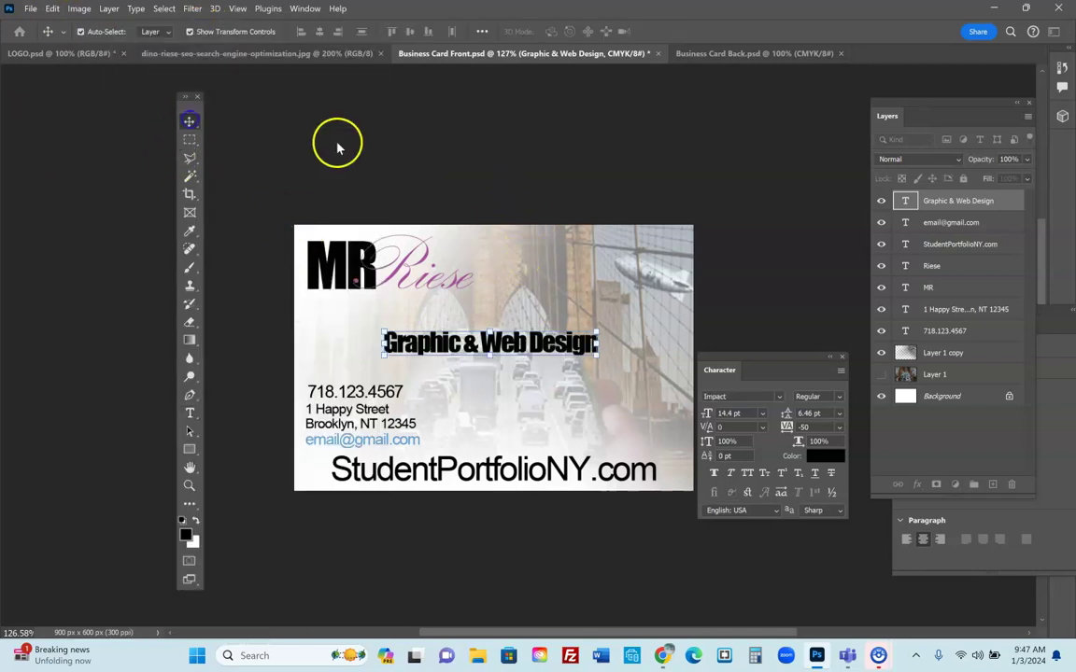
left_click_drag(599, 341, 688, 347)
mouse_move(591, 344)
left_mouse_down()
mouse_move(544, 344)
mouse_move(589, 349)
left_mouse_up()
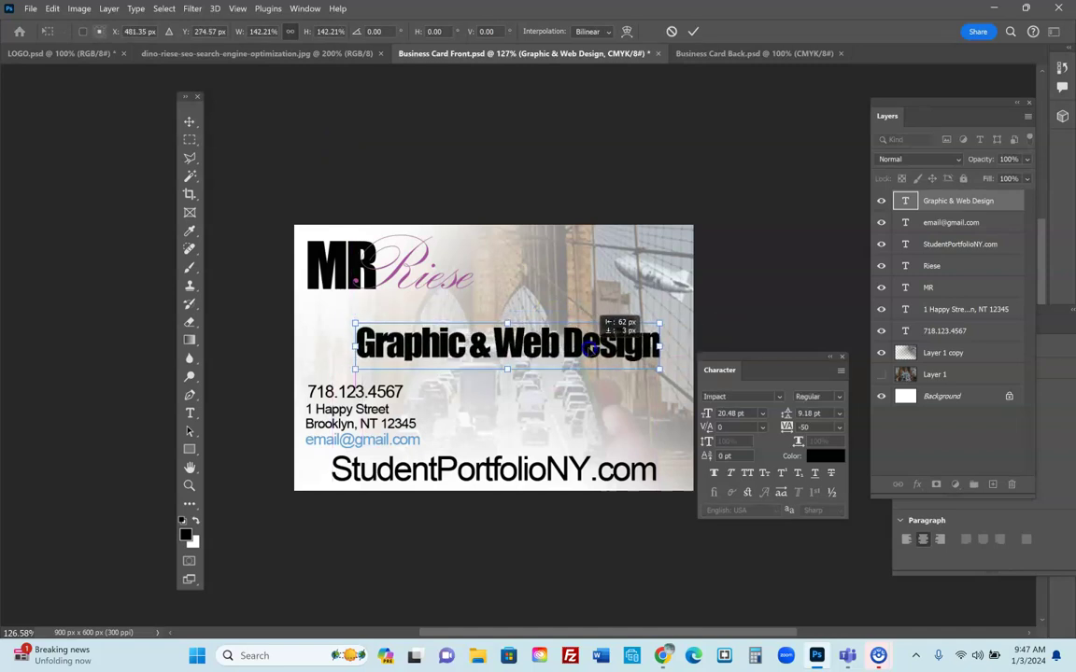
left_click(427, 144)
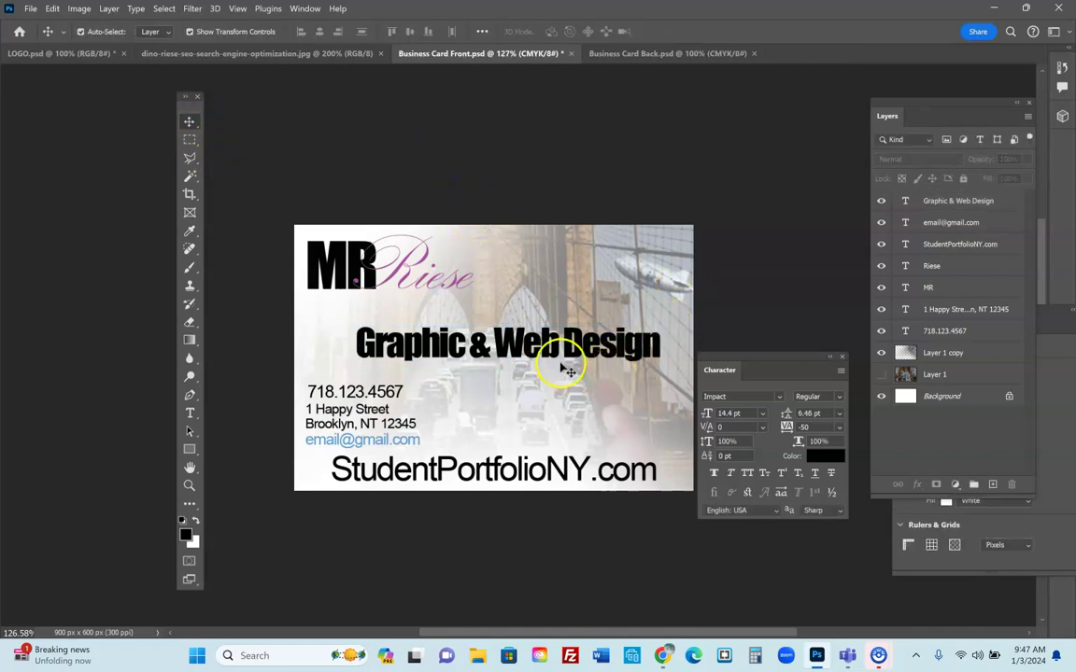
Duplicate the purple script logo text, place the copy below "Graphic & Web Design" and change its wording to "Specialist"
left_click(446, 280)
left_click_drag(936, 266, 992, 485)
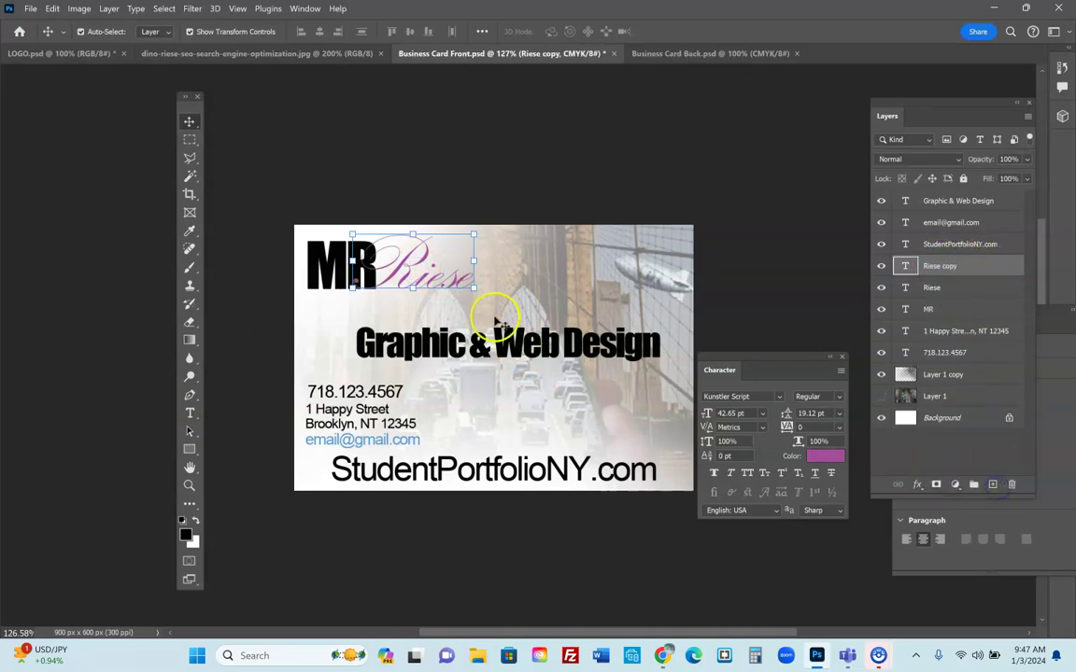
left_click_drag(414, 268, 388, 390)
left_click(190, 413)
left_click(590, 396)
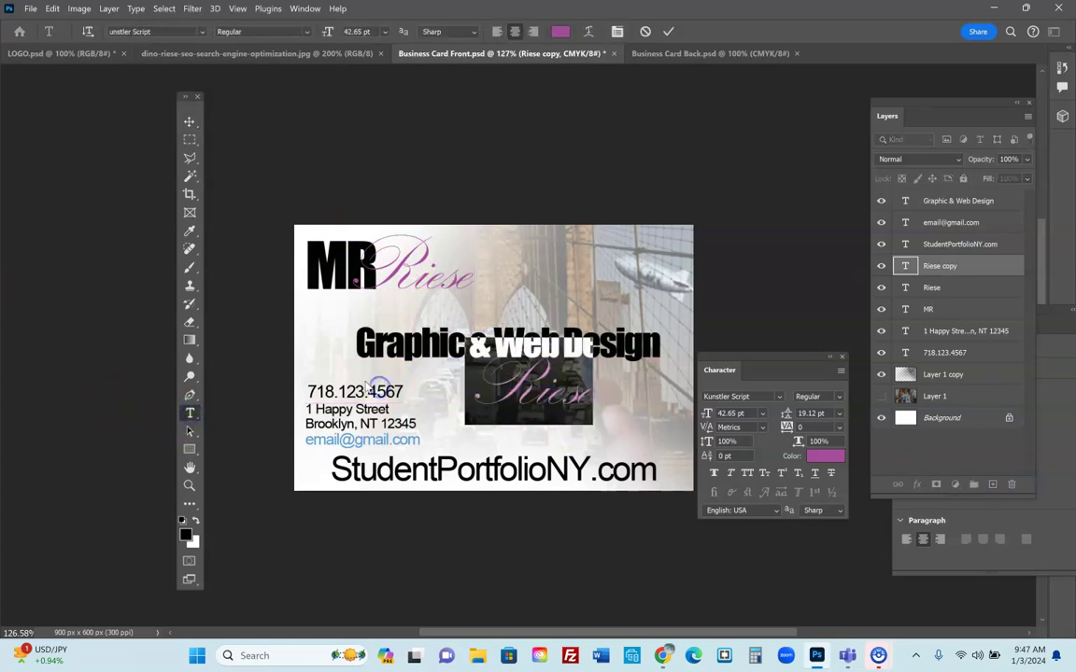
type("Specialist")
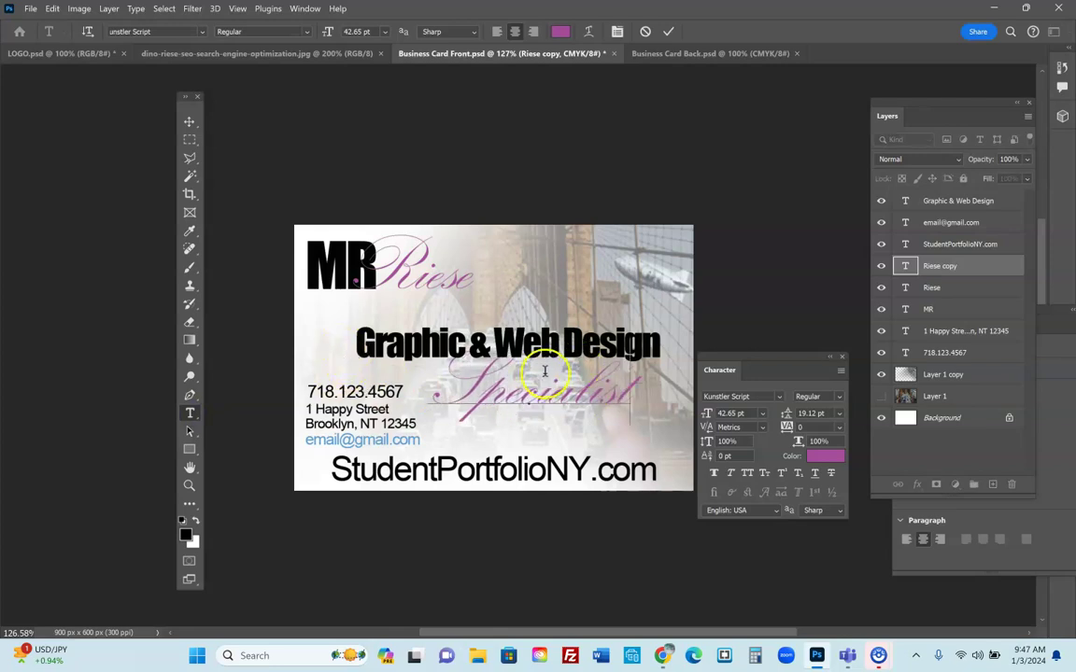
Shrink the "Specialist" text, position it just beneath "Web Design" and deselect it
left_click(188, 121)
left_click_drag(434, 347, 561, 384)
left_click(189, 119)
left_click(319, 126)
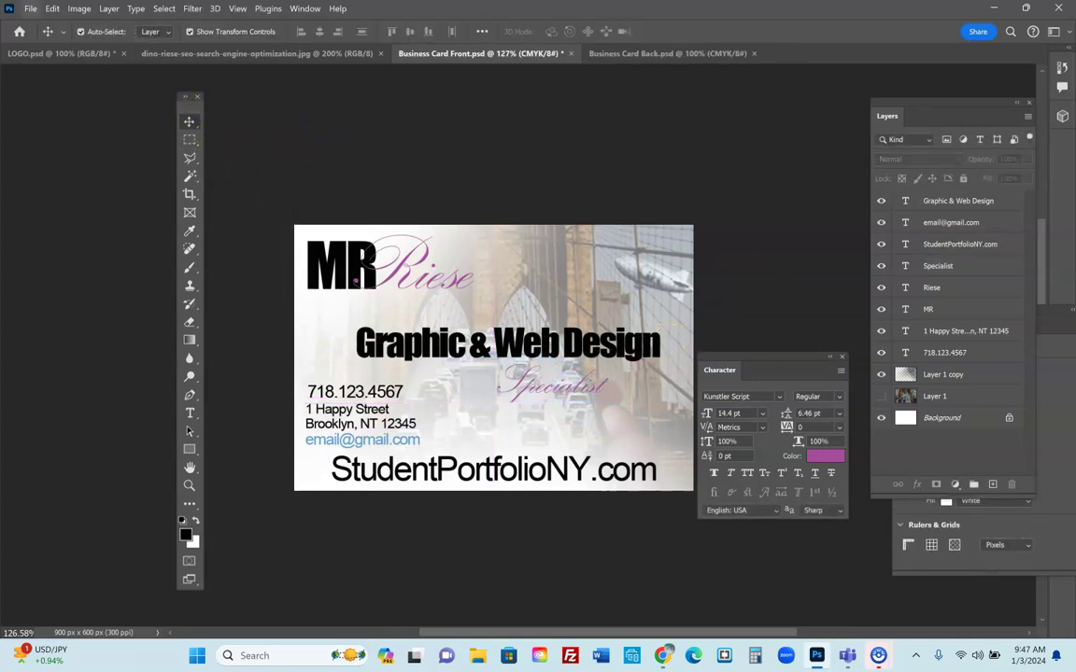
Save the front card in Photoshop format over the existing Business Card Front file in the Business Card folder
left_click(31, 10)
left_click(64, 175)
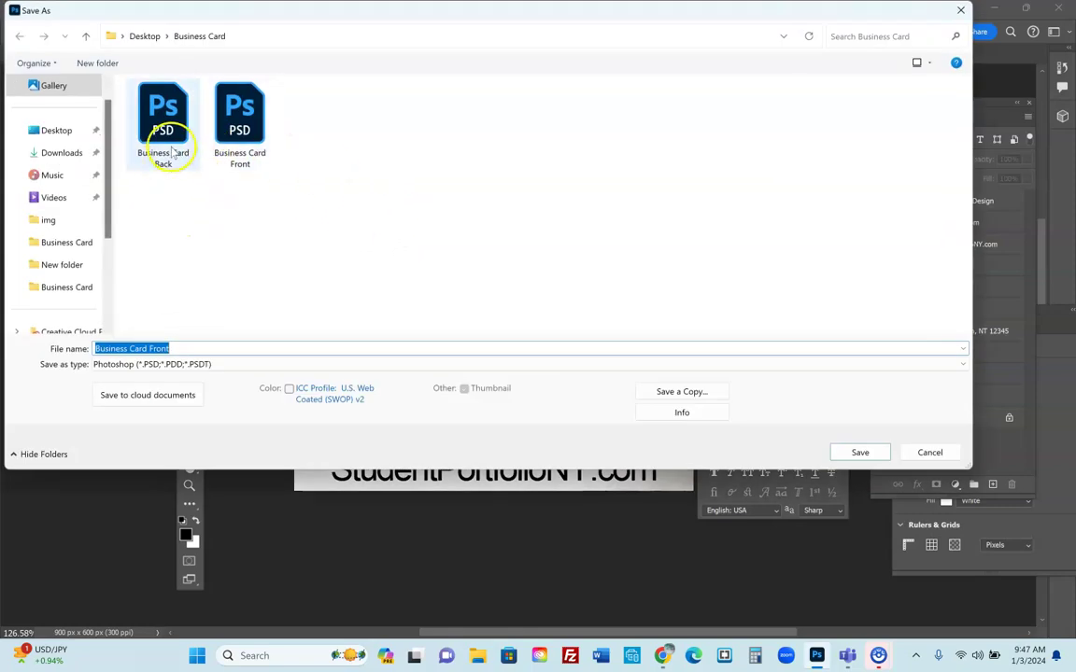
left_click(247, 140)
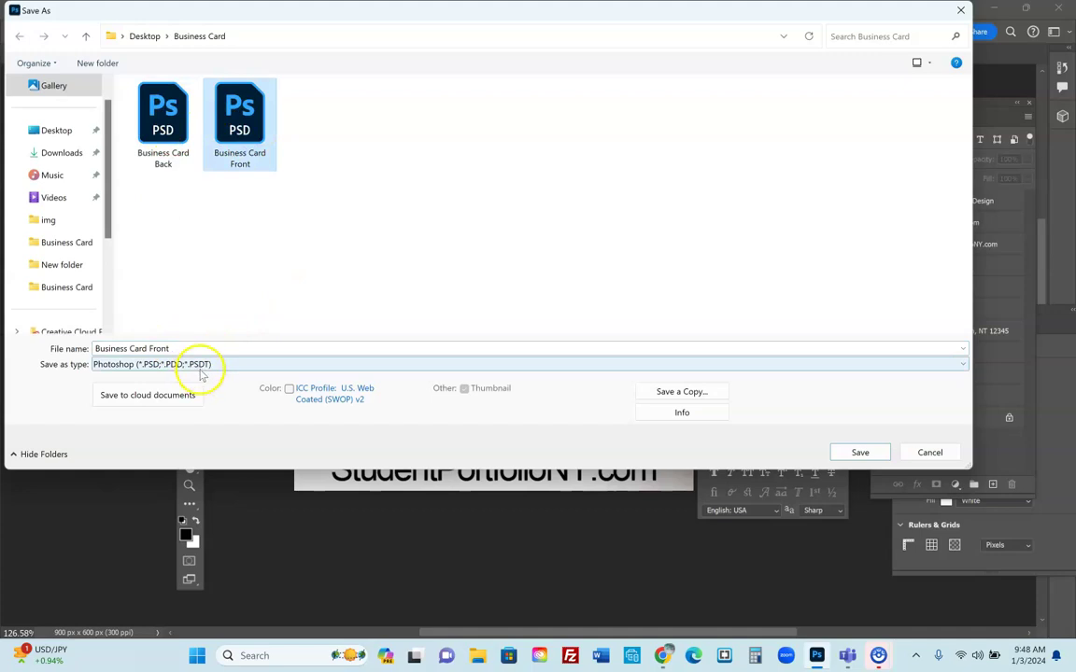
left_click(859, 452)
left_click(575, 329)
left_click(702, 179)
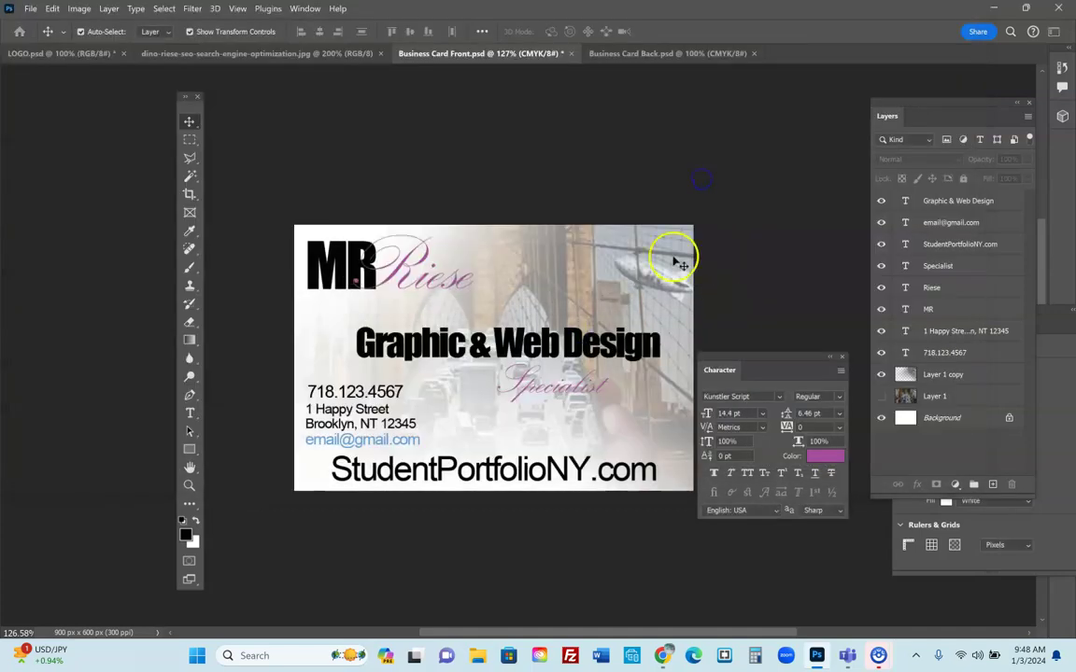
Save the front card as a Photoshop PDF named Business Card Front with the High Quality Print preset
left_click(32, 13)
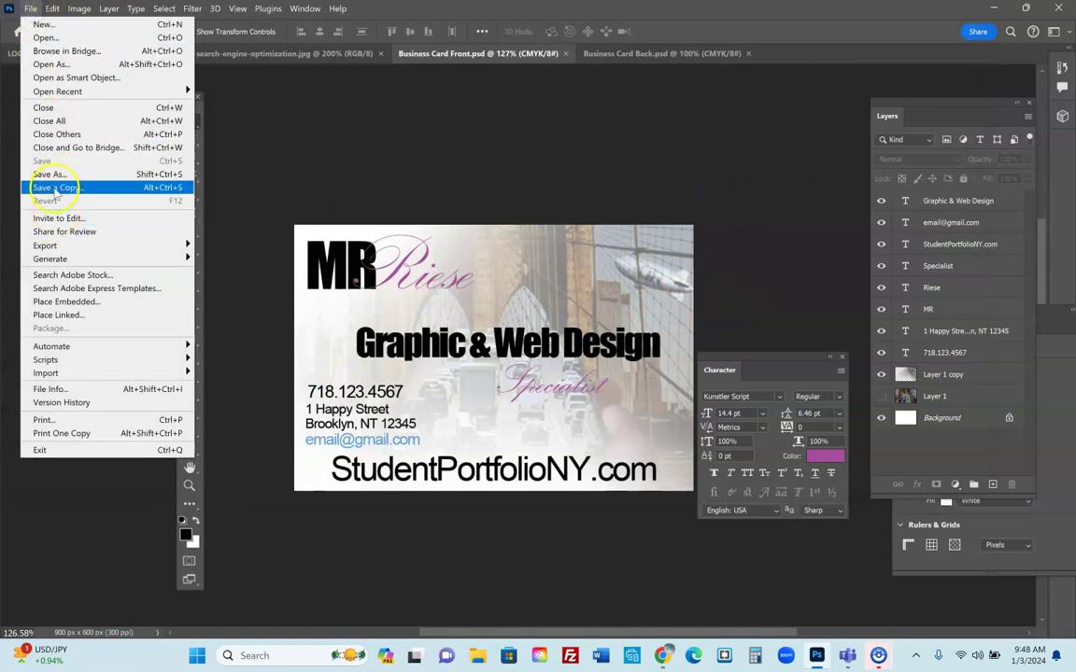
left_click(52, 172)
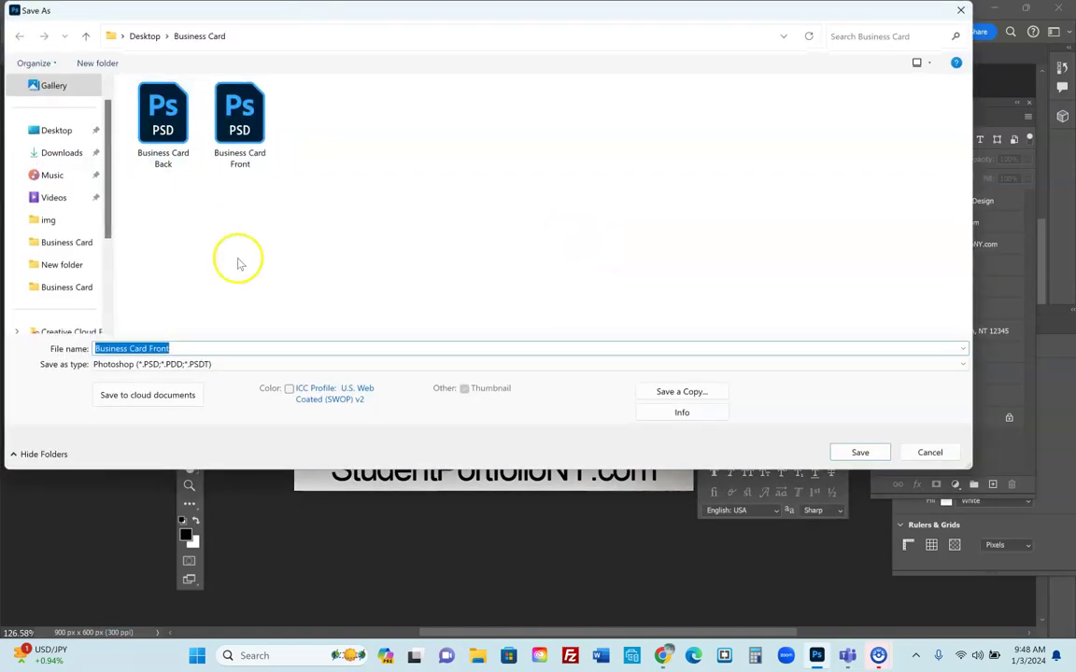
left_click(209, 364)
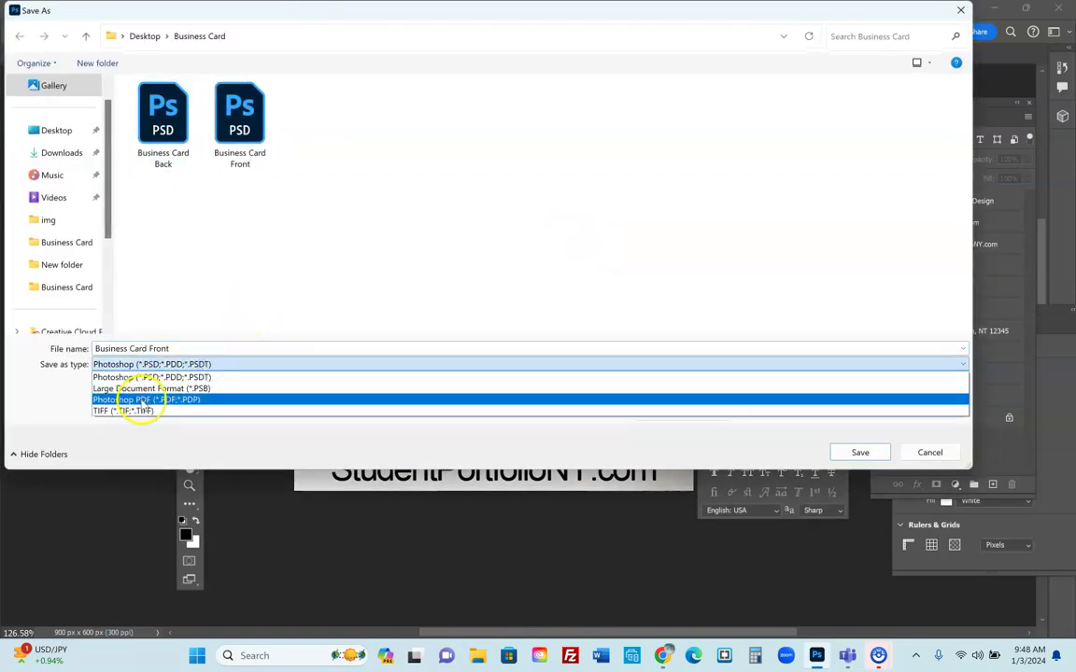
left_click(173, 401)
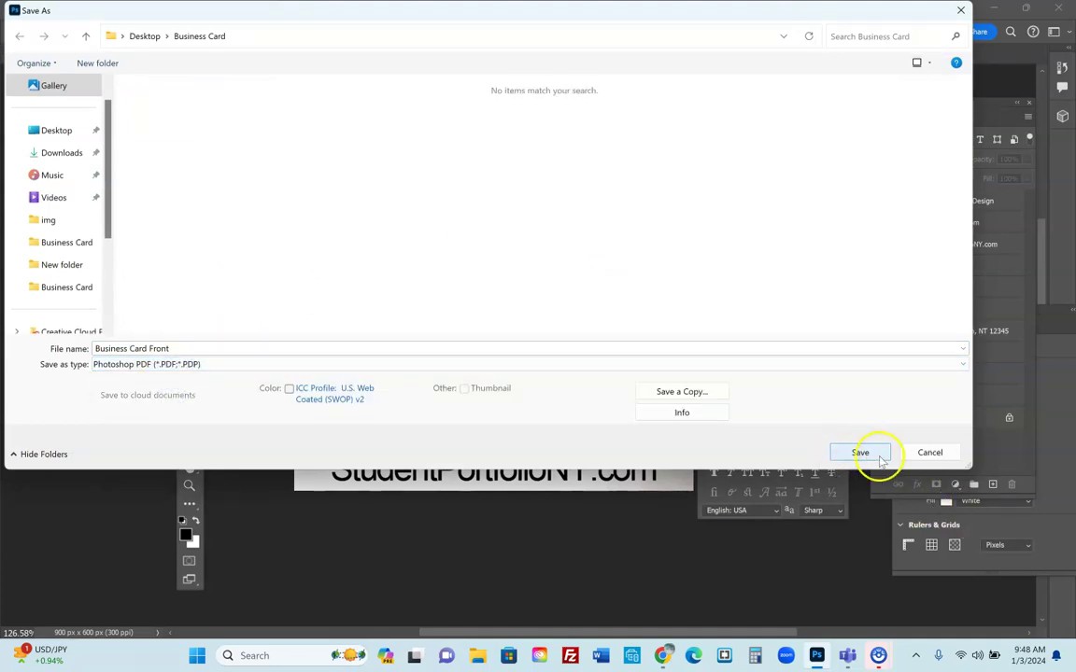
left_click(859, 452)
left_click(601, 269)
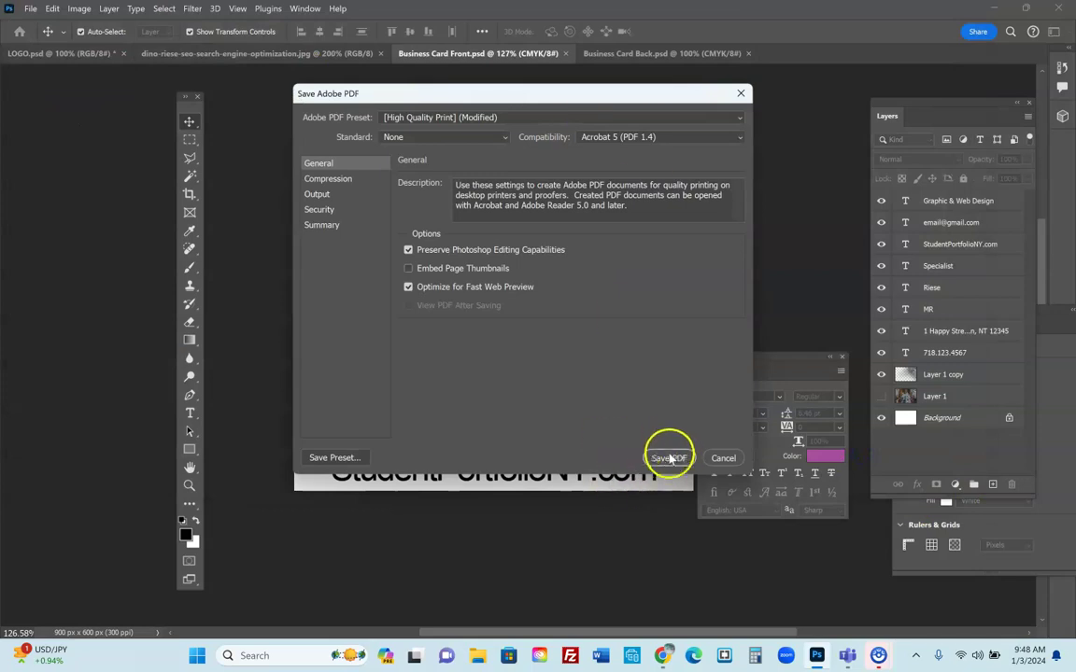
left_click(670, 457)
left_click(619, 292)
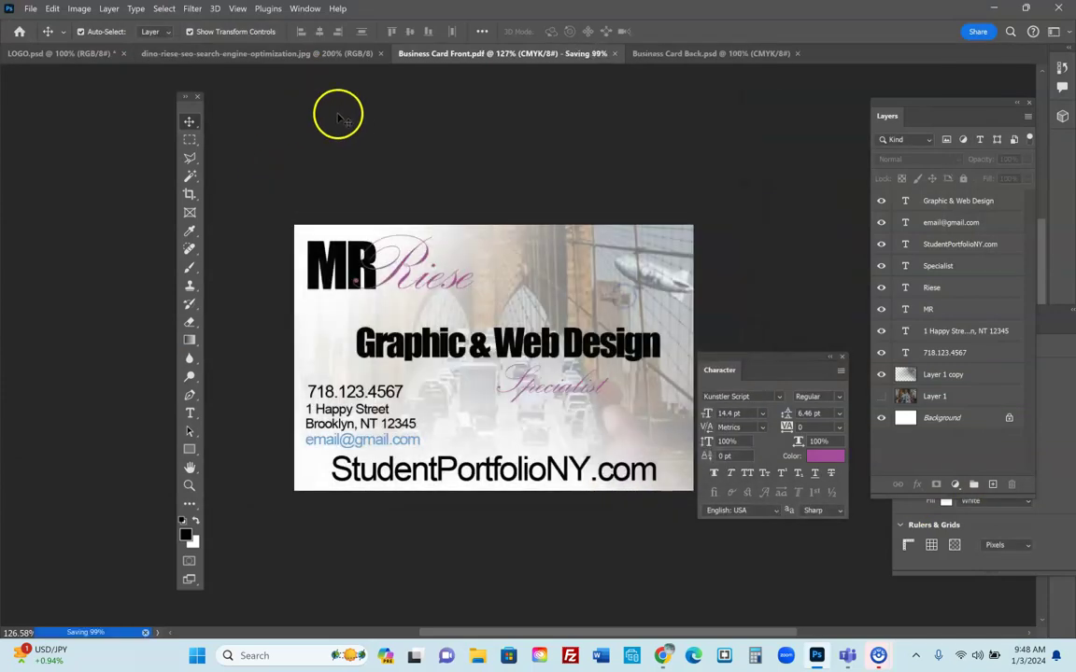
Copy the two logo text layers from the front card and paste them into the Business Card Back document
left_click(638, 54)
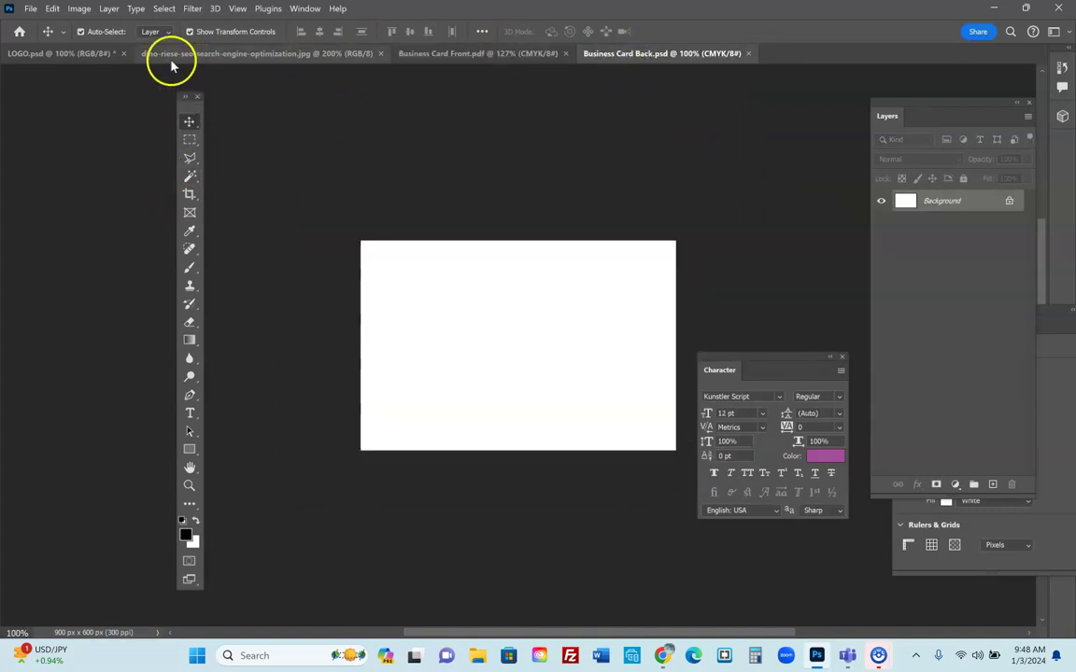
left_click(456, 54)
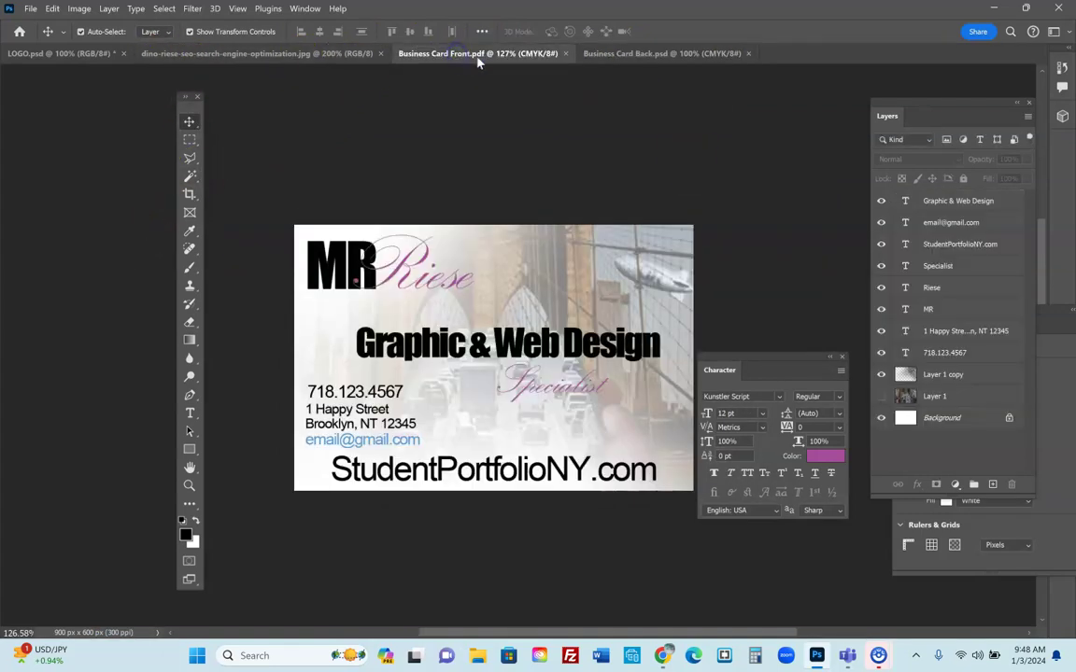
left_click(944, 310)
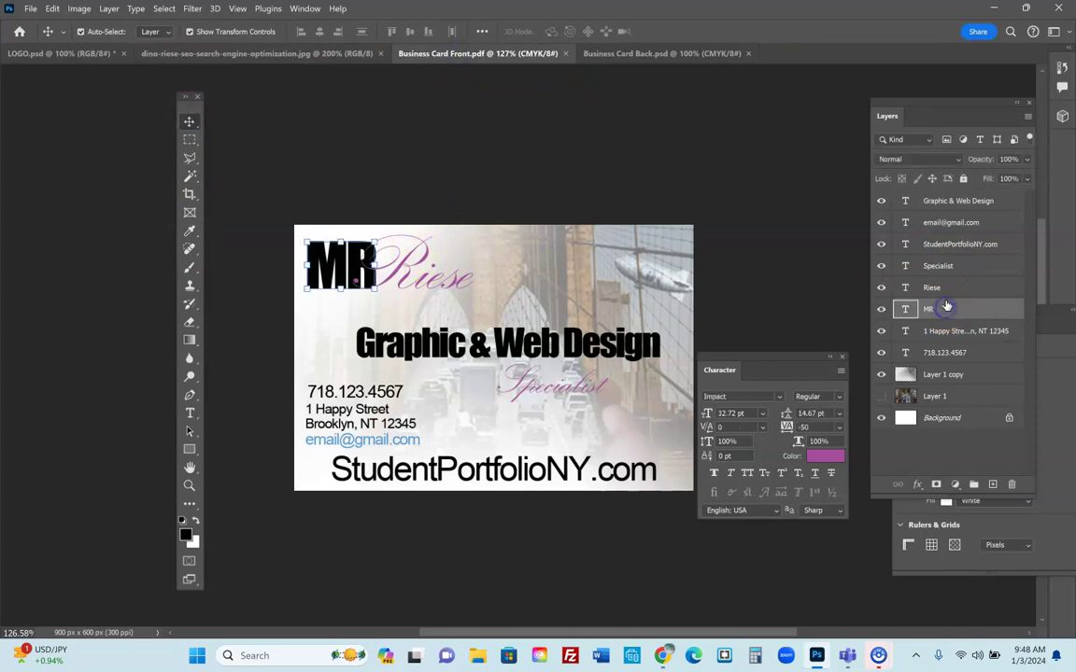
left_click(947, 289, "shift")
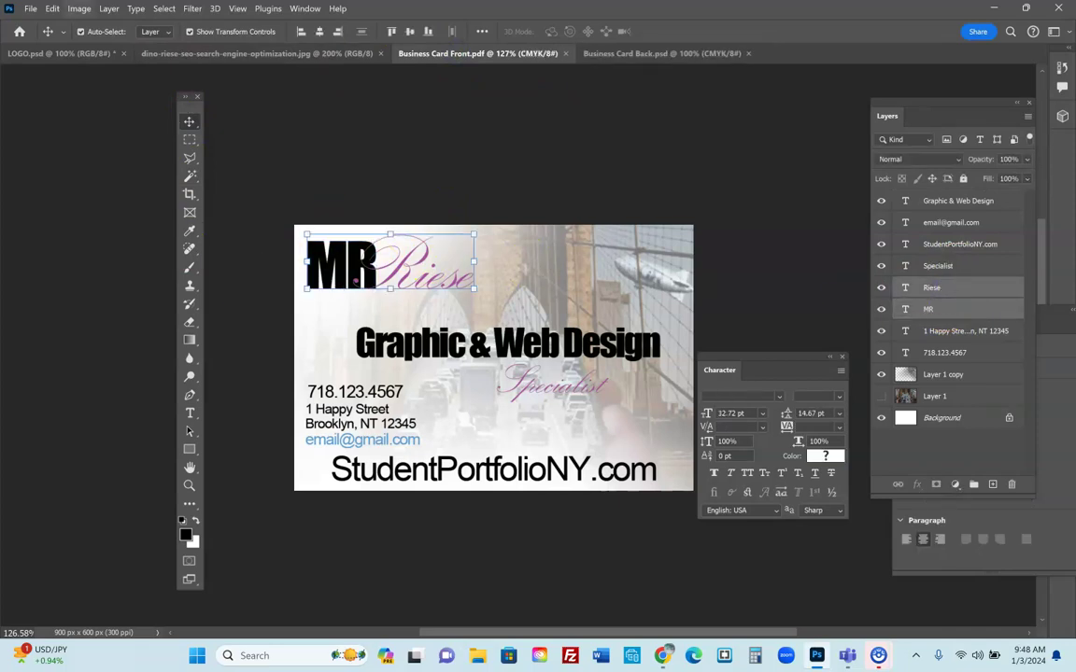
left_click(53, 9)
left_click(72, 96)
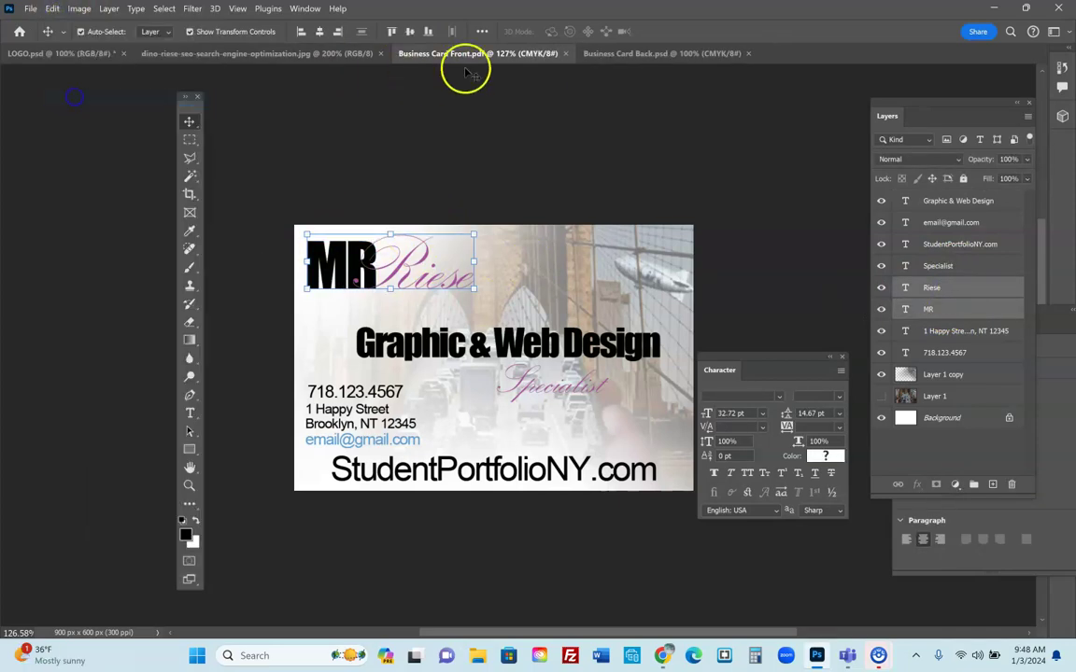
left_click(652, 55)
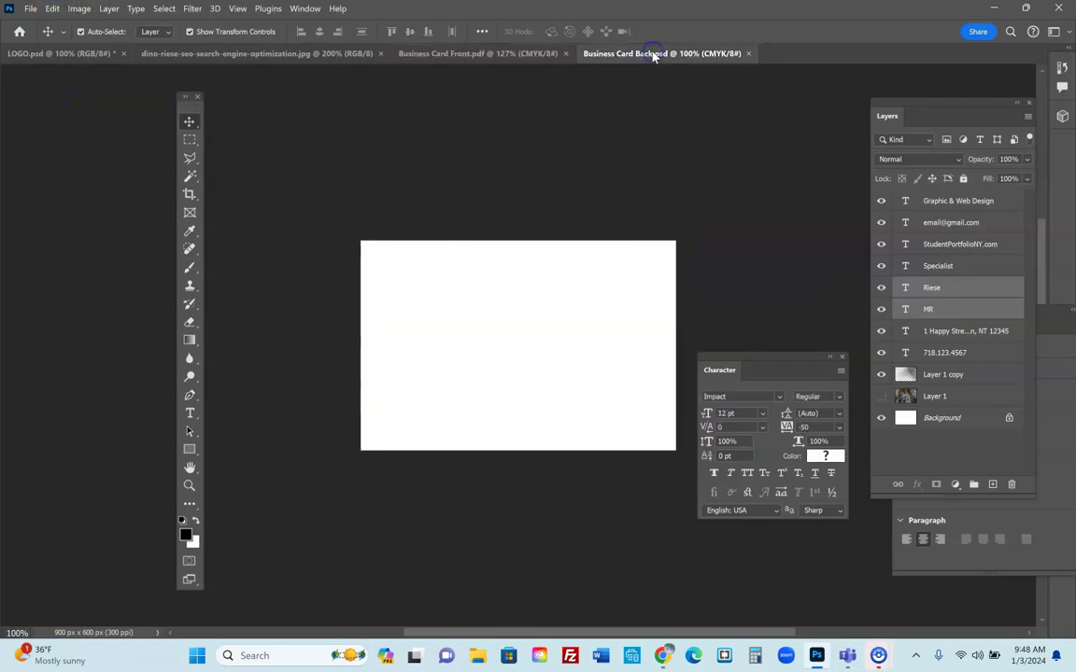
left_click(53, 9)
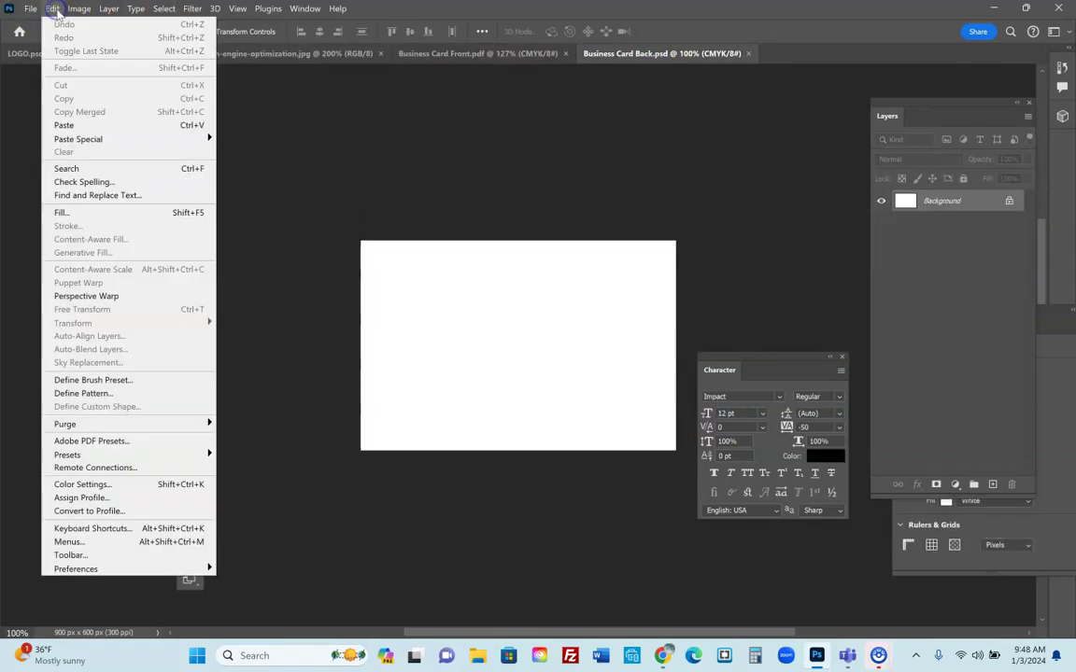
left_click(65, 127)
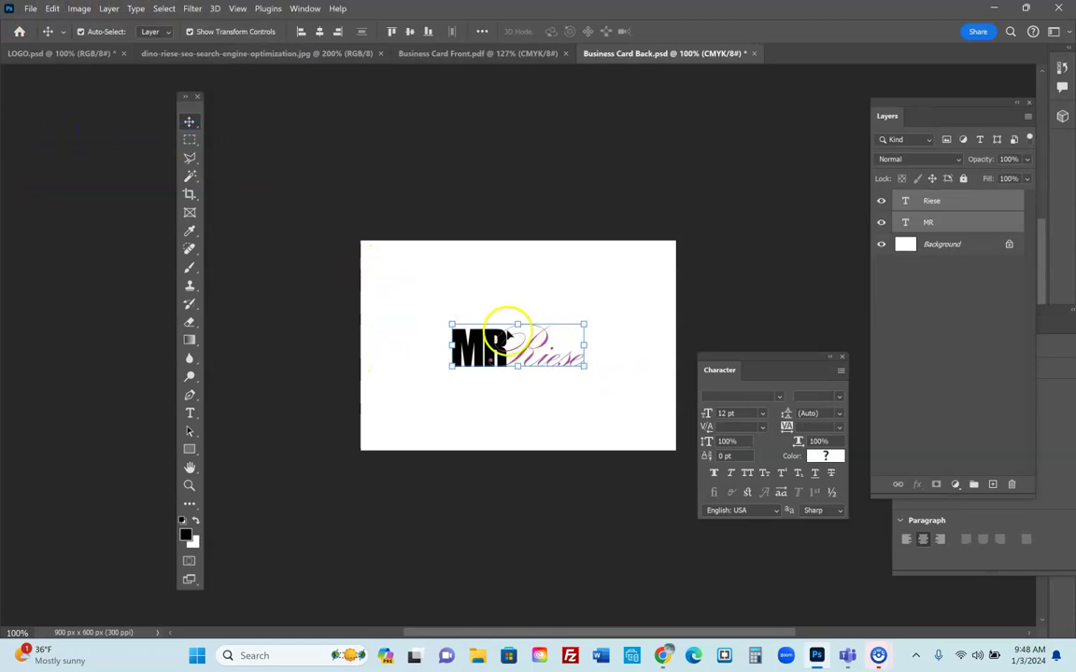
Move both logo text layers together to the lower part of the back card and deselect them
left_click(530, 390)
left_click(485, 348)
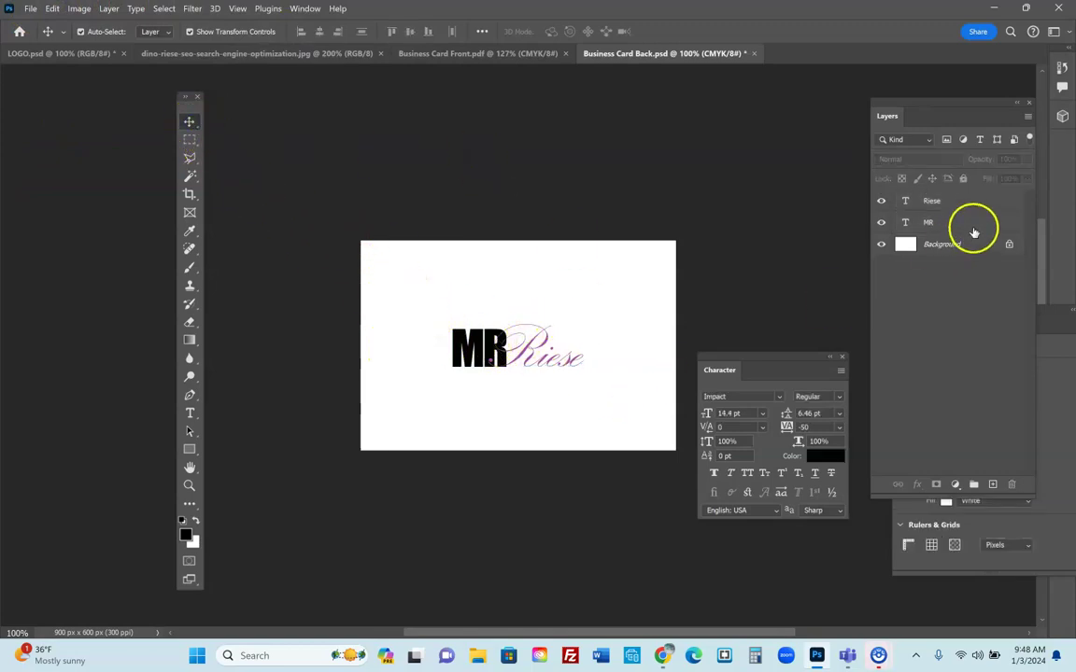
left_click(945, 225)
left_click(933, 200, "shift")
left_click_drag(492, 341, 490, 399)
left_click(495, 205)
Switch to Chrome, open the student portfolio site's home page in a new tab and copy its web address
left_click(662, 656)
left_click(679, 584)
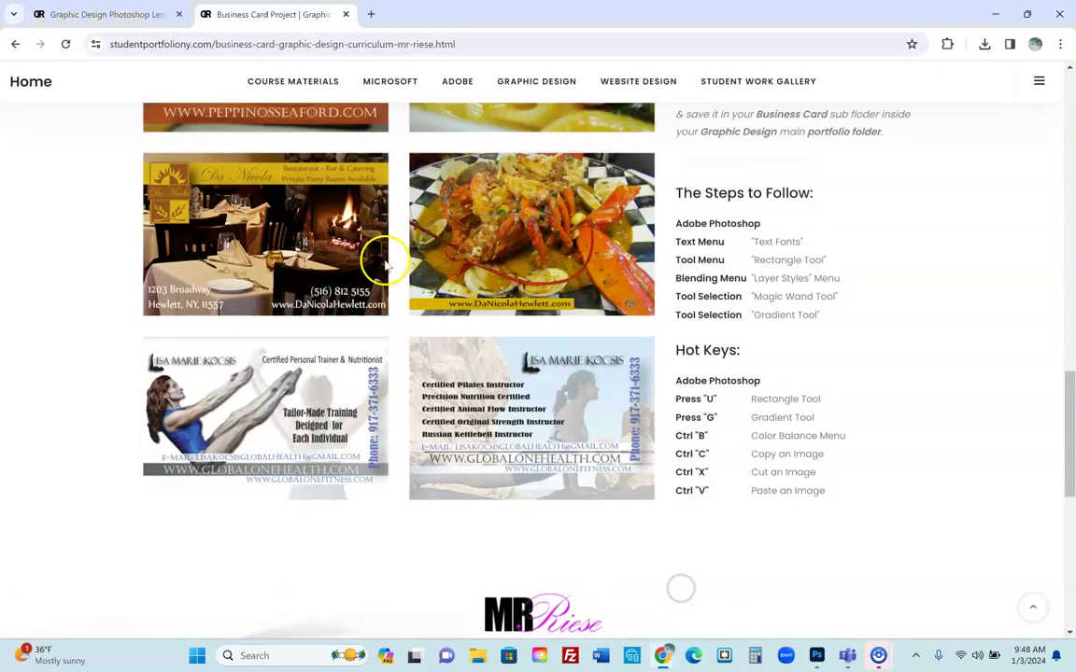
scroll(386, 267, "up", 3)
left_click(39, 86)
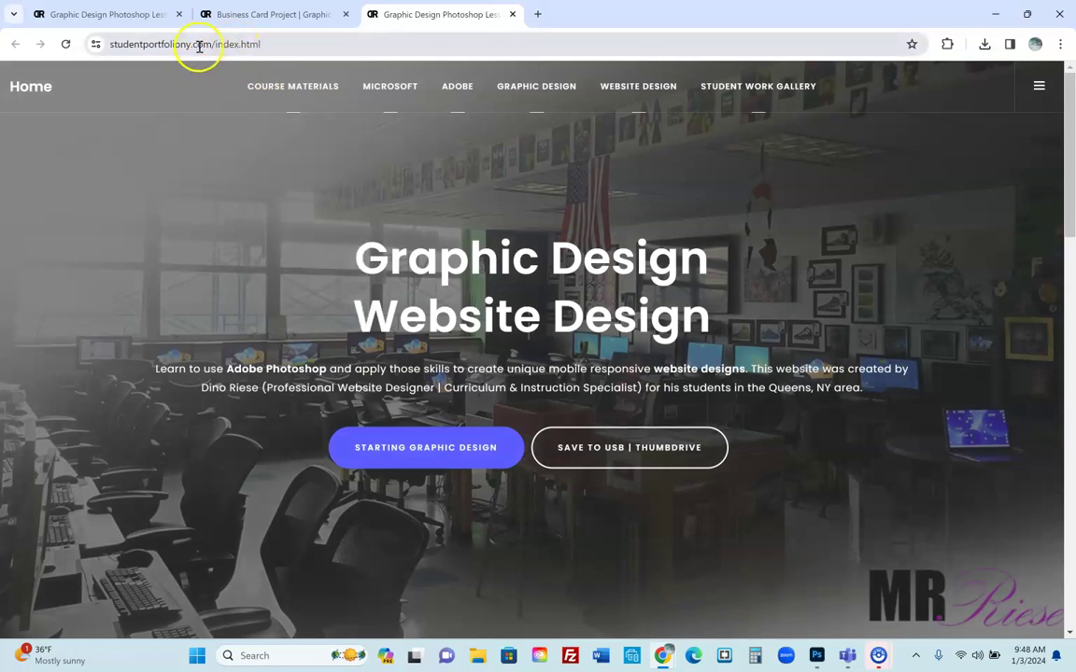
left_click(197, 44)
right_click(197, 47)
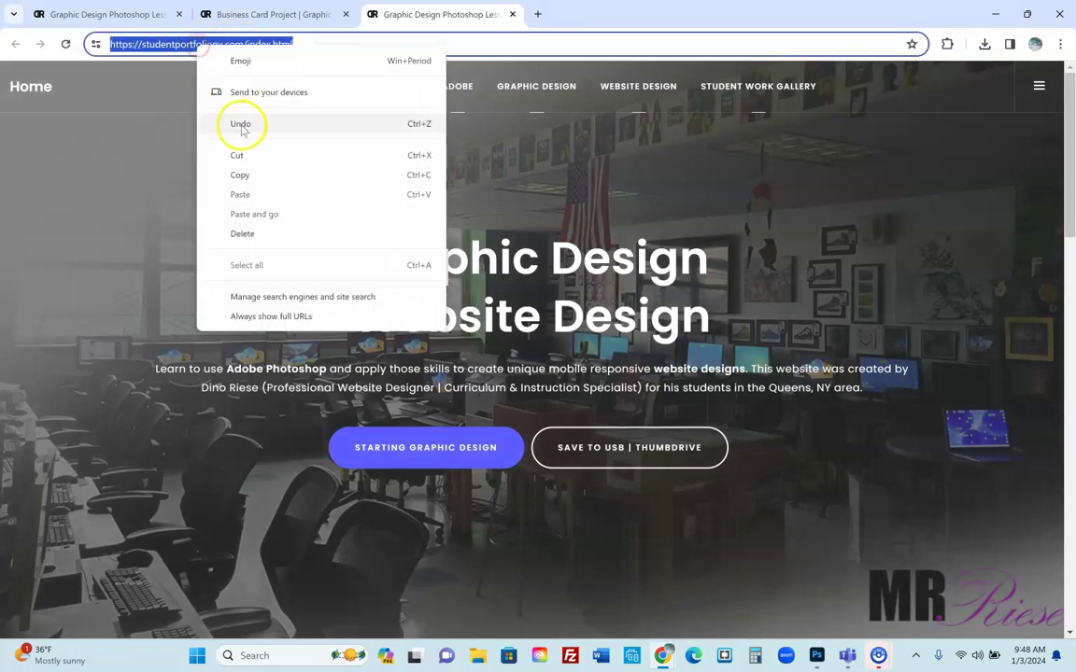
left_click(250, 170)
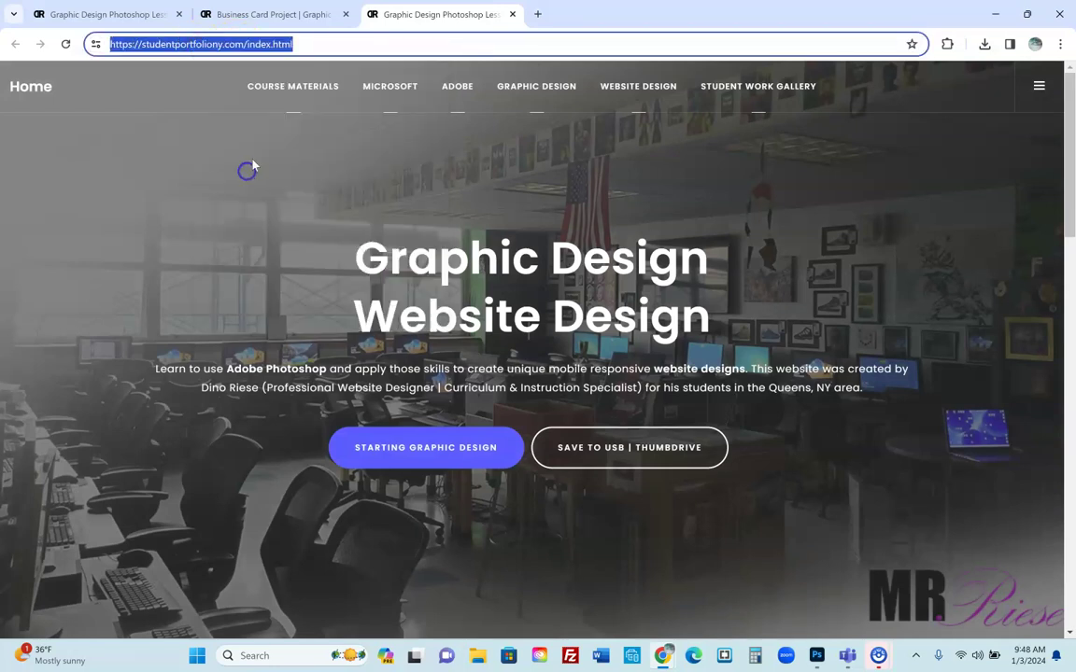
Open google.com in a new tab and search for "qr code generator"
left_click(536, 13)
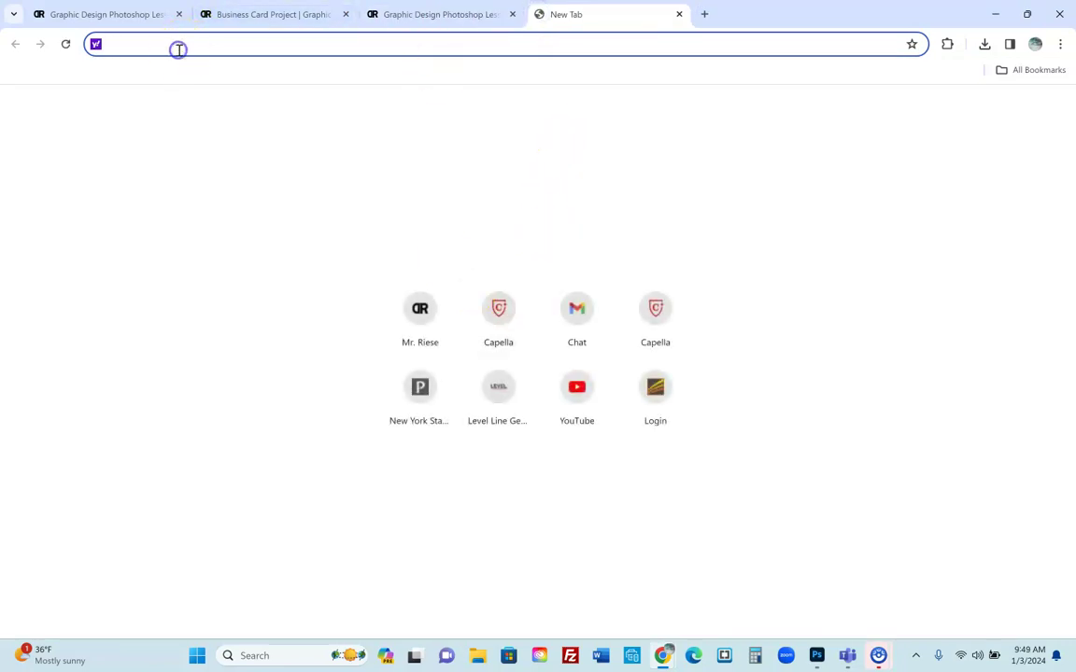
type("google.com")
key("Return")
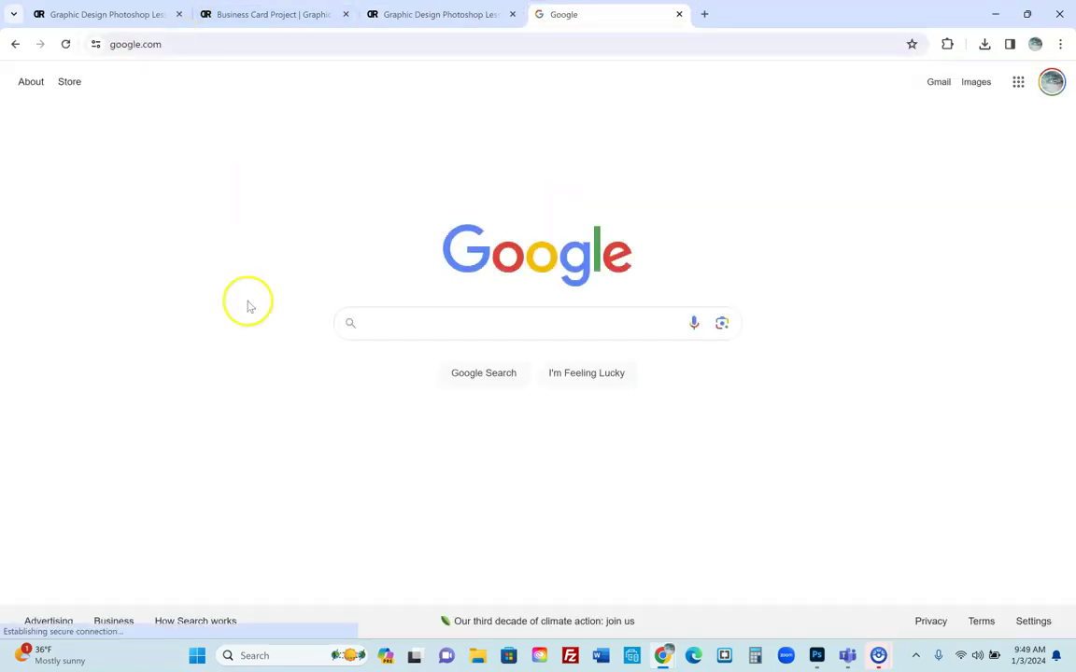
left_click(433, 325)
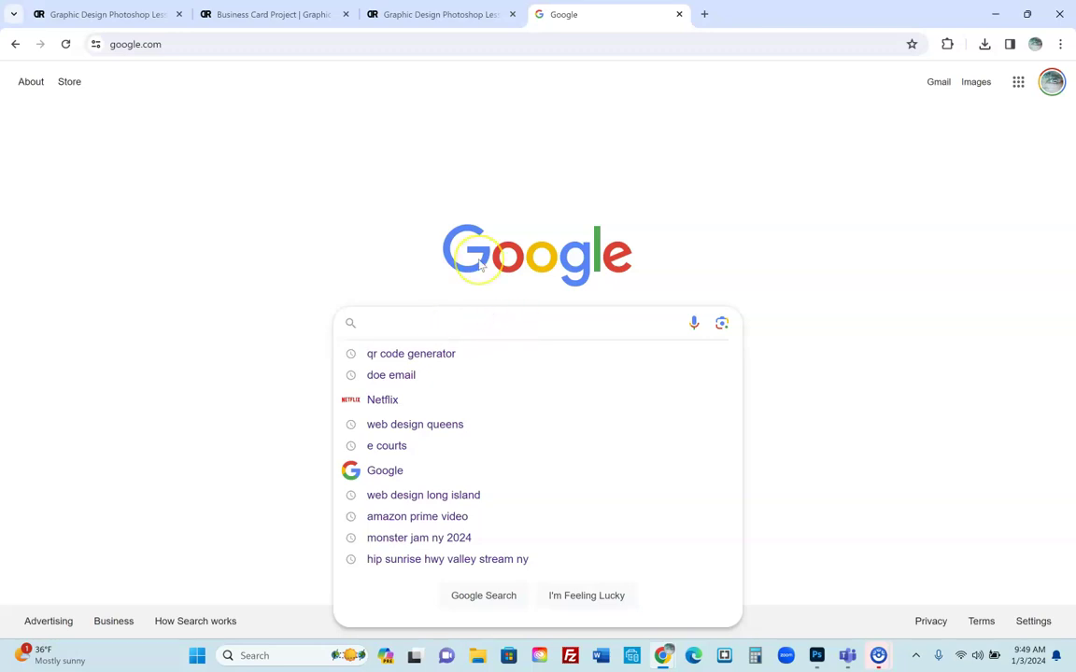
type("qr c")
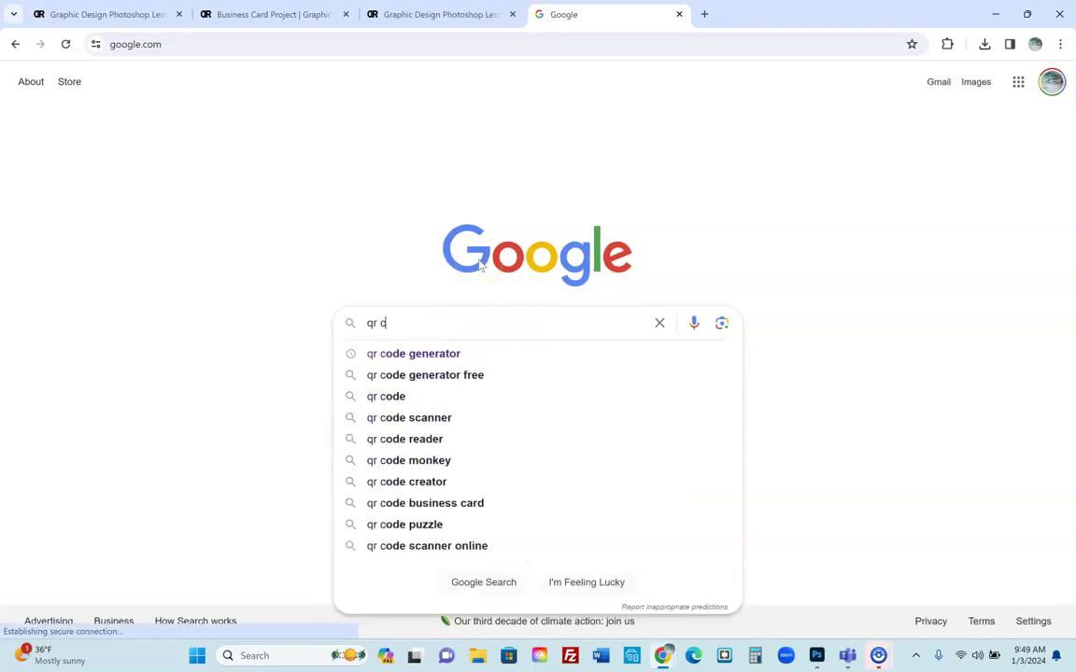
type("ode generator")
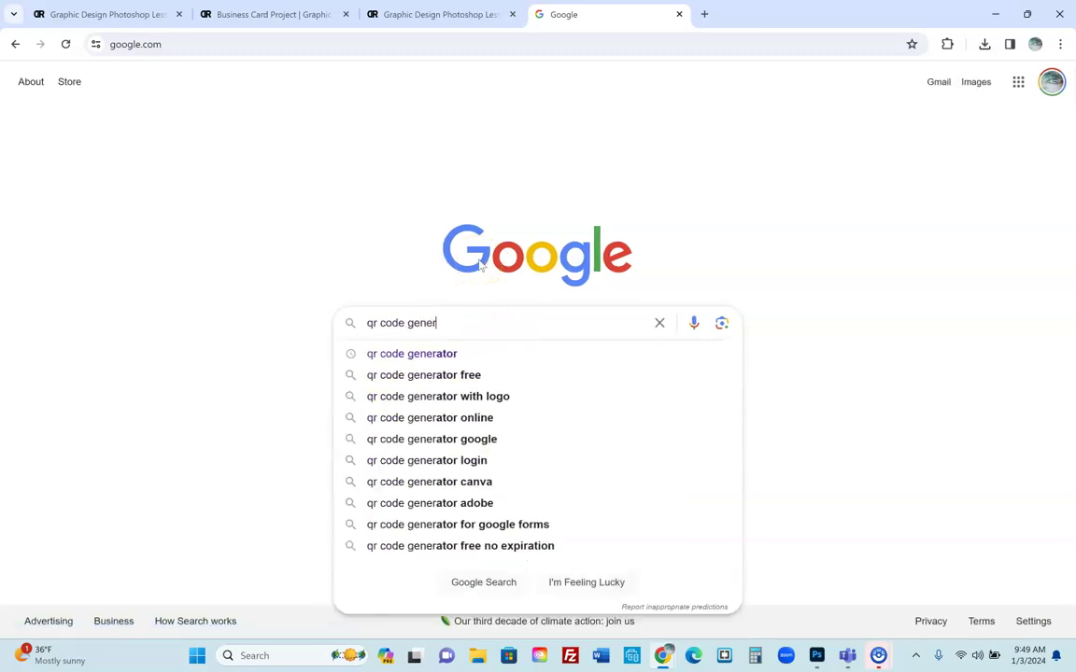
left_click(429, 354)
scroll(438, 344, "down", 3)
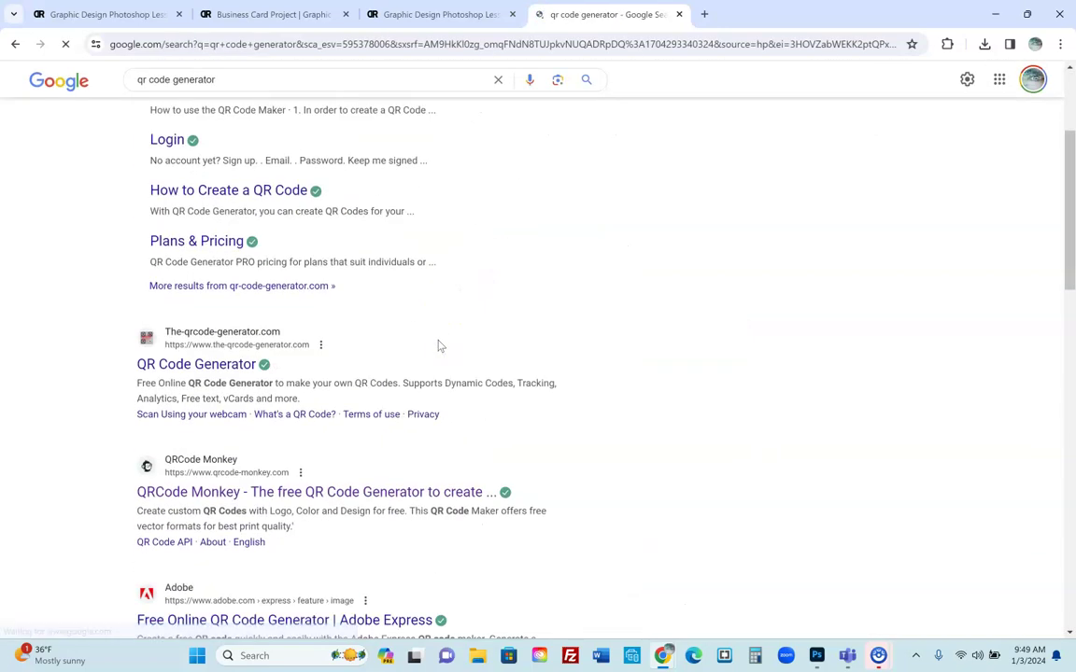
scroll(438, 345, "down", 2)
left_click(149, 340)
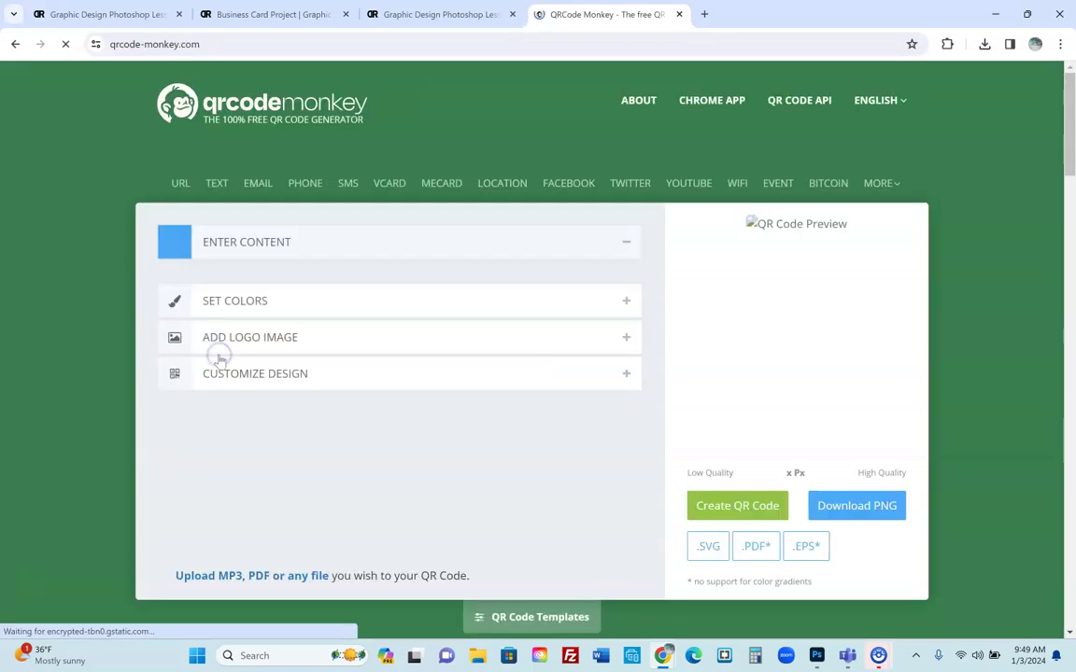
left_click(229, 245)
left_click(223, 308)
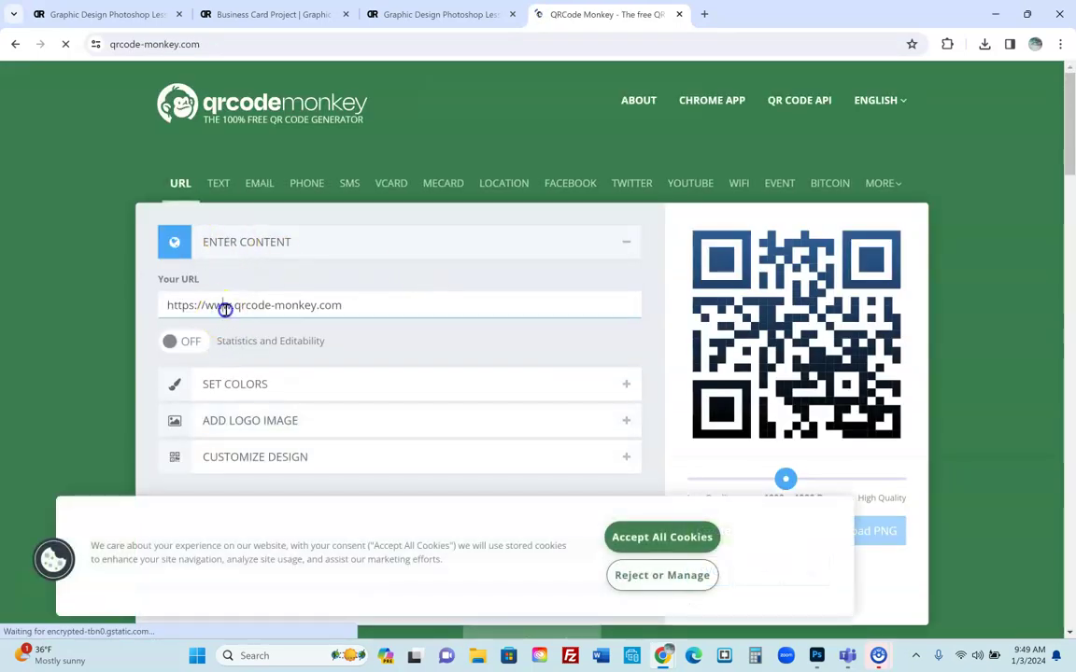
triple_click(223, 308)
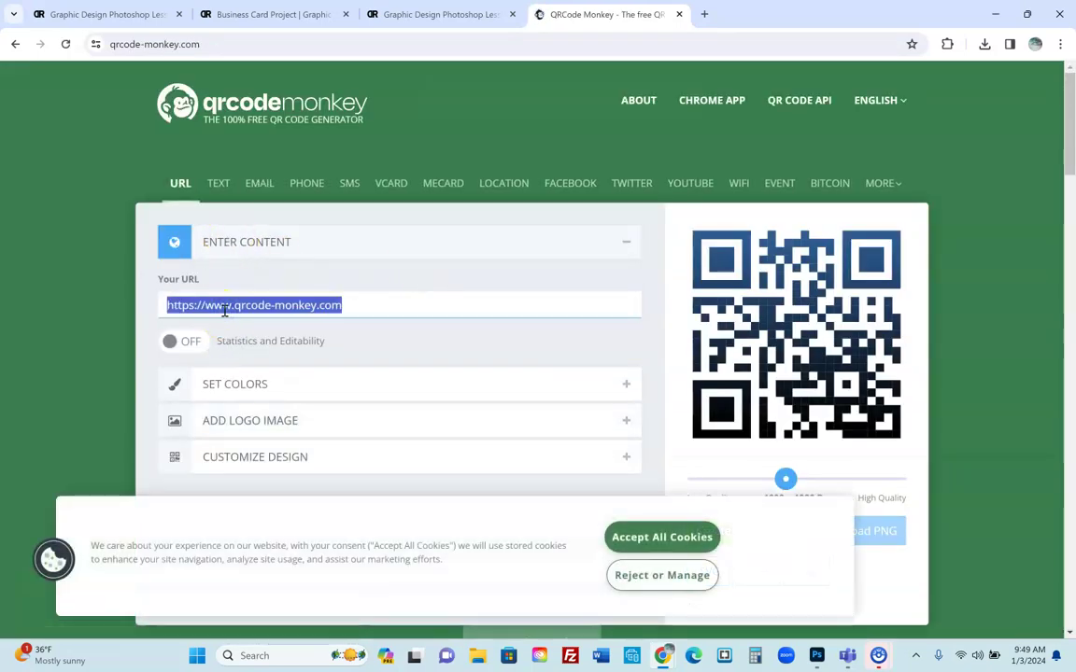
key("ctrl+v")
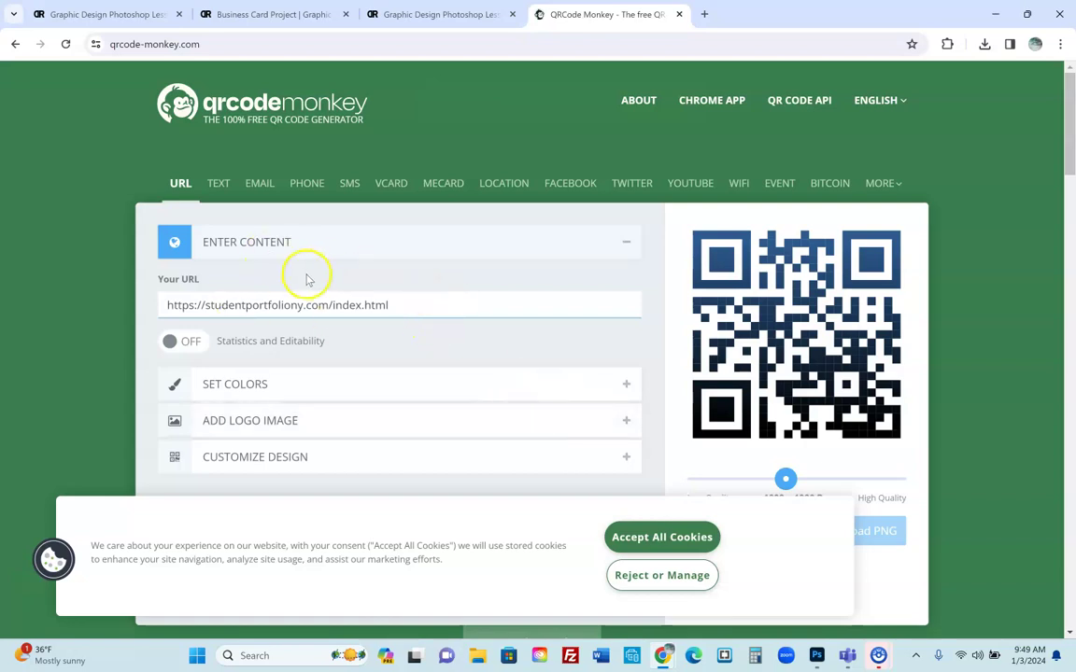
Create the QR code for the portfolio site's address and download it as a PNG
scroll(416, 256, "down", 3)
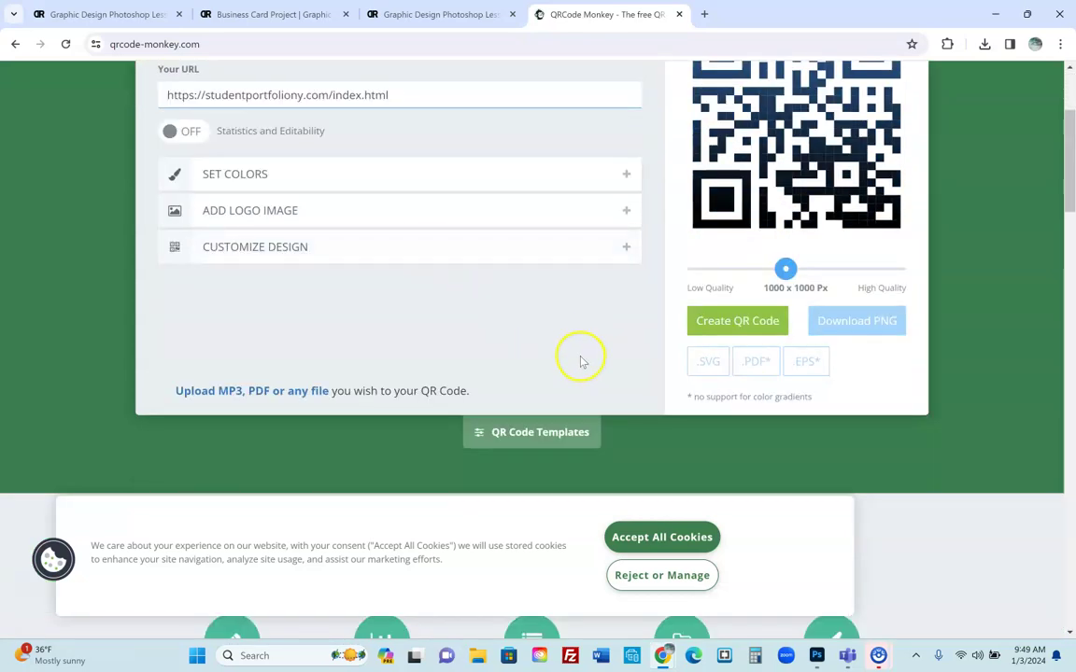
left_click(694, 326)
scroll(812, 197, "up", 3)
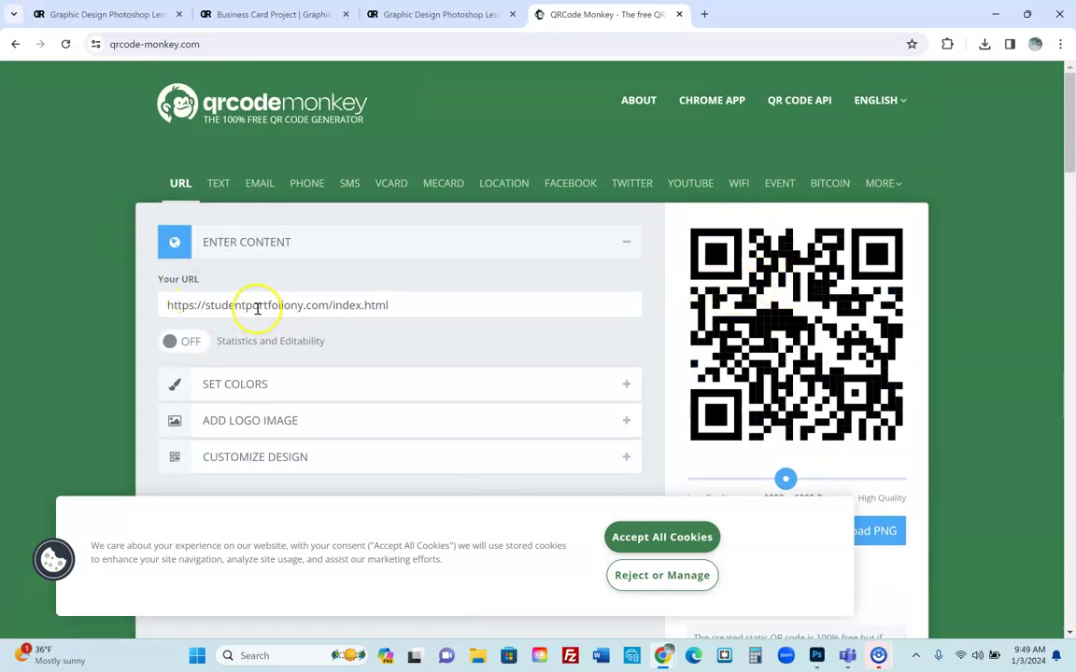
scroll(784, 331, "down", 2)
left_click(853, 390)
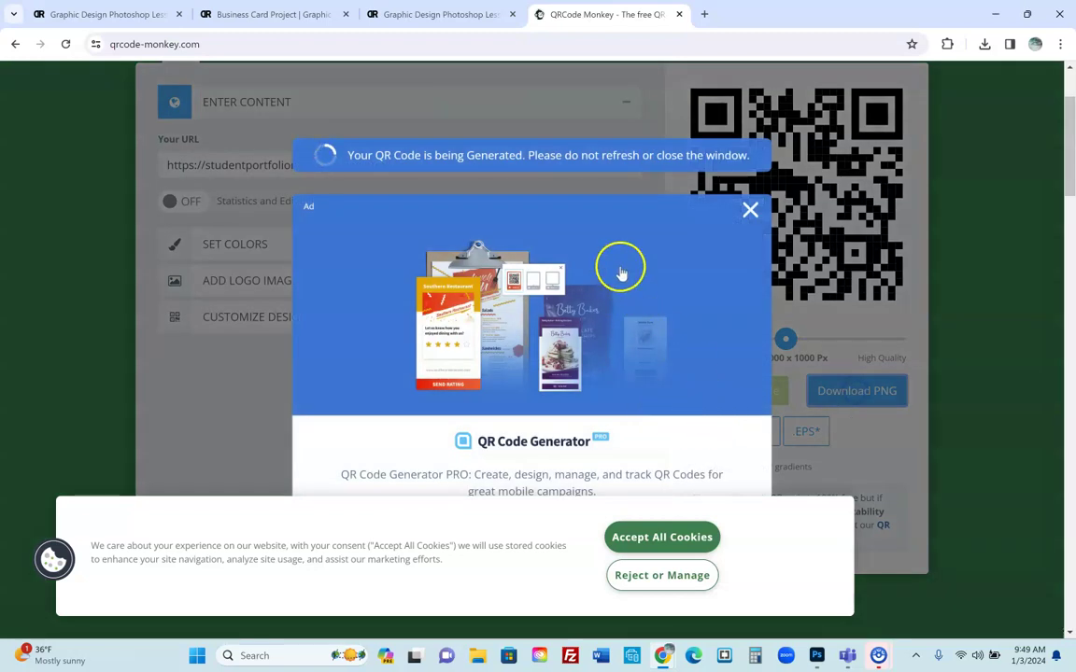
Switch to Photoshop, open the qr-code (1) image from the Downloads folder and duplicate its background layer
left_click(816, 656)
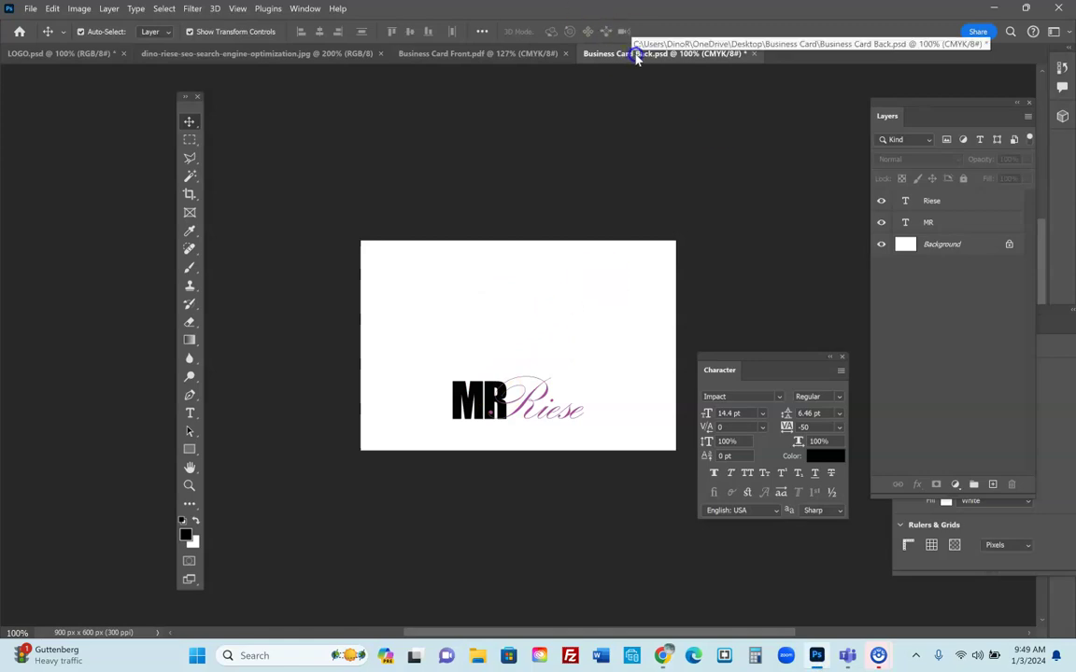
left_click(33, 9)
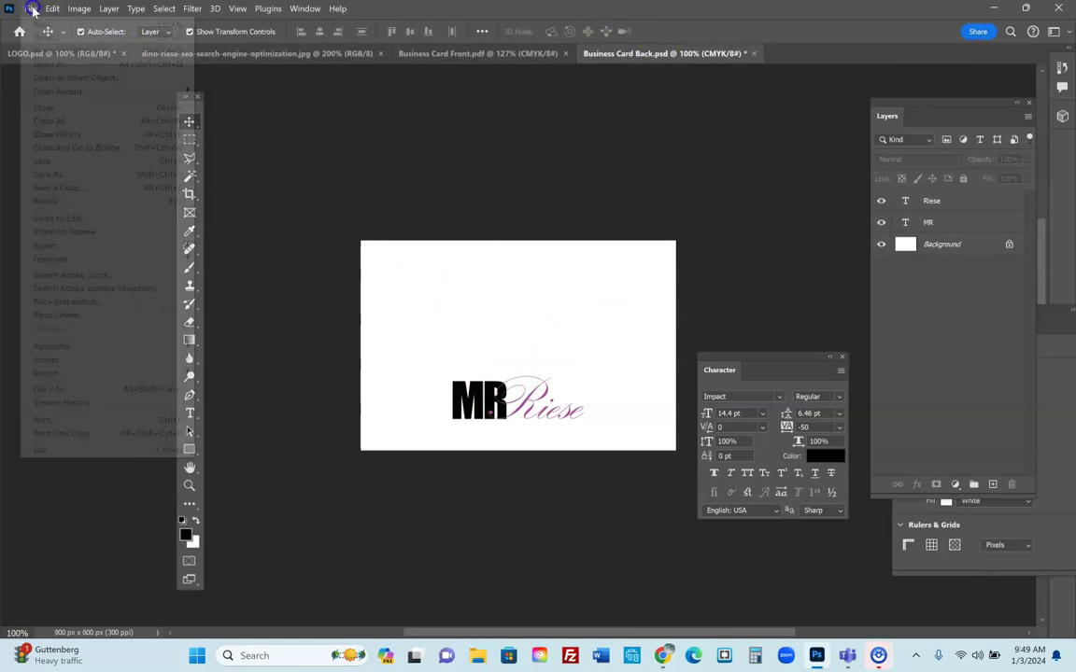
left_click(47, 38)
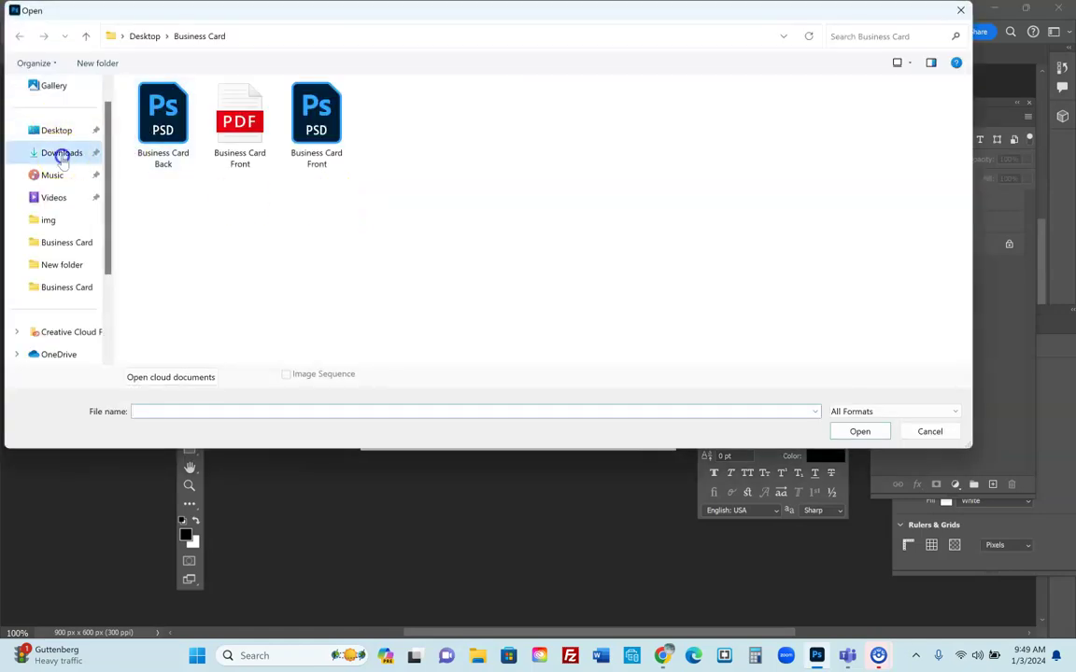
left_click(60, 153)
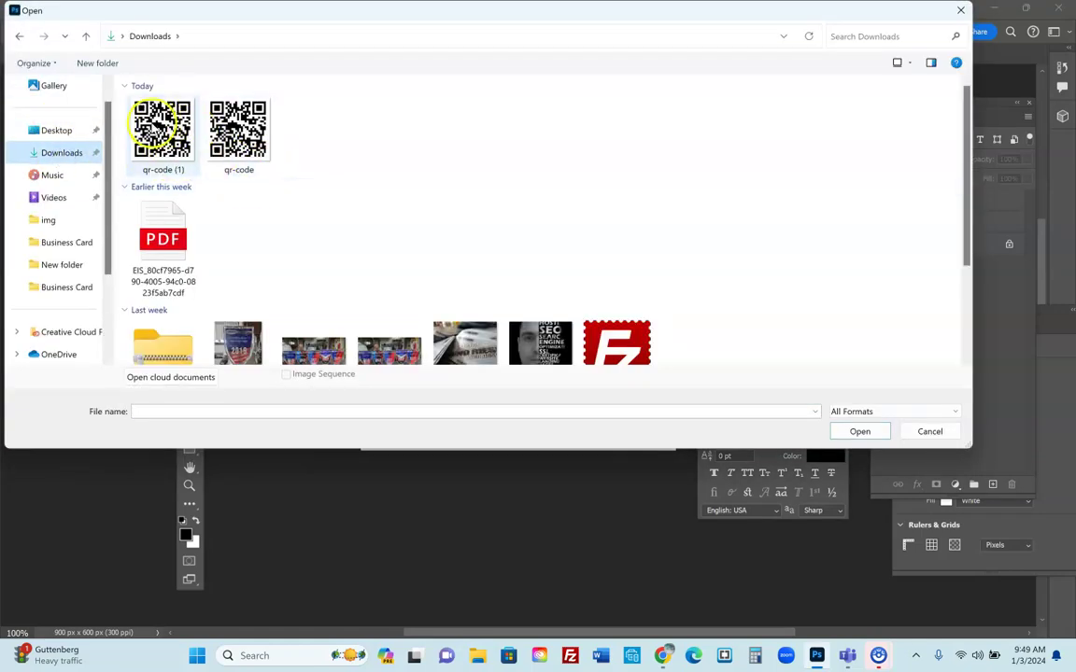
left_click(170, 131)
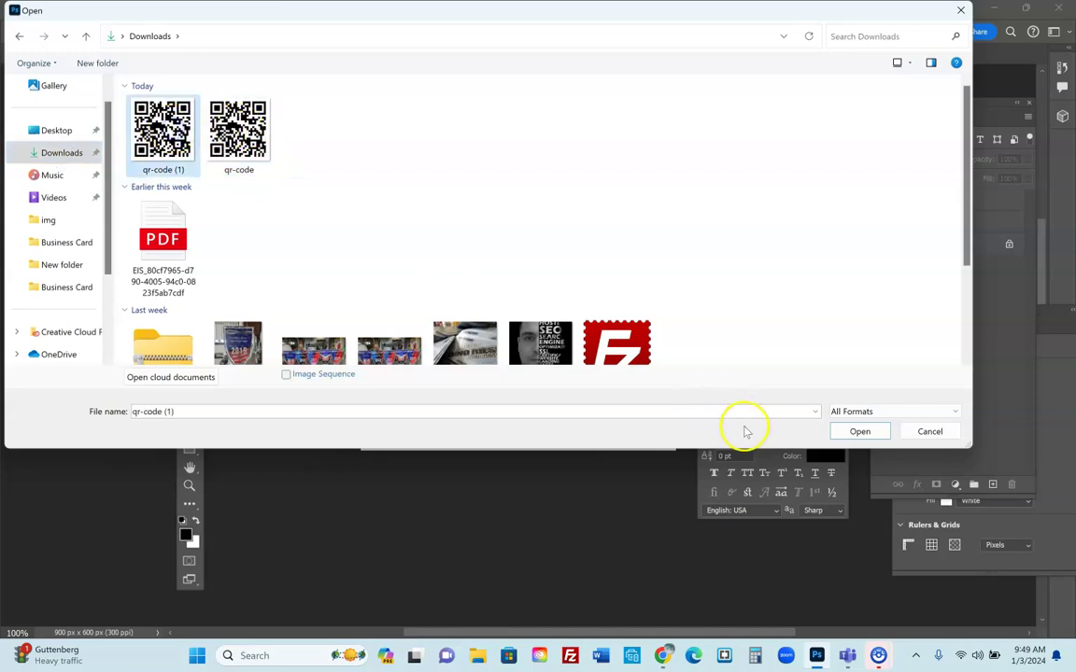
left_click(858, 430)
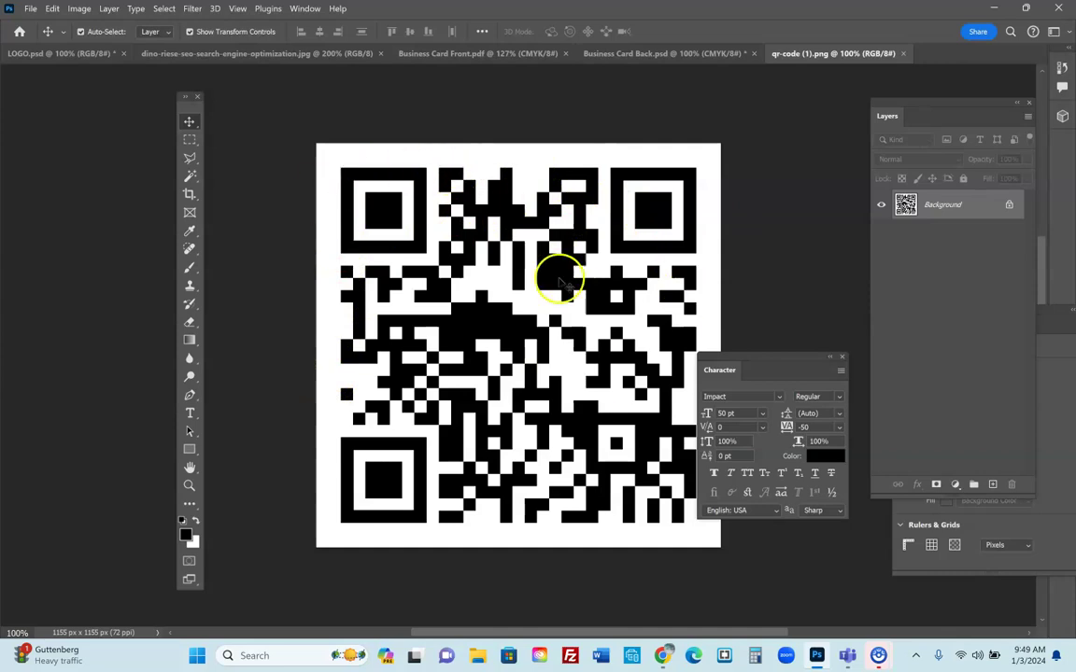
left_click_drag(938, 200, 993, 484)
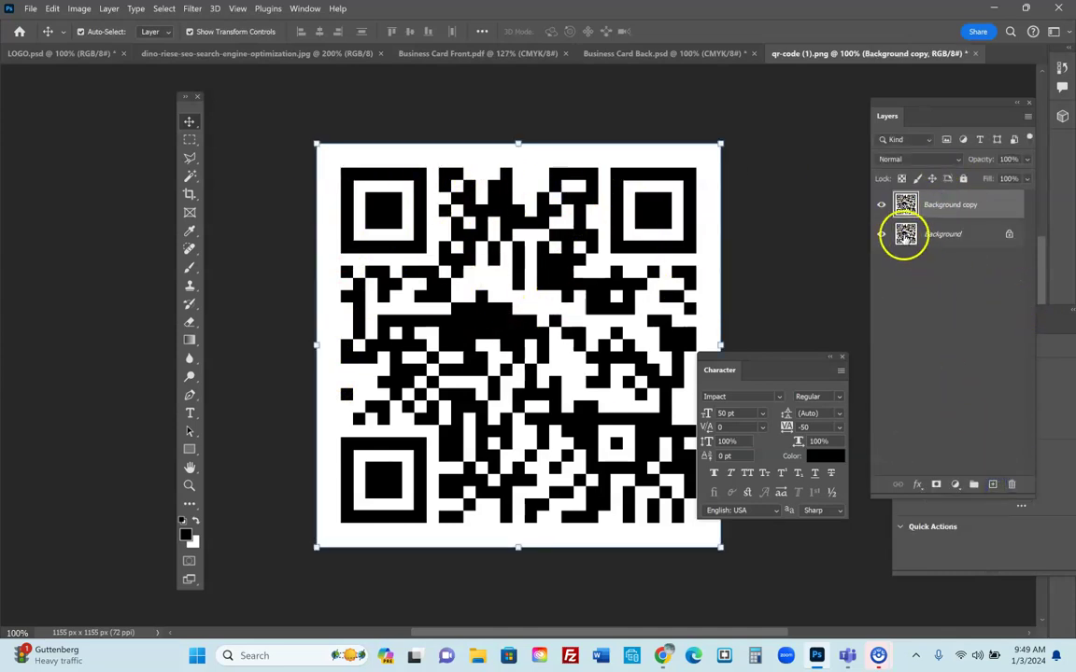
Try to remove the white areas from the duplicated QR code layer with the Magic Wand, undo it and deselect
left_click(188, 178)
left_click(331, 161)
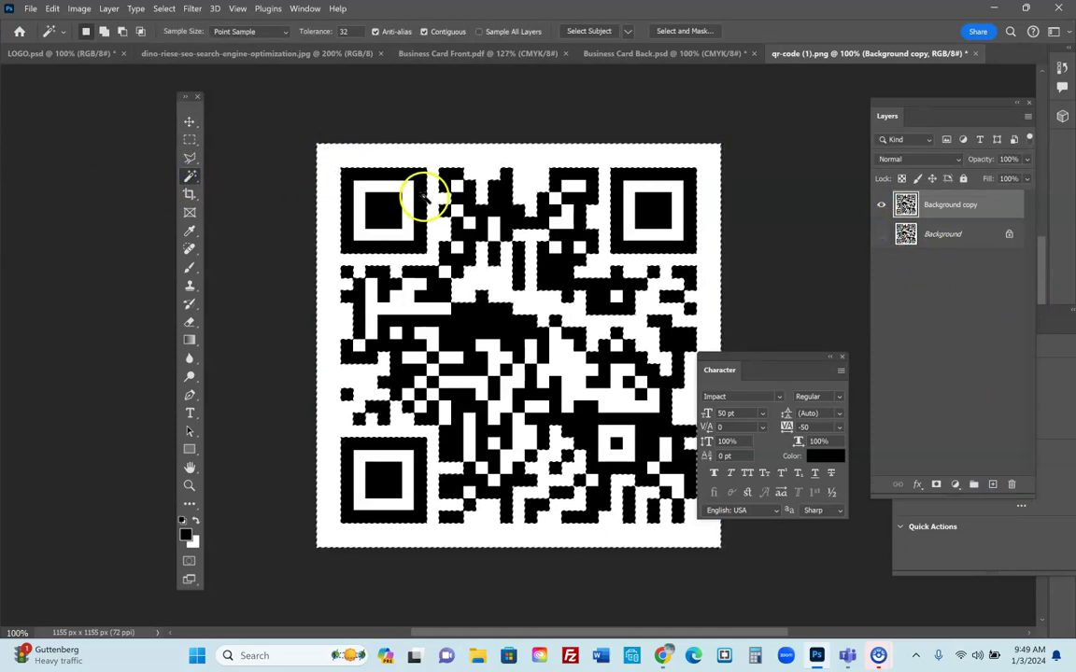
key("Delete")
left_click(374, 188)
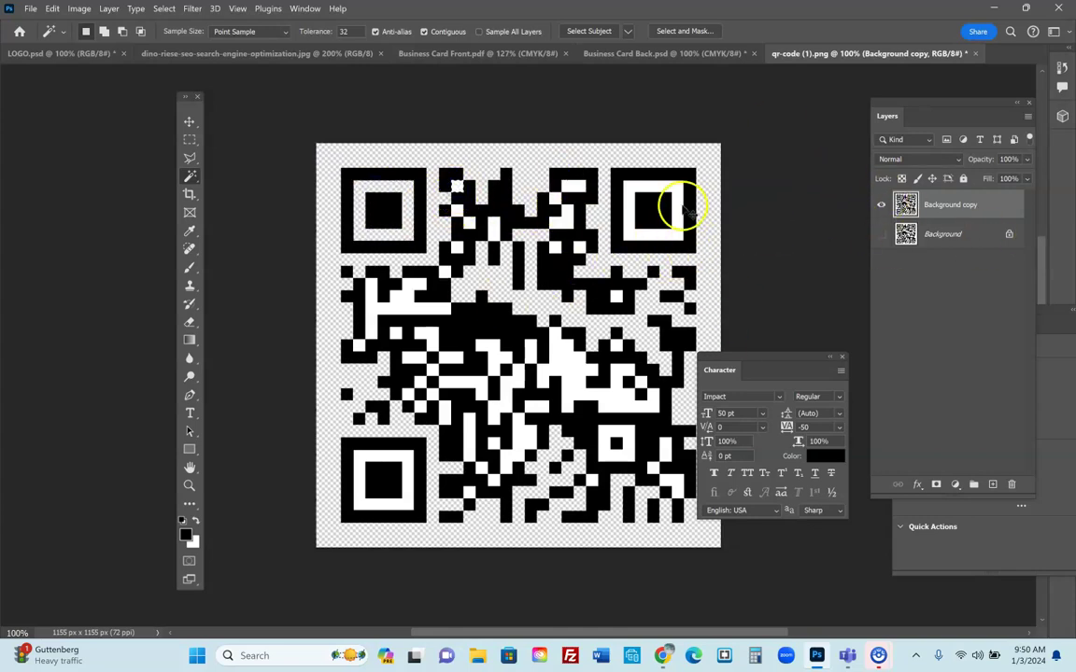
key("ctrl+z")
key("ctrl+z")
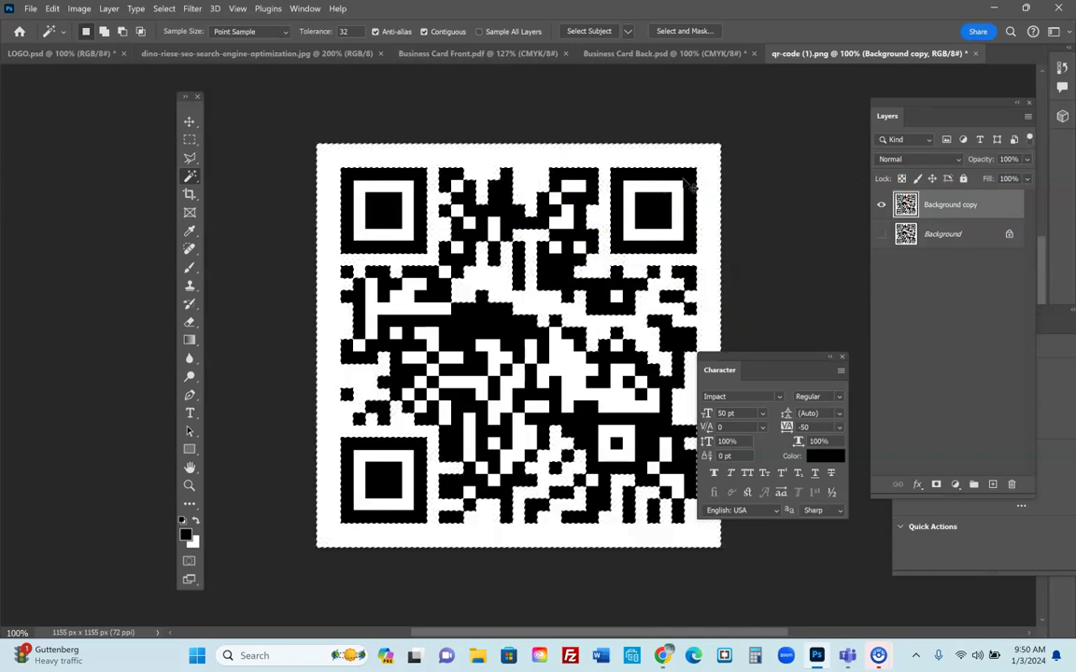
left_click(318, 117)
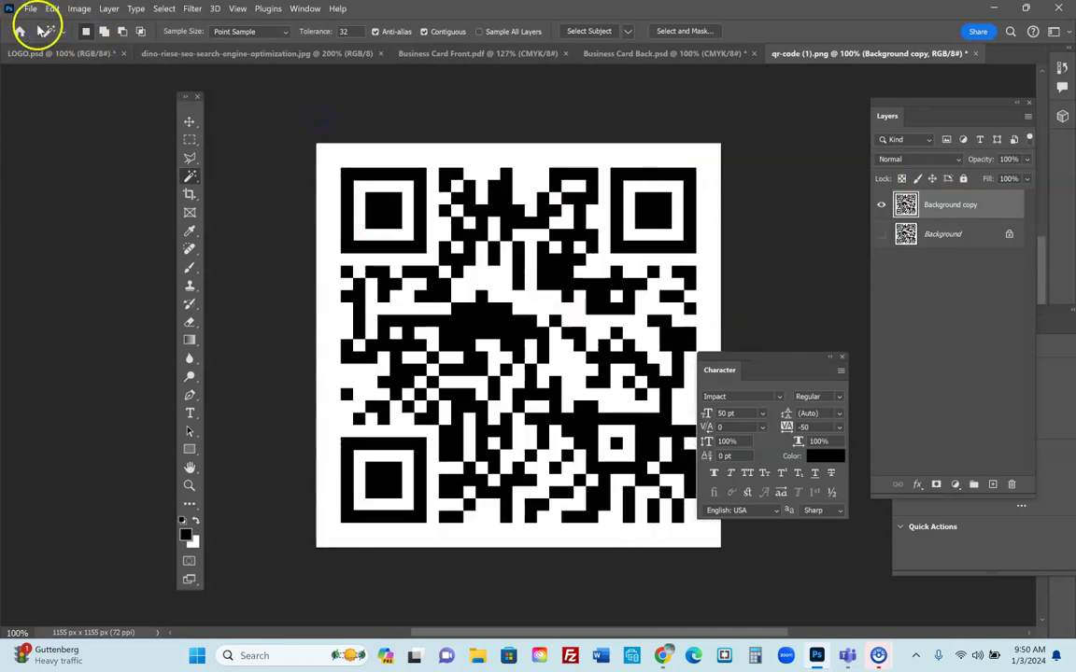
Quick-export the QR code as a PNG named qr-code (1) into the Business Card folder on the Desktop
left_click(190, 122)
left_click(30, 8)
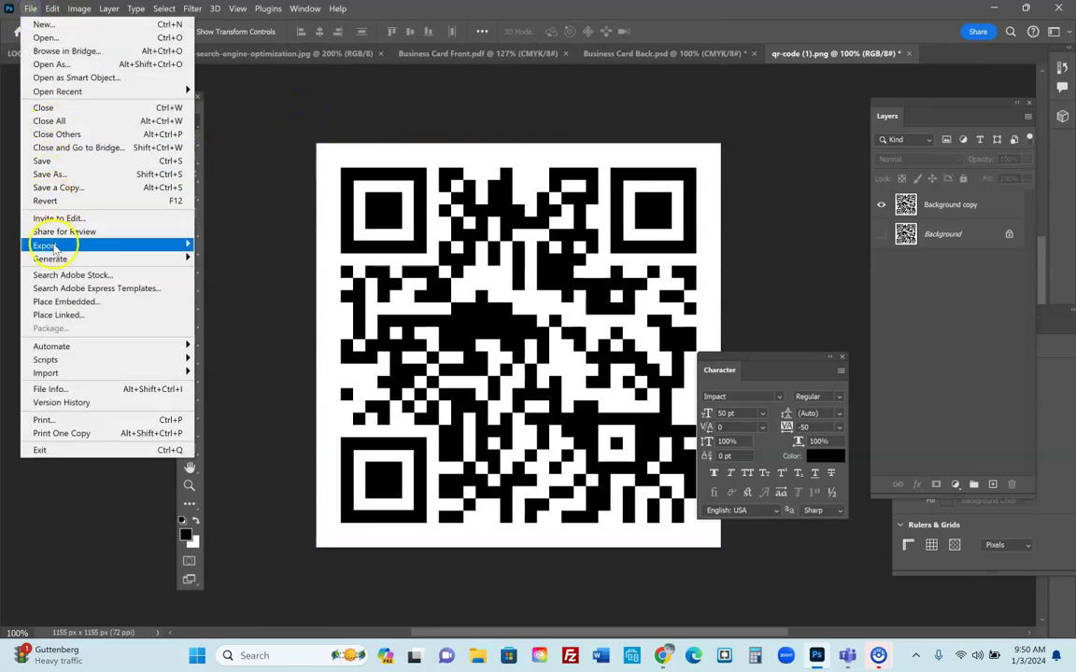
mouse_move(70, 244)
left_click(252, 245)
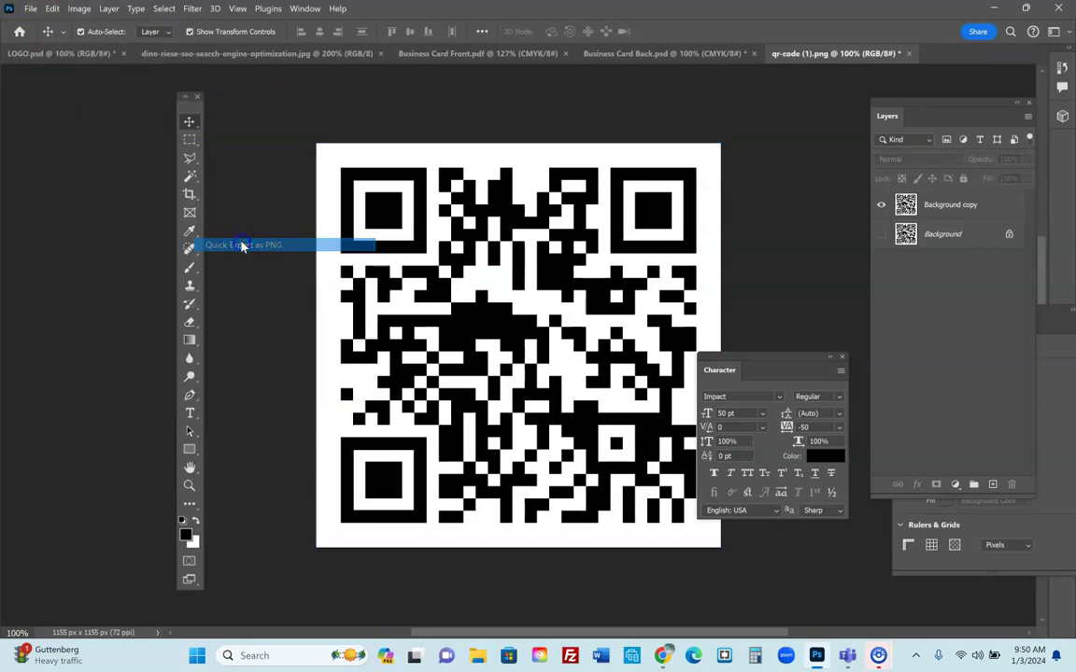
left_click(58, 132)
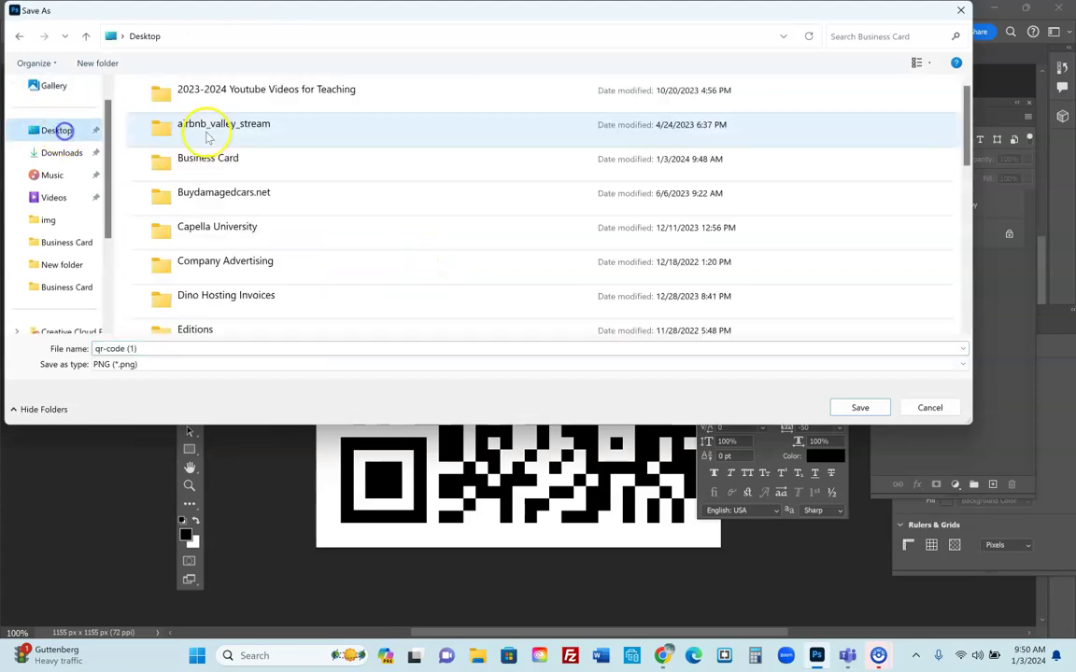
double_click(224, 158)
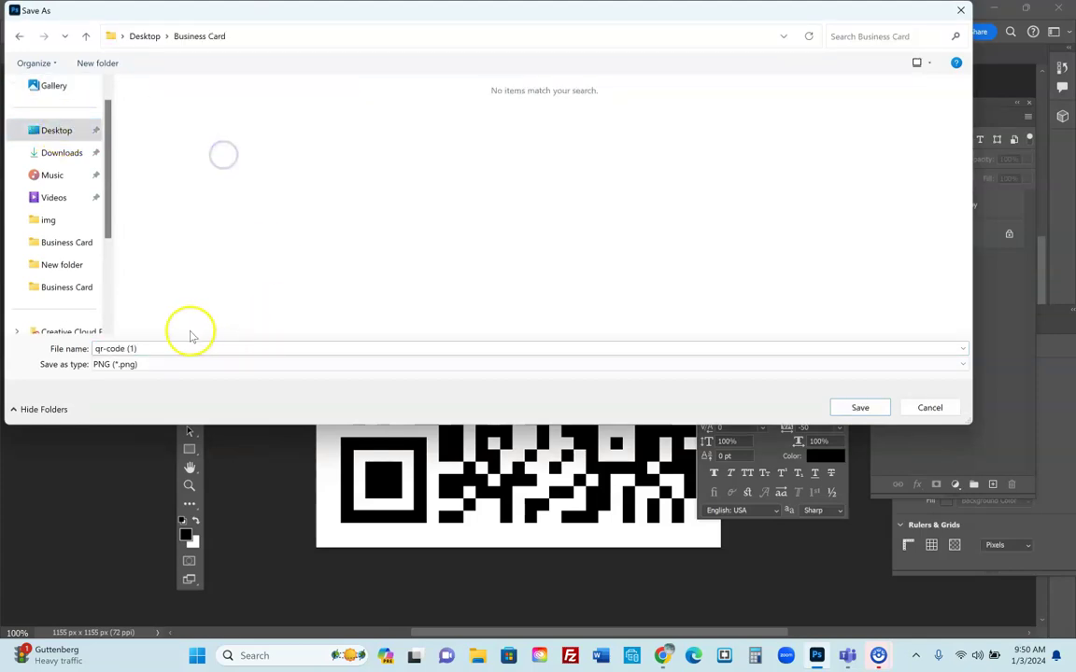
left_click(863, 408)
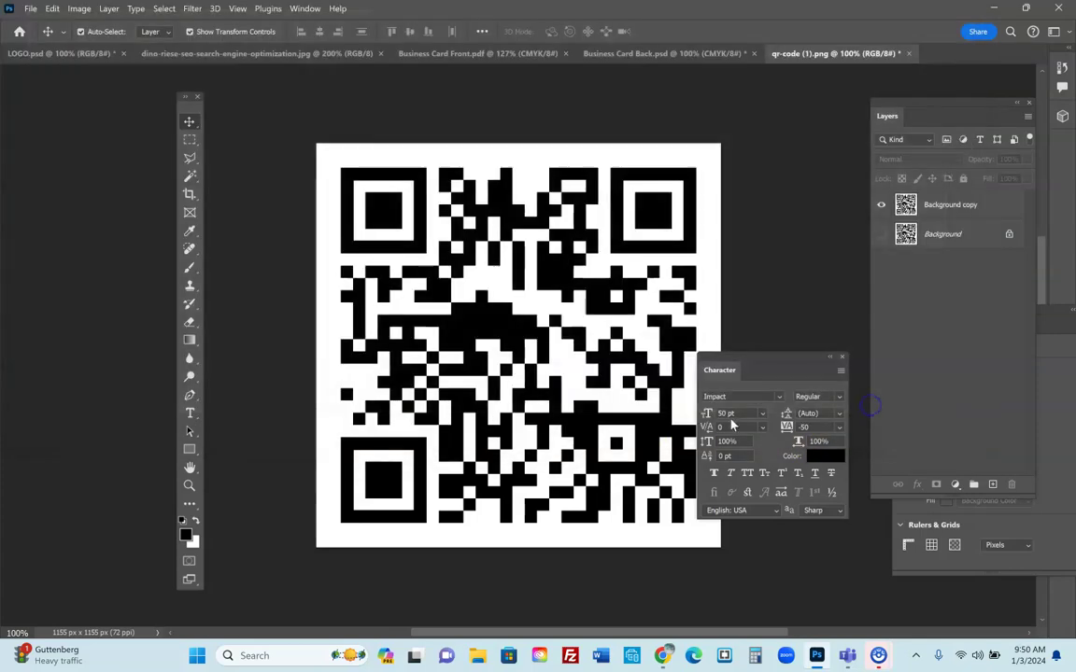
Place the qr-code (1) PNG from the Desktop's Business Card folder as an embedded image in Business Card Back.psd
left_click(660, 55)
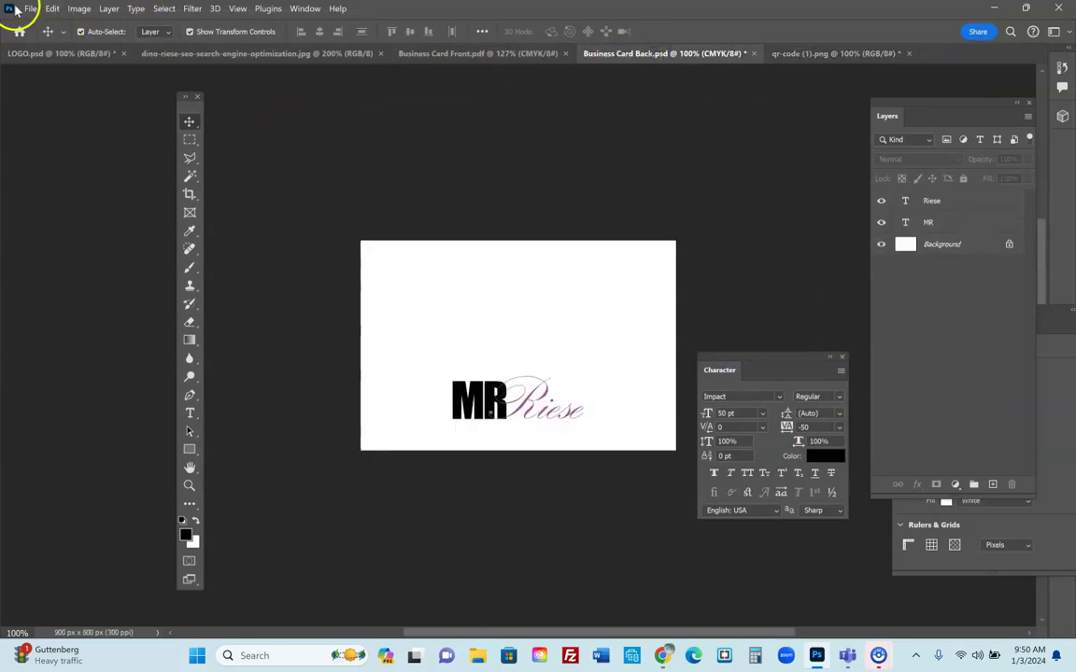
left_click(31, 9)
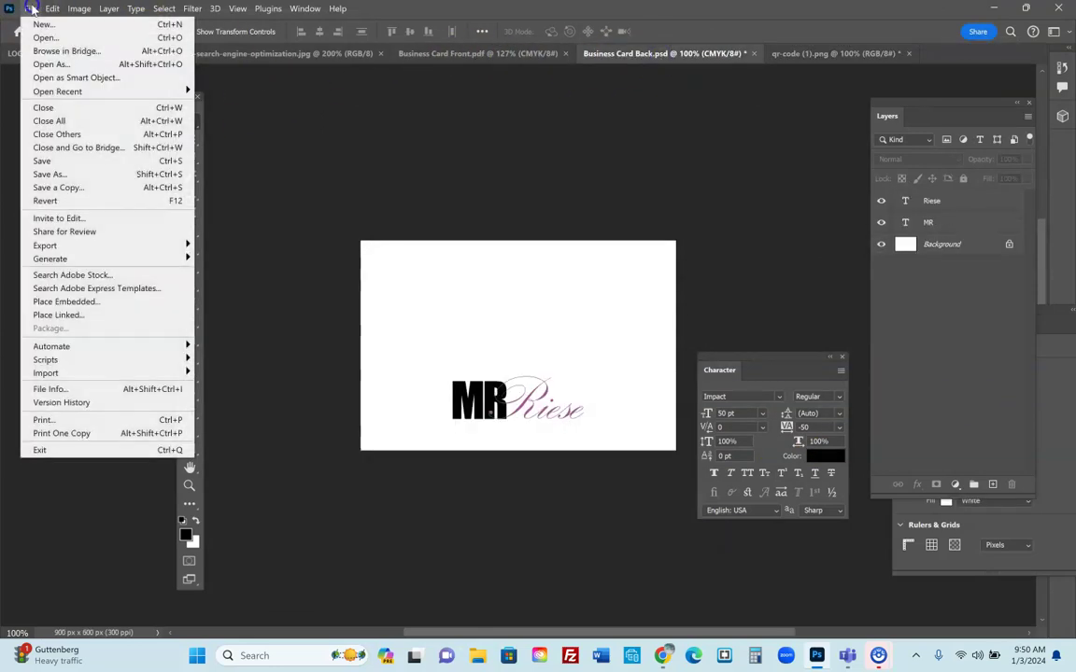
left_click(65, 303)
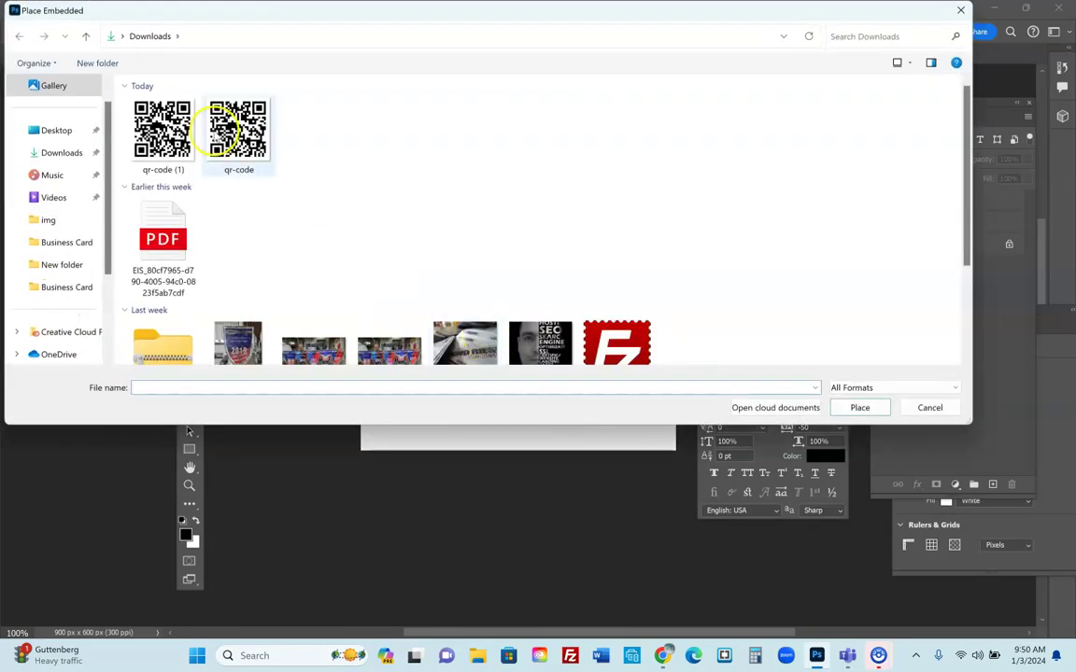
left_click(58, 130)
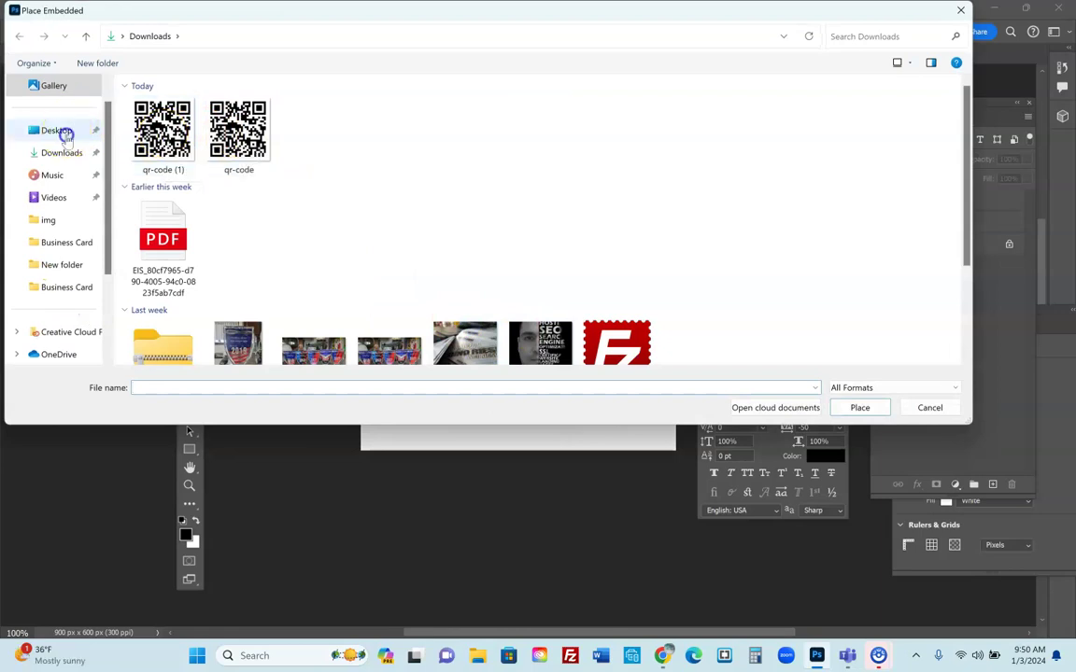
double_click(228, 157)
left_click(402, 140)
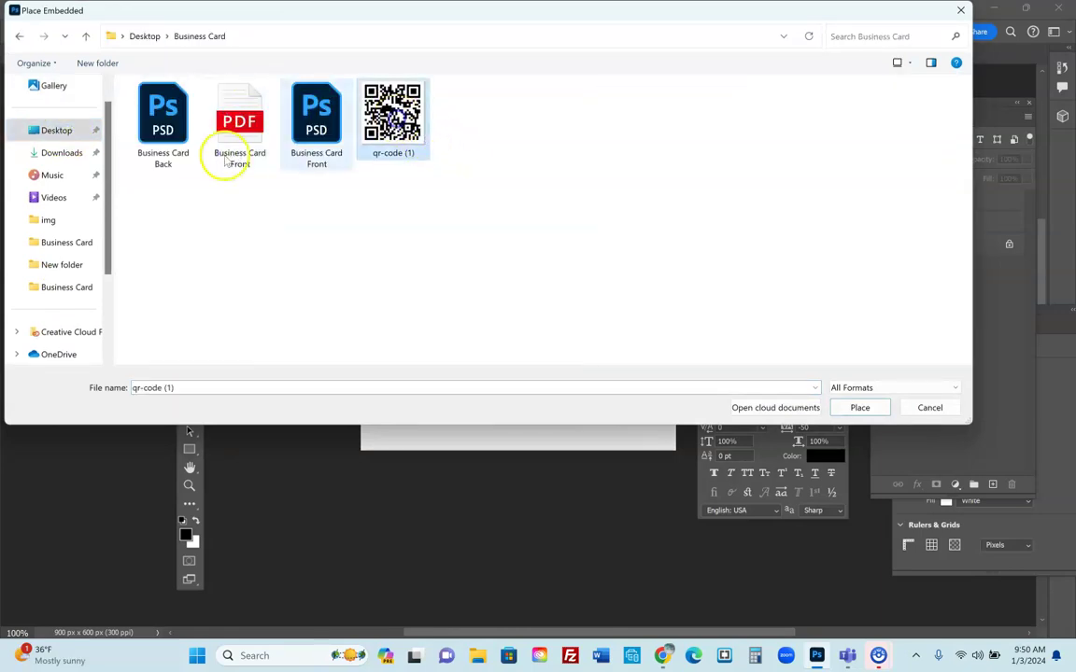
left_click(861, 408)
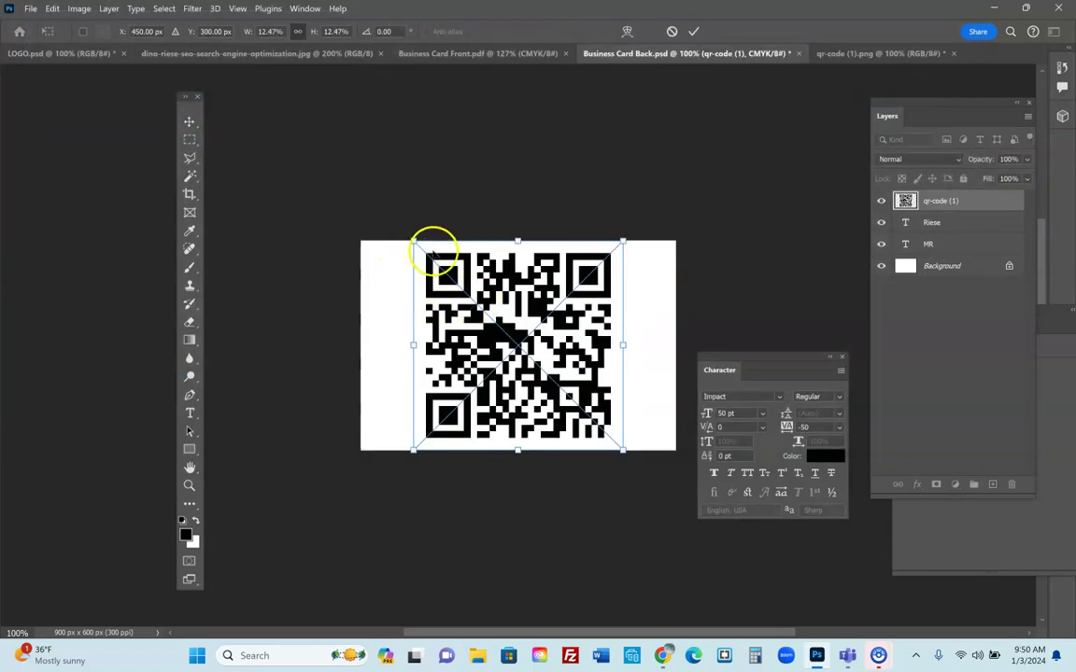
Scale the placed QR code down, position it above the logo on the back card and commit the placement
left_click_drag(413, 240, 526, 344)
left_click_drag(592, 408, 535, 313)
left_click_drag(534, 322, 534, 329)
left_click(190, 122)
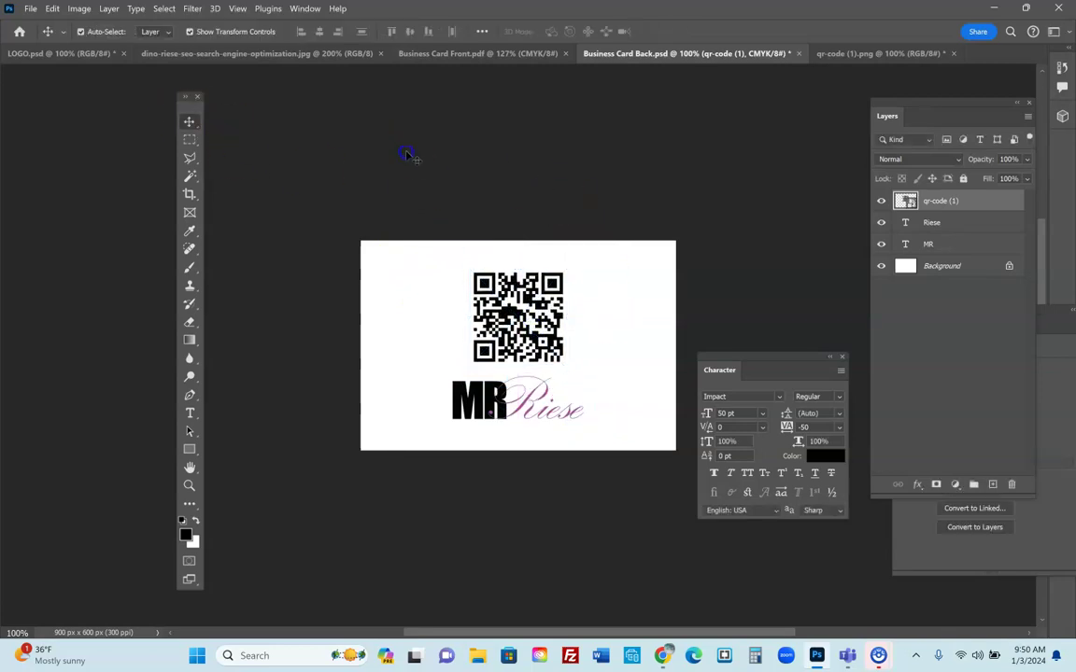
Enlarge the QR code to about 349 x 349 px and centre it horizontally on the card
left_click(561, 376)
left_click_drag(570, 370, 576, 373)
mouse_move(463, 248)
left_mouse_down()
mouse_move(432, 245)
mouse_move(443, 257)
left_mouse_up()
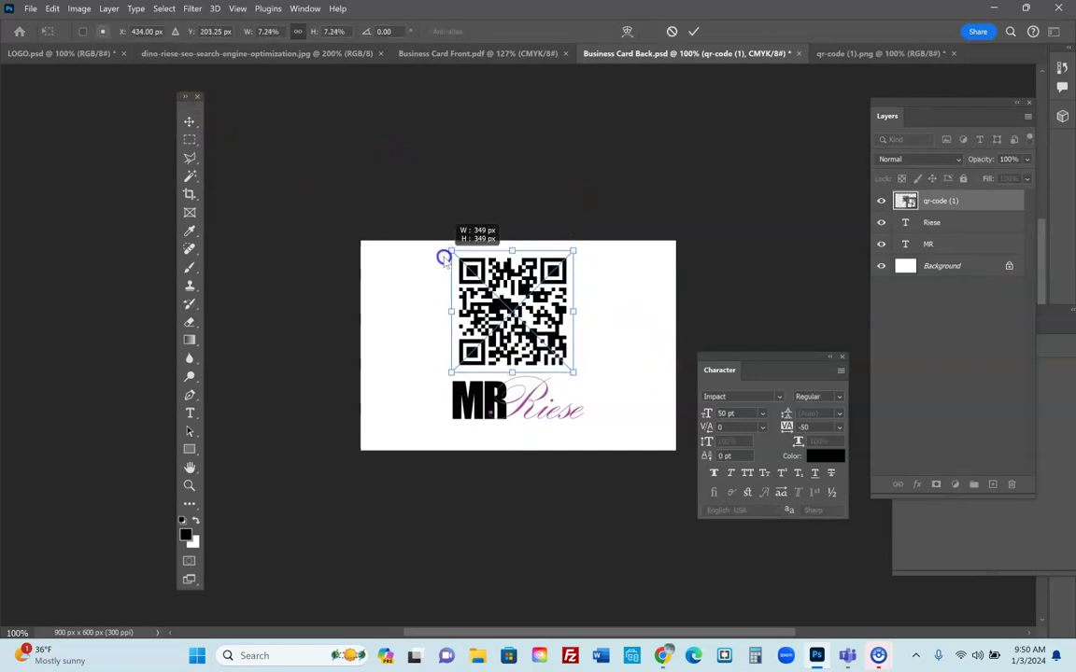
left_click(201, 109)
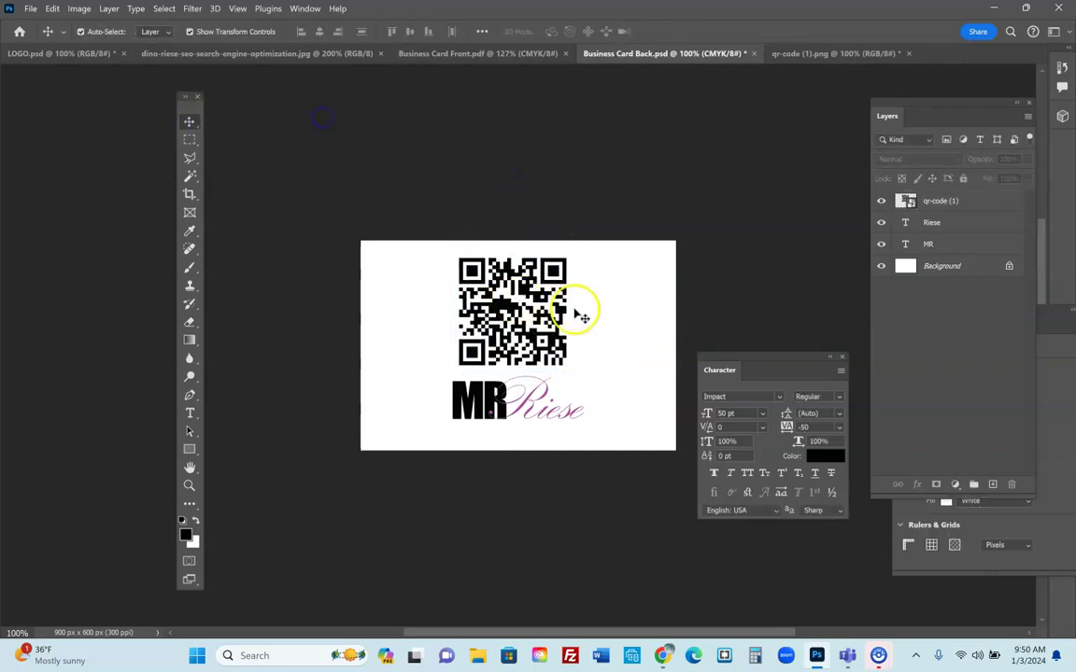
left_click_drag(517, 307, 532, 308)
Select both logo text layers and move them slightly down to widen the gap below the QR code
left_click_drag(507, 405, 508, 397)
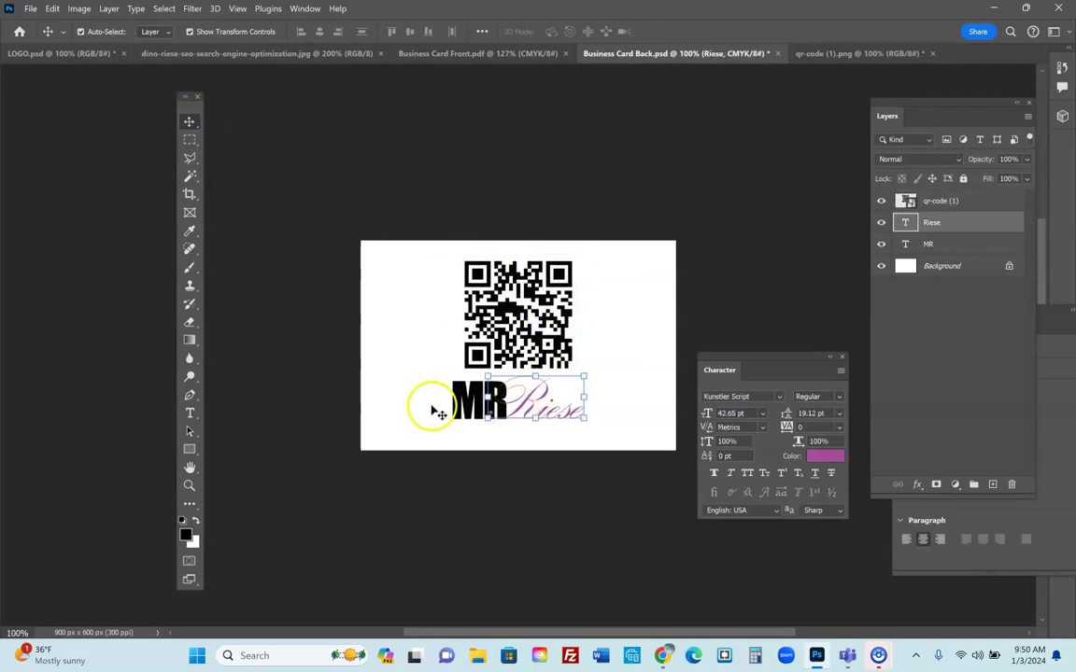
left_click(933, 244, "shift")
left_click_drag(488, 408, 488, 425)
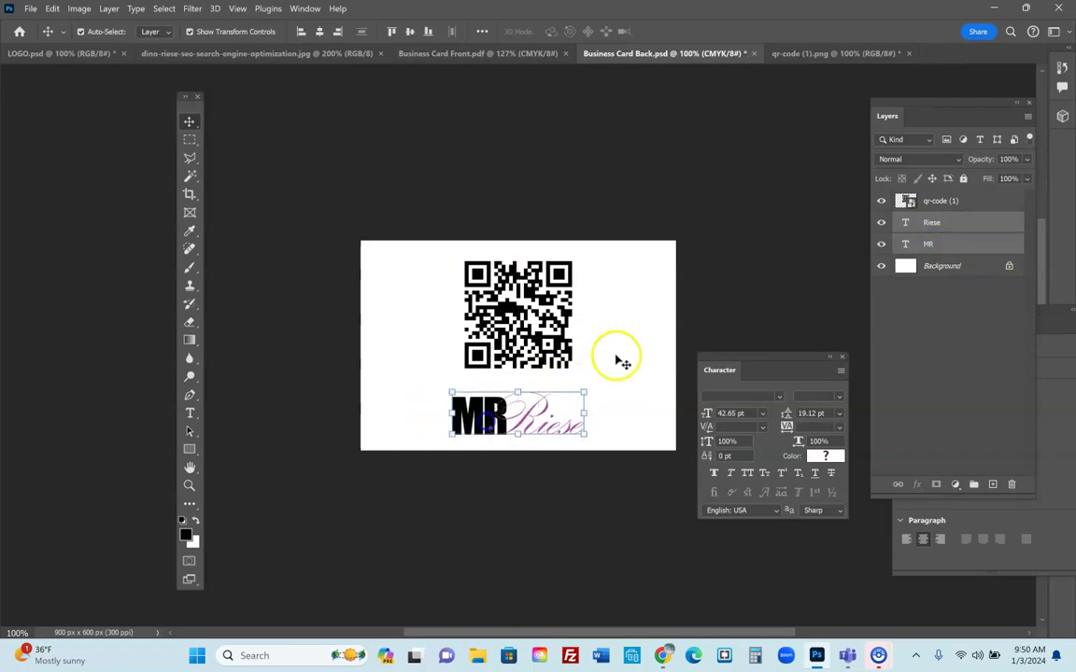
Fine-tune the QR code's position above the logo, keeping it centred horizontally on the card, and deselect it
left_click_drag(529, 312, 550, 306)
left_click(651, 348)
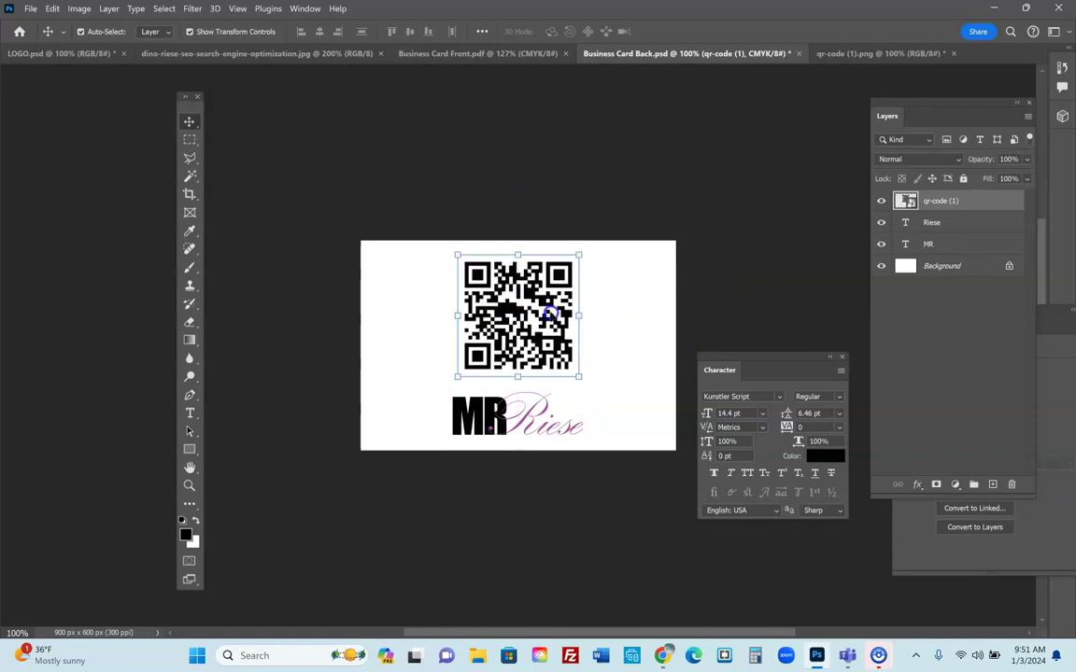
left_click(401, 209)
Save the back card as Business Card Back.psd in the Desktop's Business Card folder, replacing the existing file with Maximize Compatibility on
left_click(30, 9)
left_click(47, 173)
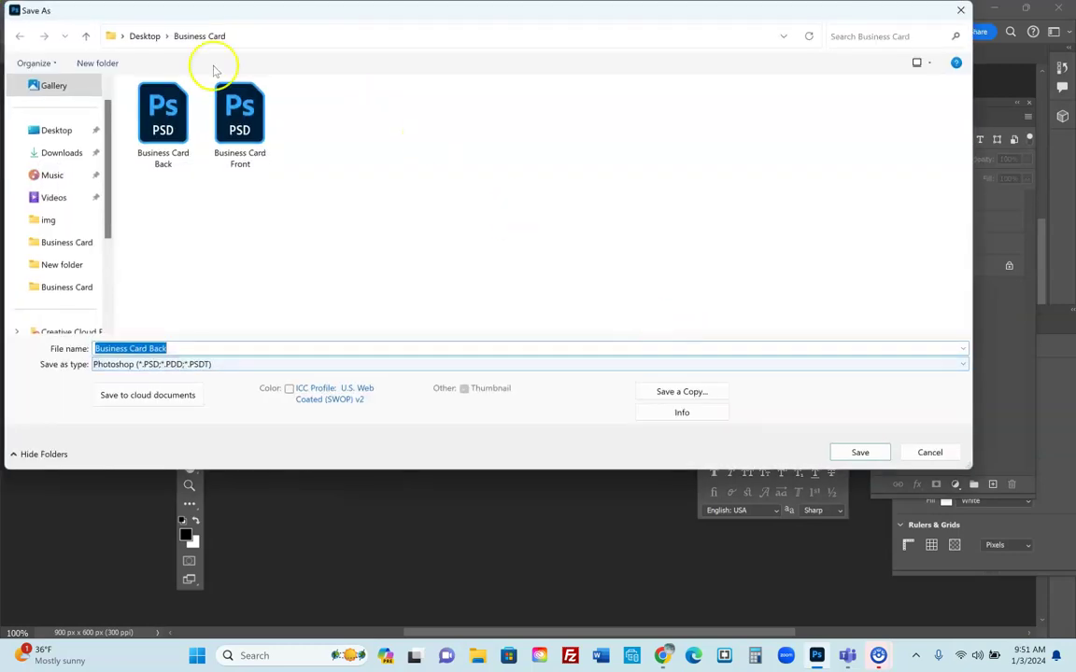
left_click(163, 131)
left_click(859, 453)
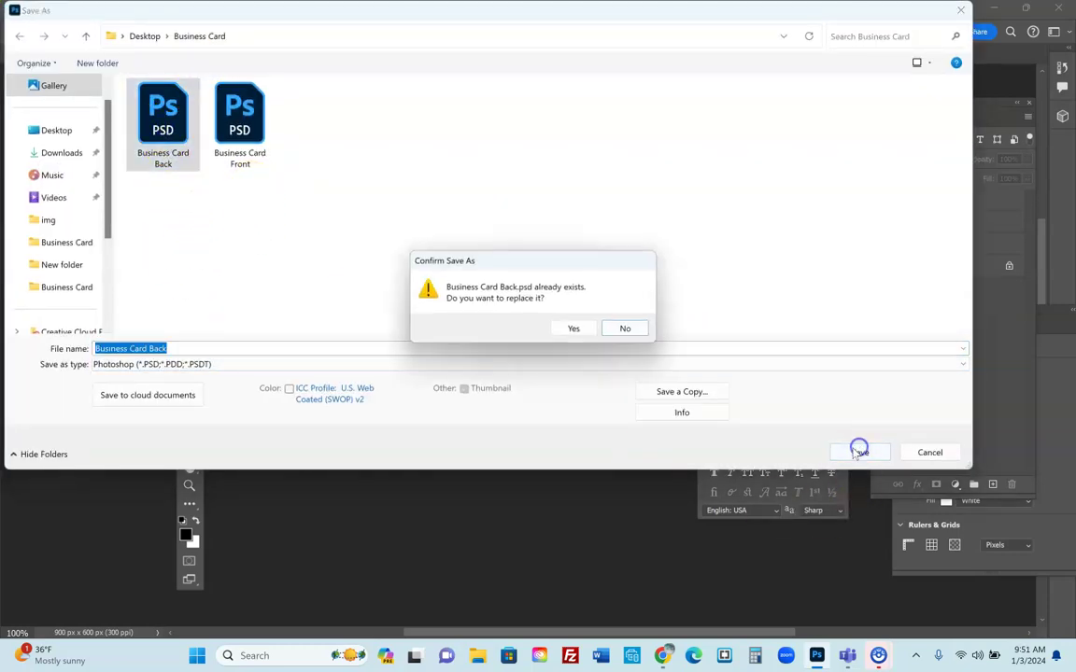
left_click(572, 329)
left_click(684, 187)
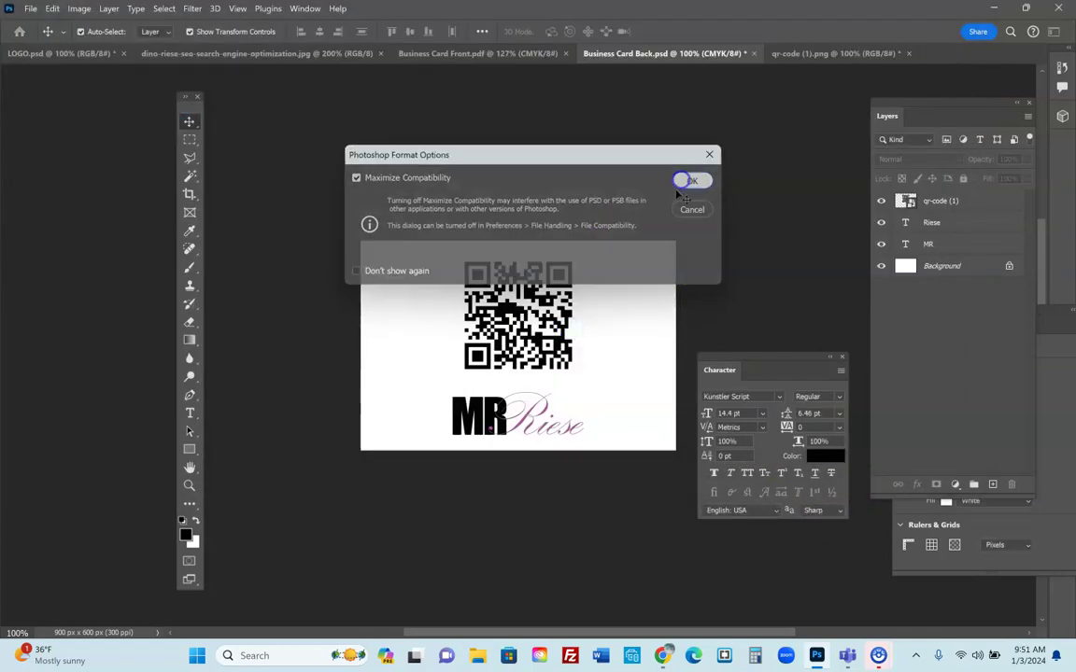
Set up a Save As of the back card in Photoshop PDF format with the file name Business Card Back
left_click(31, 10)
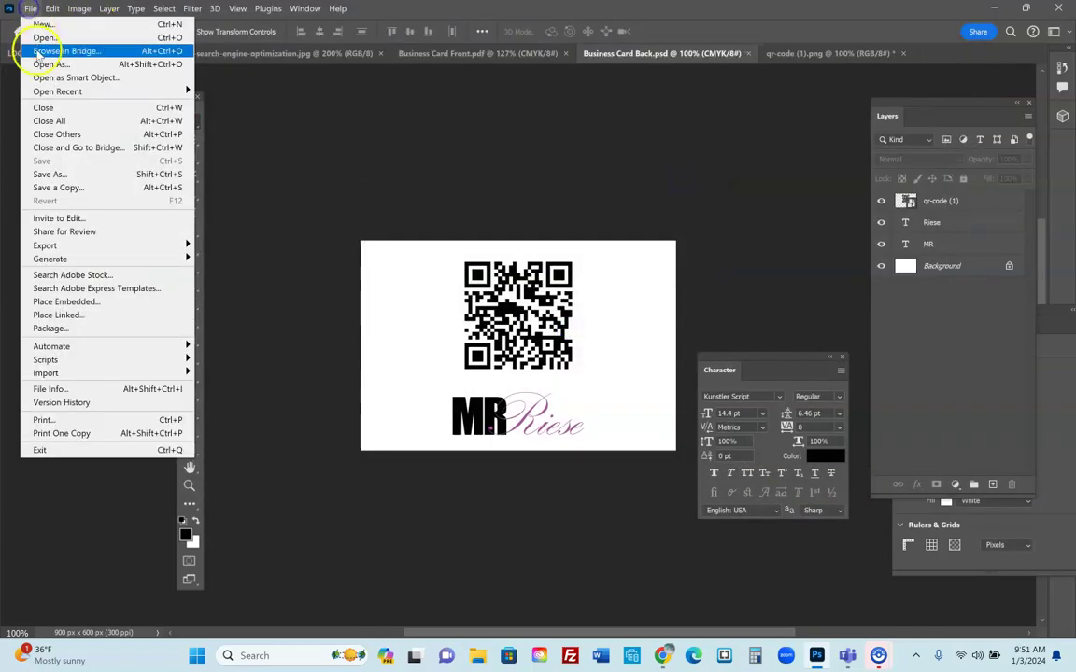
left_click(52, 175)
left_click(360, 364)
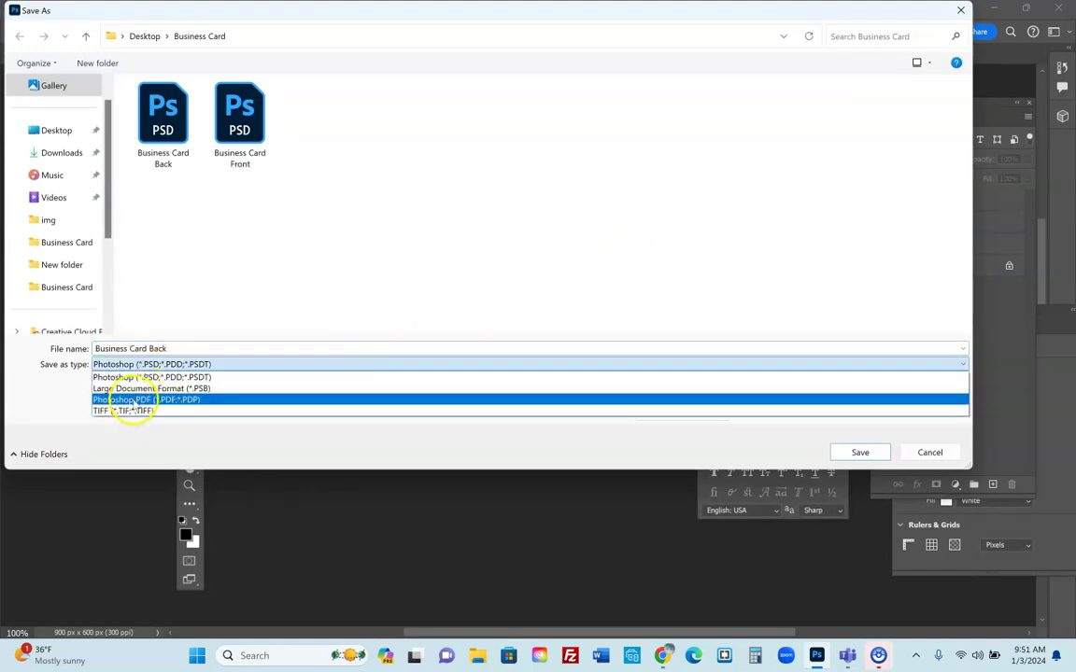
left_click(135, 402)
left_click(168, 149)
left_click(172, 349)
key("BackSpace")
key("BackSpace")
key("BackSpace")
type("B")
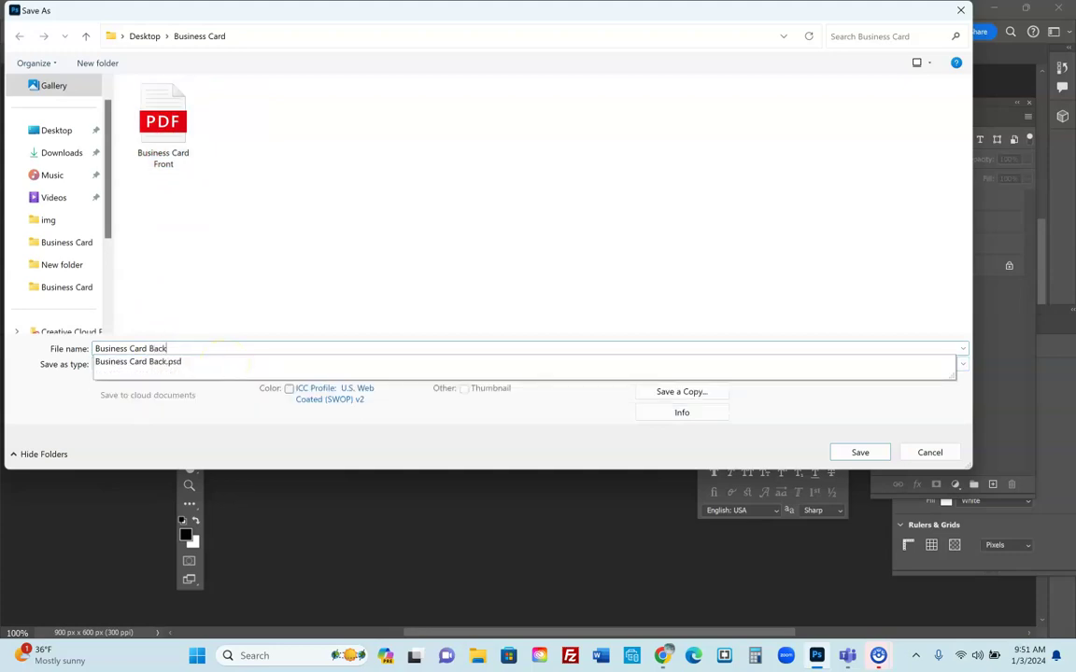
Save the PDF with the modified High Quality Print preset, preserving Photoshop editing capabilities
left_click(855, 454)
left_click(598, 272)
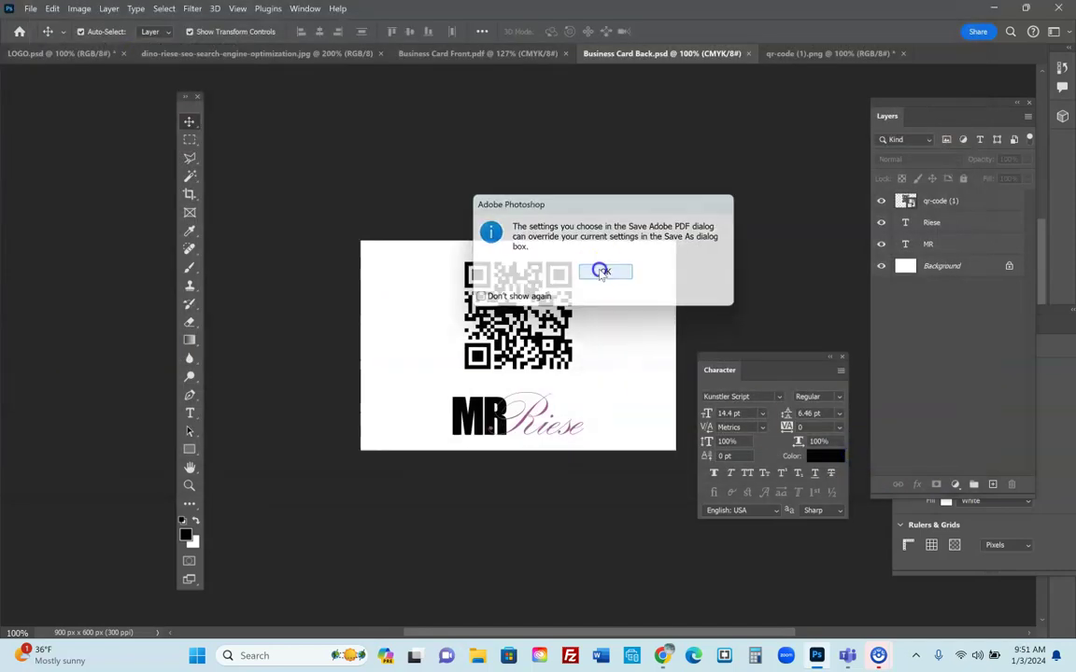
left_click(674, 459)
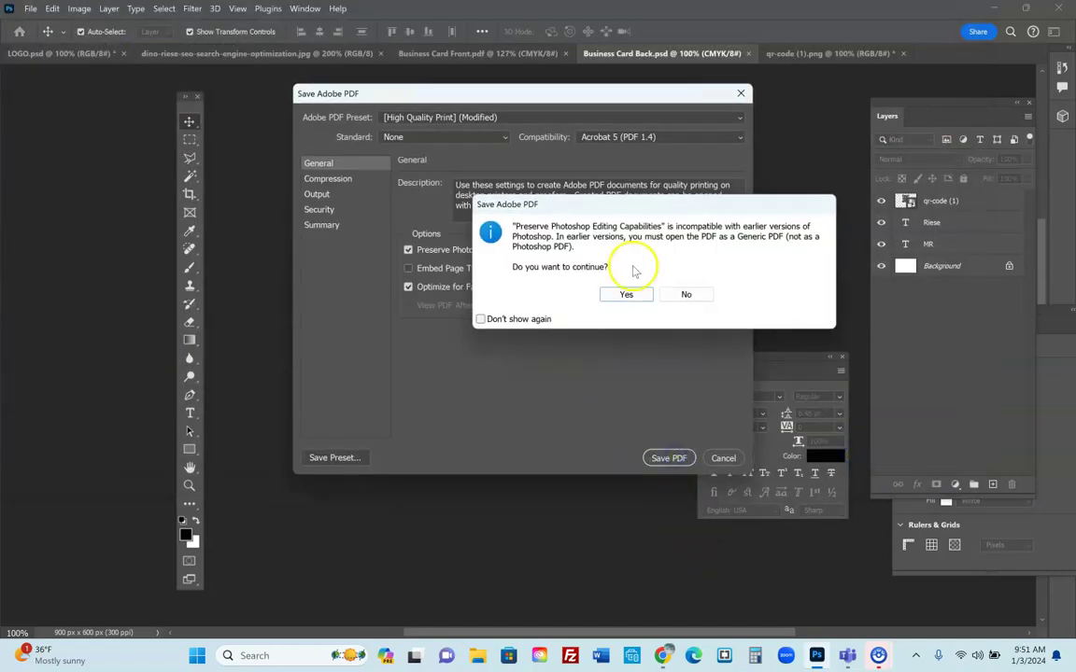
left_click(626, 295)
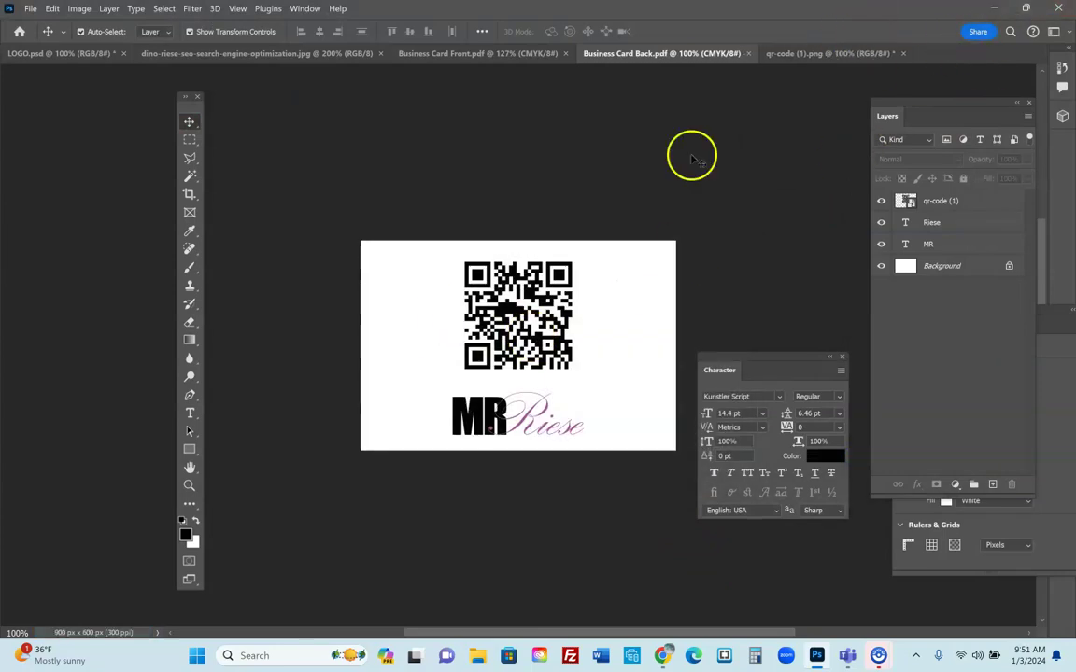
Open Business Card Back.pdf from the Desktop's Business Card folder in Edge and inspect the QR code and logo enlarged
left_click(993, 7)
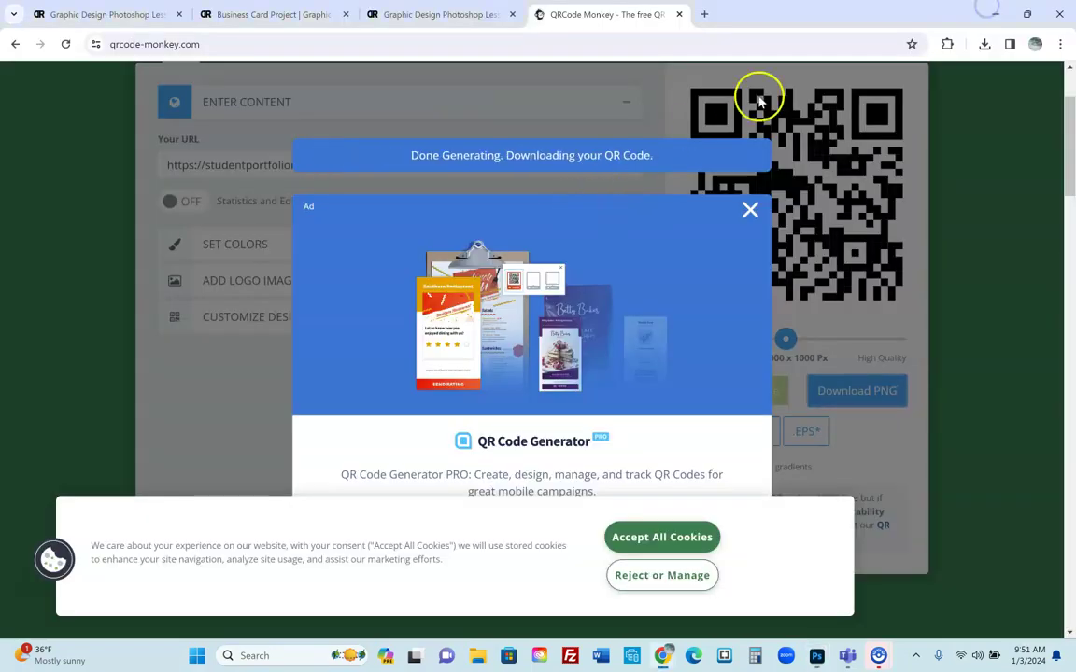
left_click(997, 15)
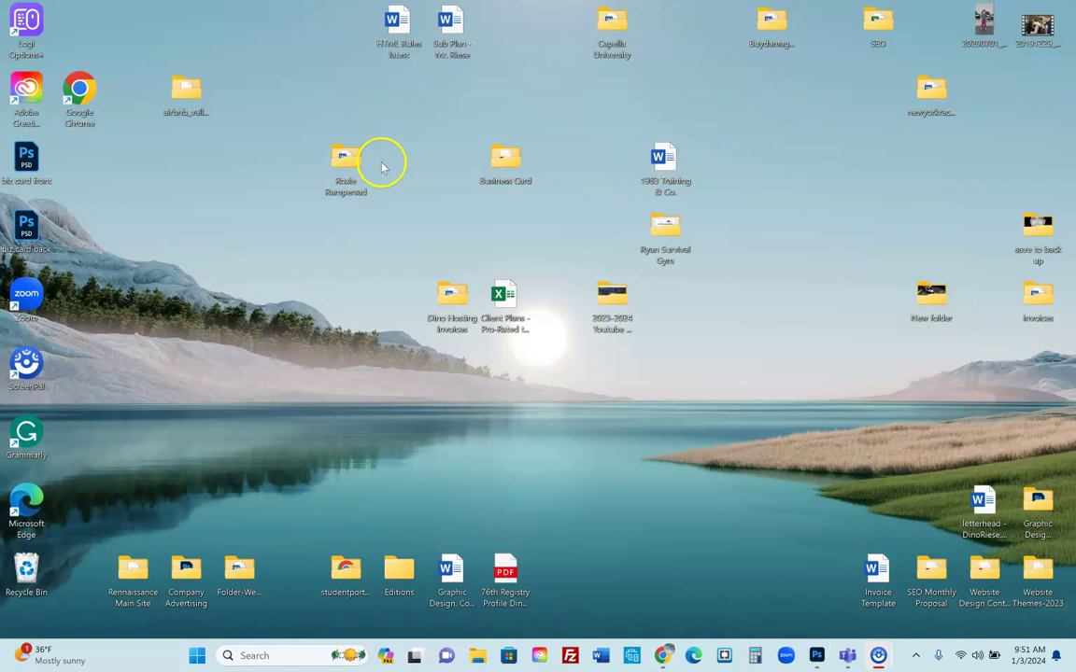
double_click(503, 163)
left_click(378, 238)
double_click(365, 233)
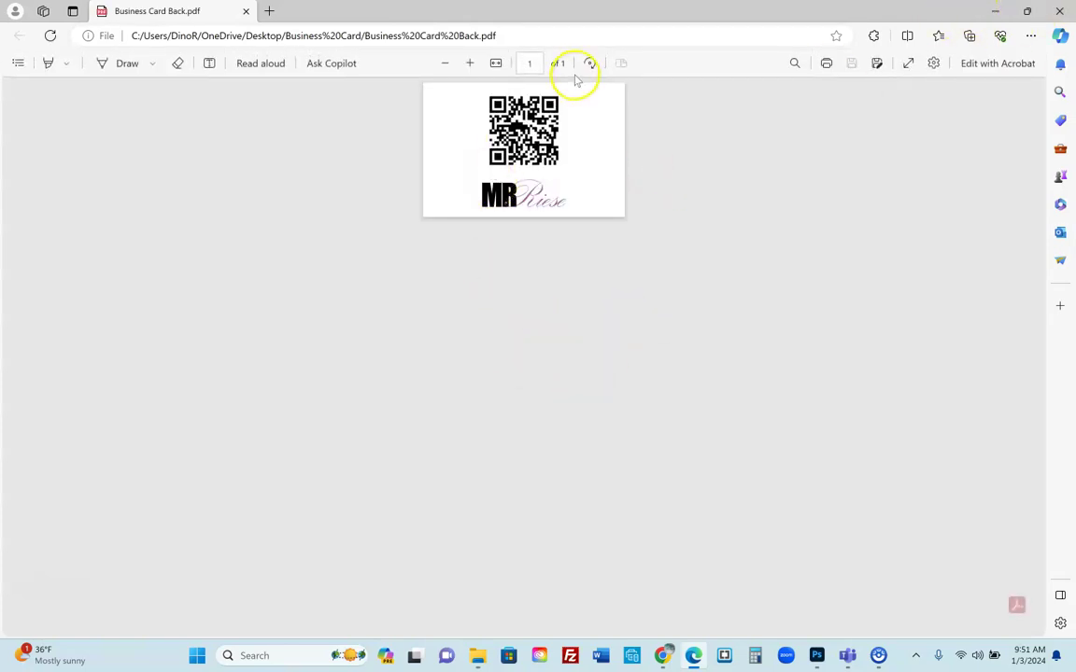
left_click(469, 62)
left_click(470, 63)
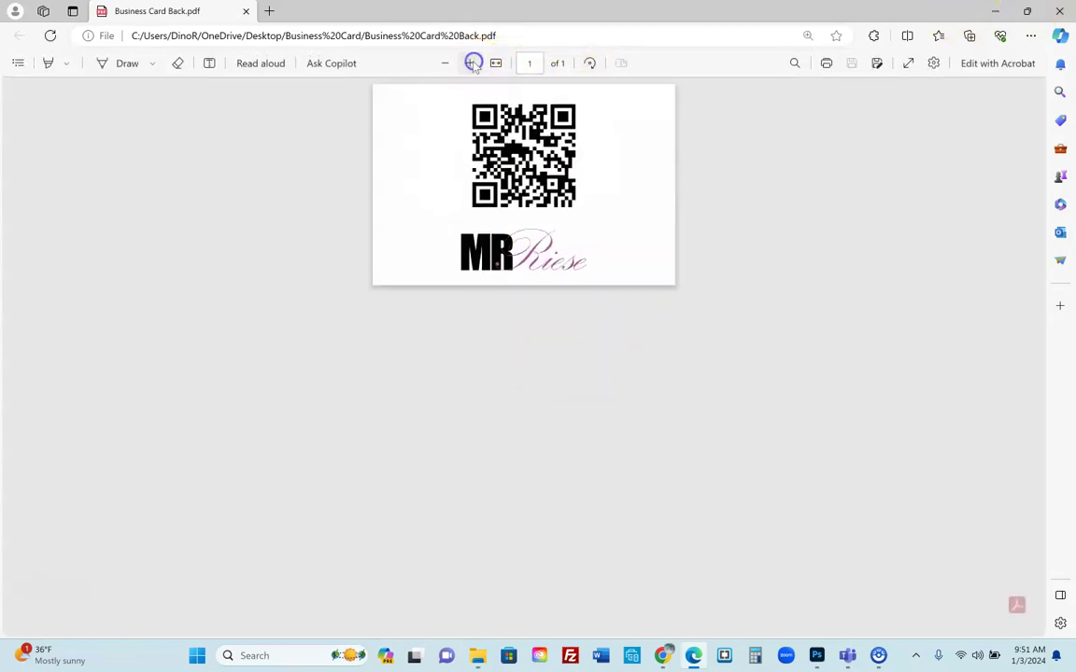
left_click(470, 62)
Open Business Card Front.pdf from the same folder, inspect it enlarged and compare it with the back card
left_click(996, 11)
double_click(518, 216)
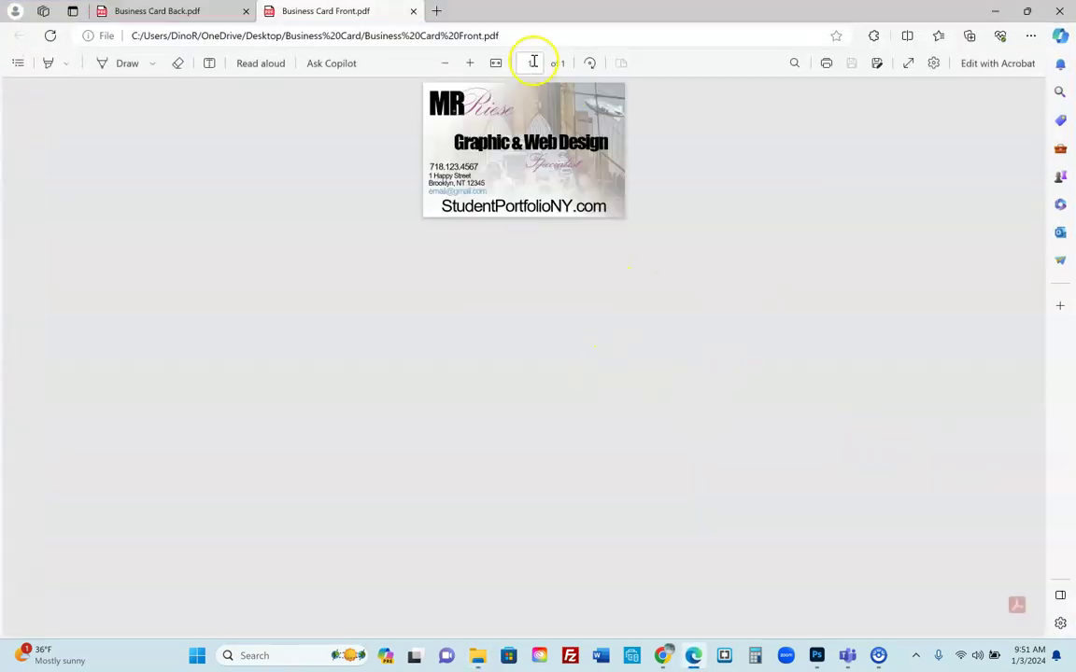
left_click(469, 63)
left_click(470, 62)
left_click(470, 62)
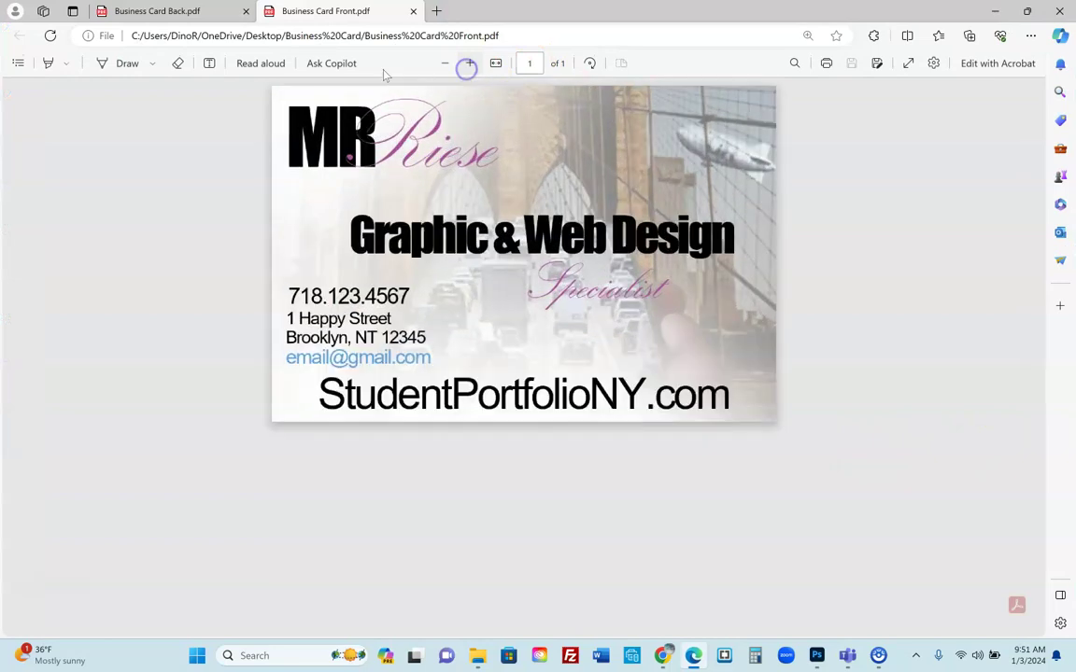
left_click(189, 11)
left_click(308, 9)
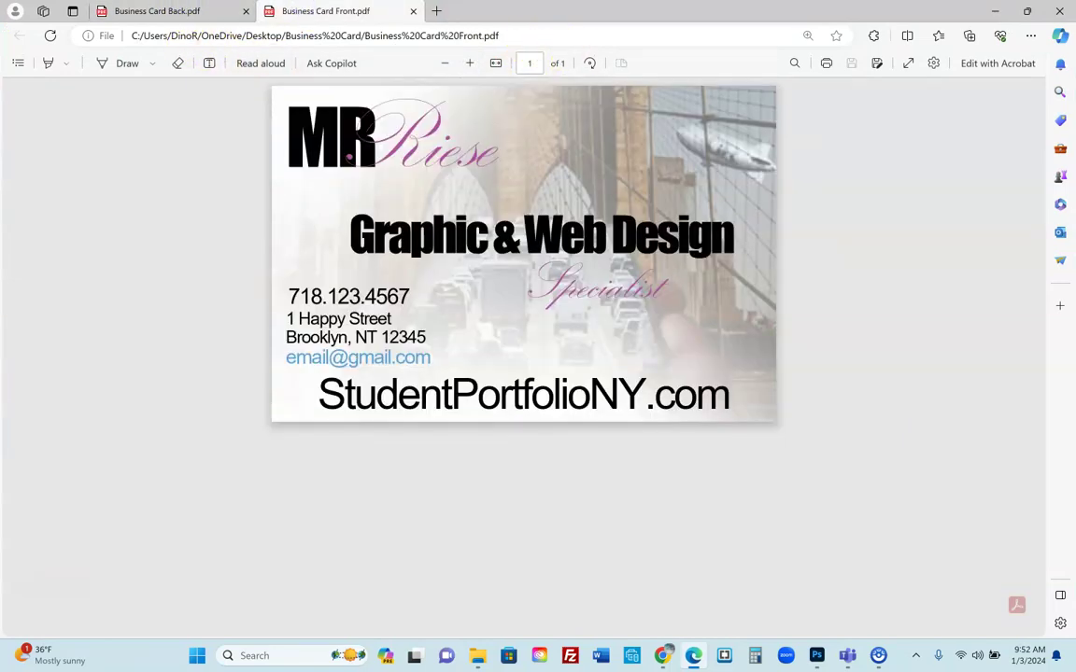